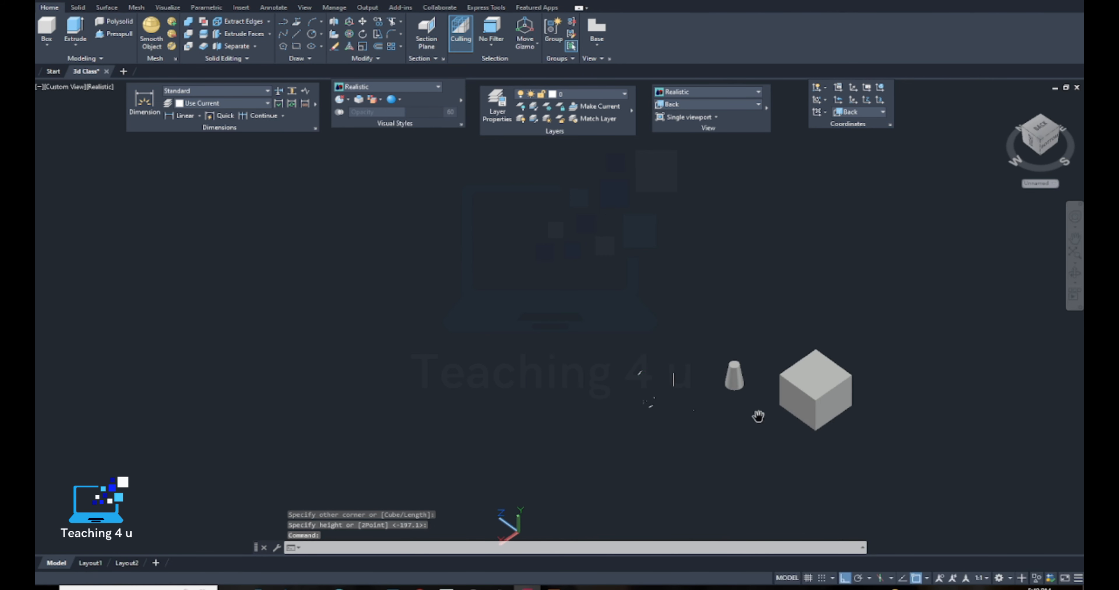
scroll(668, 353, up, 5)
shift+middle_drag(592, 442, 589, 410)
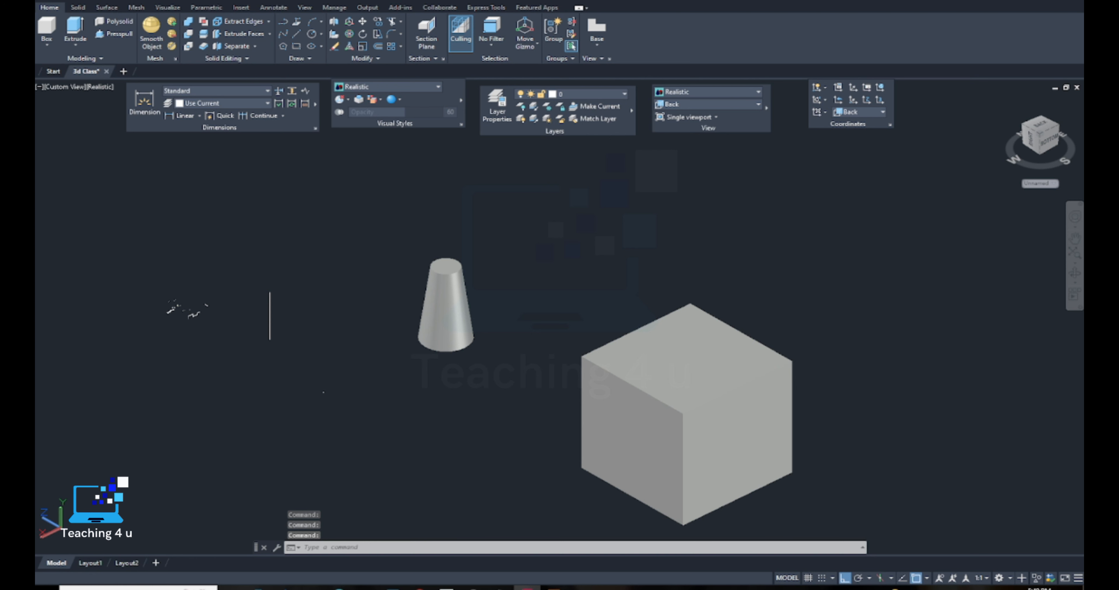
middle_drag(632, 420, 584, 354)
scroll(619, 346, down, 6)
scroll(584, 354, up, 5)
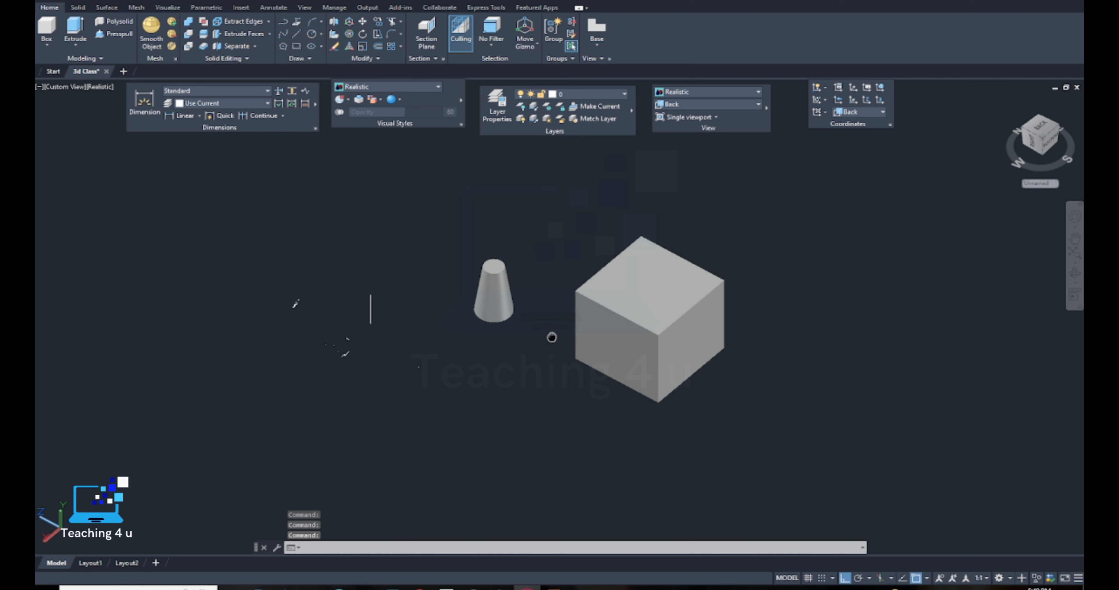
text(Sol)
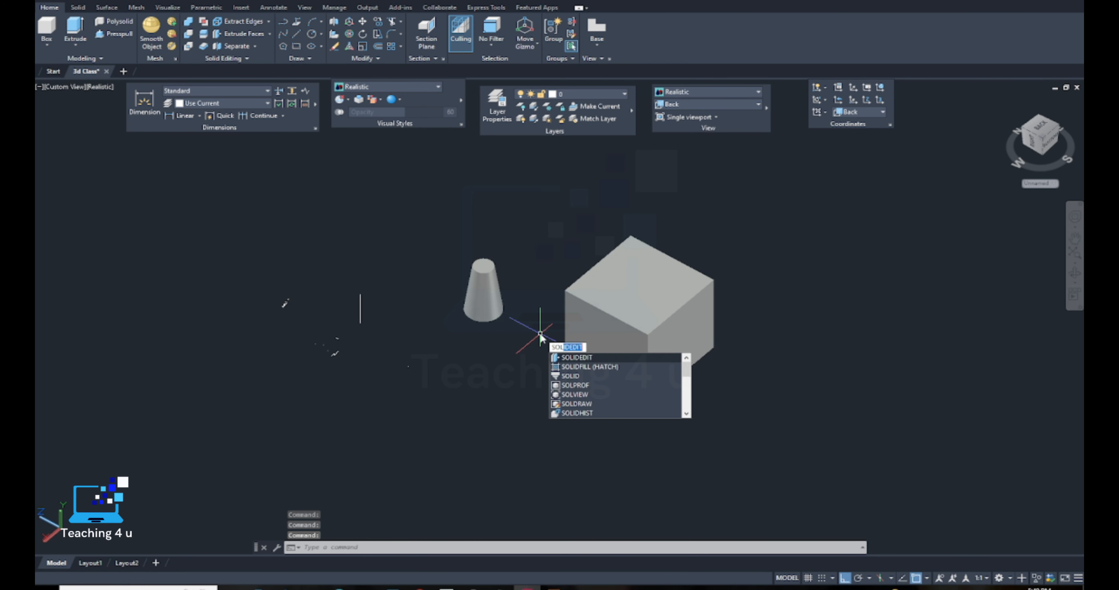
click(582, 358)
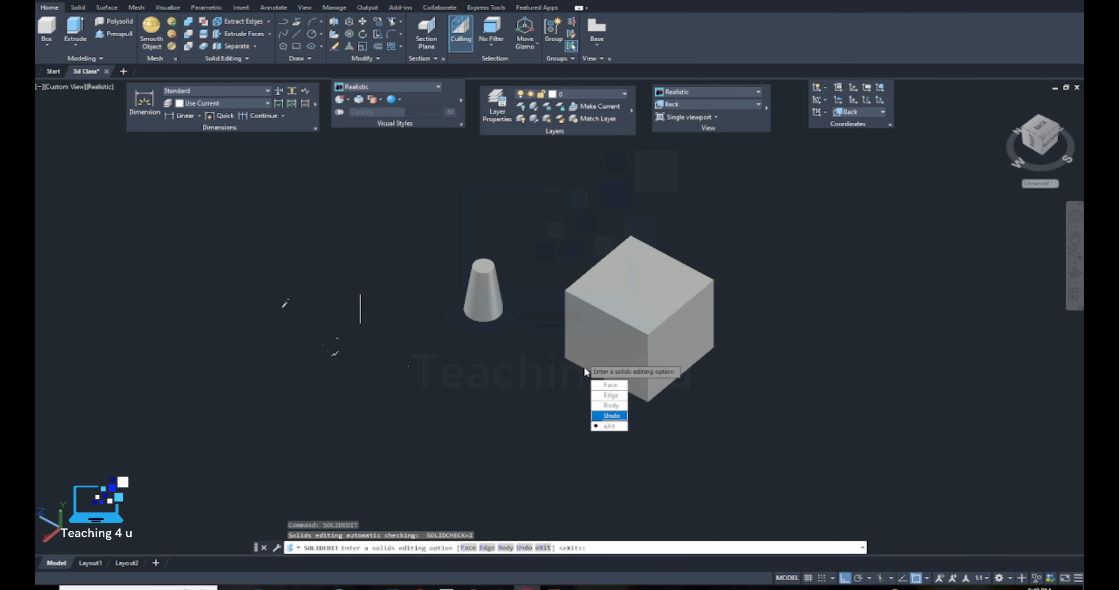
key(Escape)
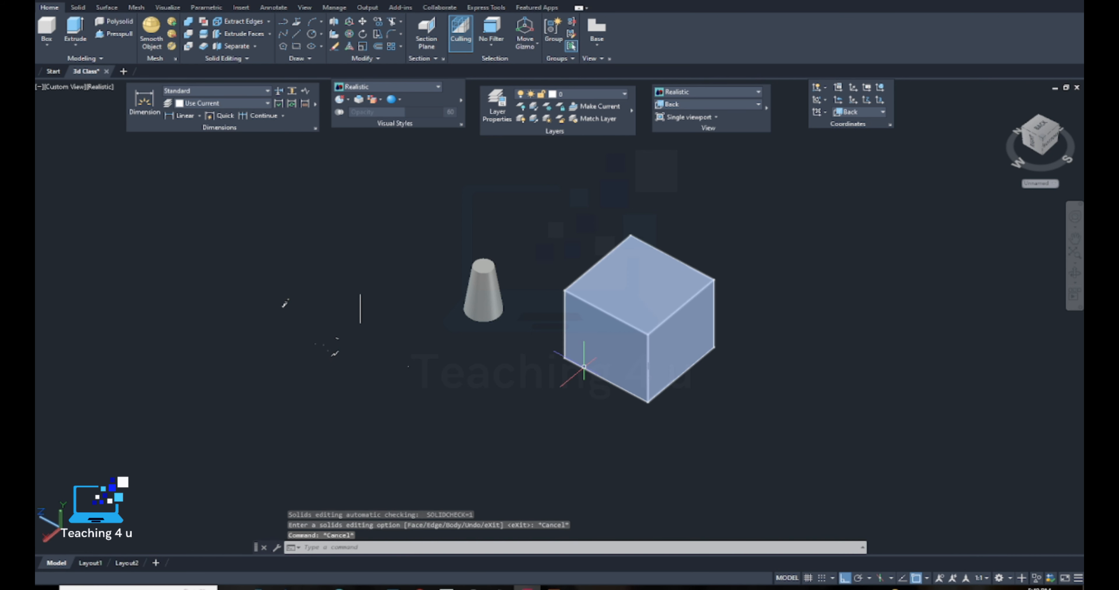
Start a SOLIDEDIT body Shell operation and select the truncated cone as the solid
text(s)
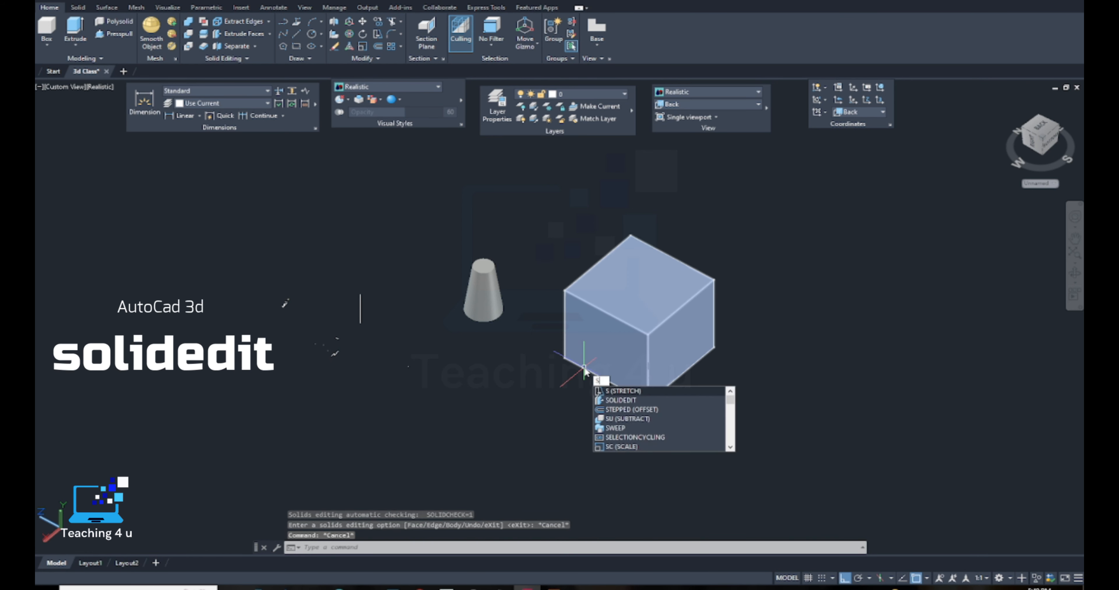
text(oli)
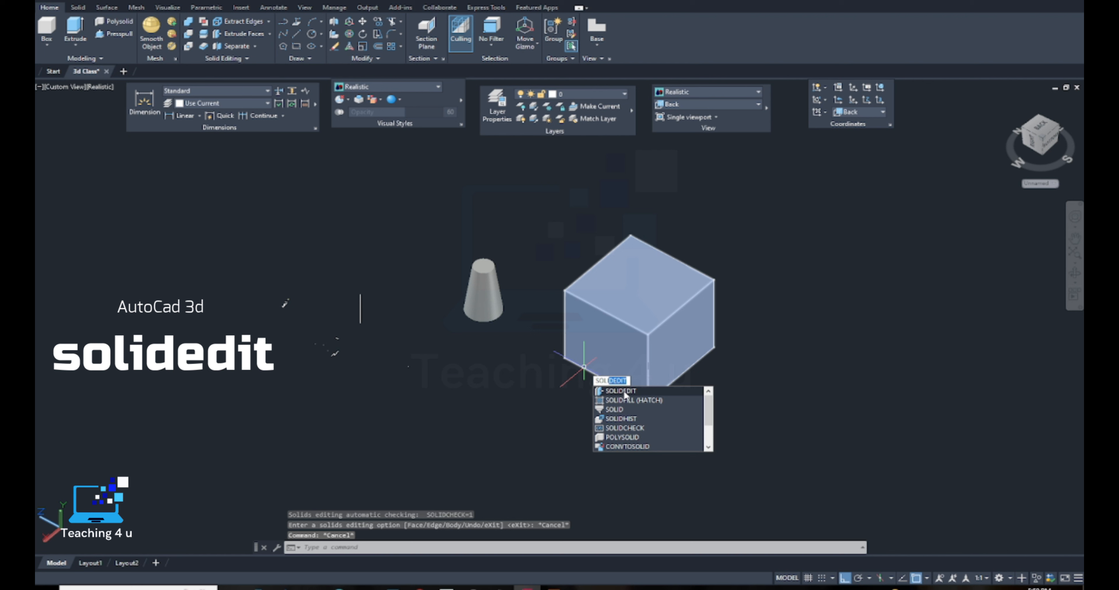
click(624, 391)
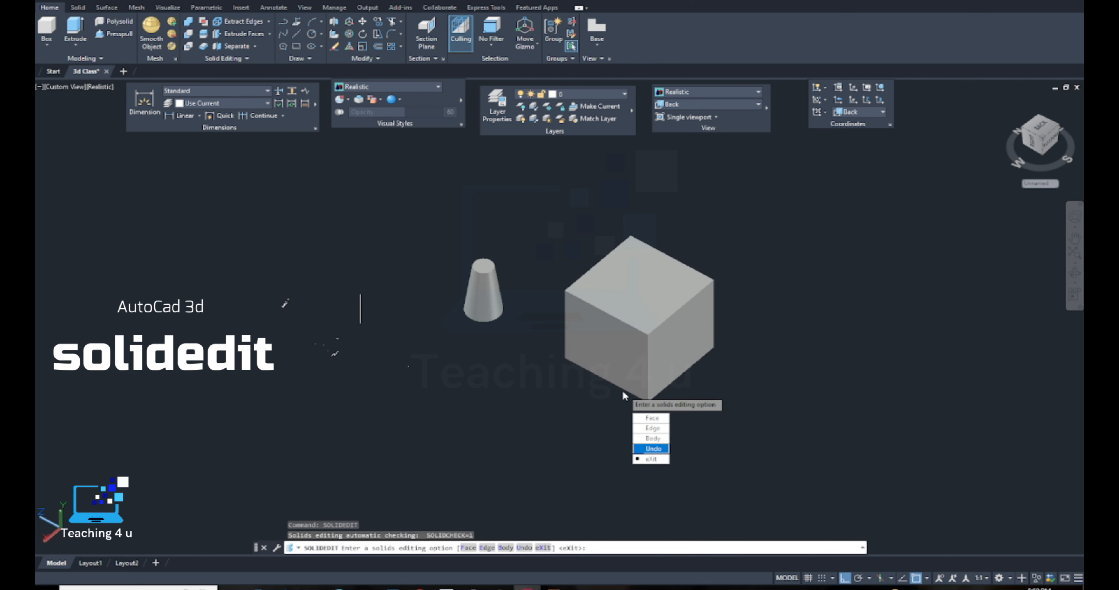
click(653, 439)
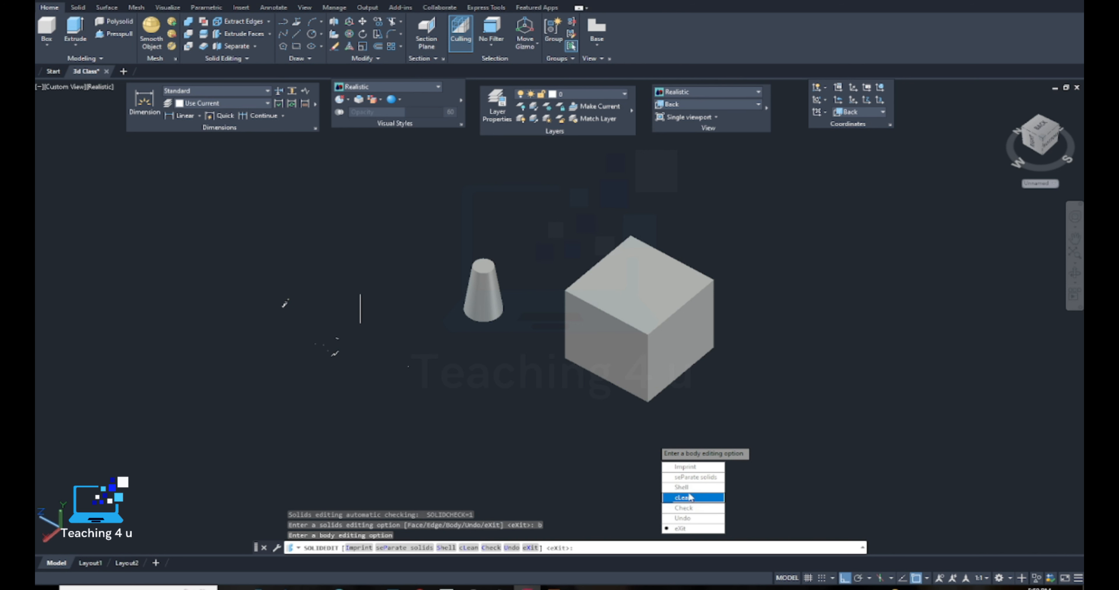
text(s)
key(Return)
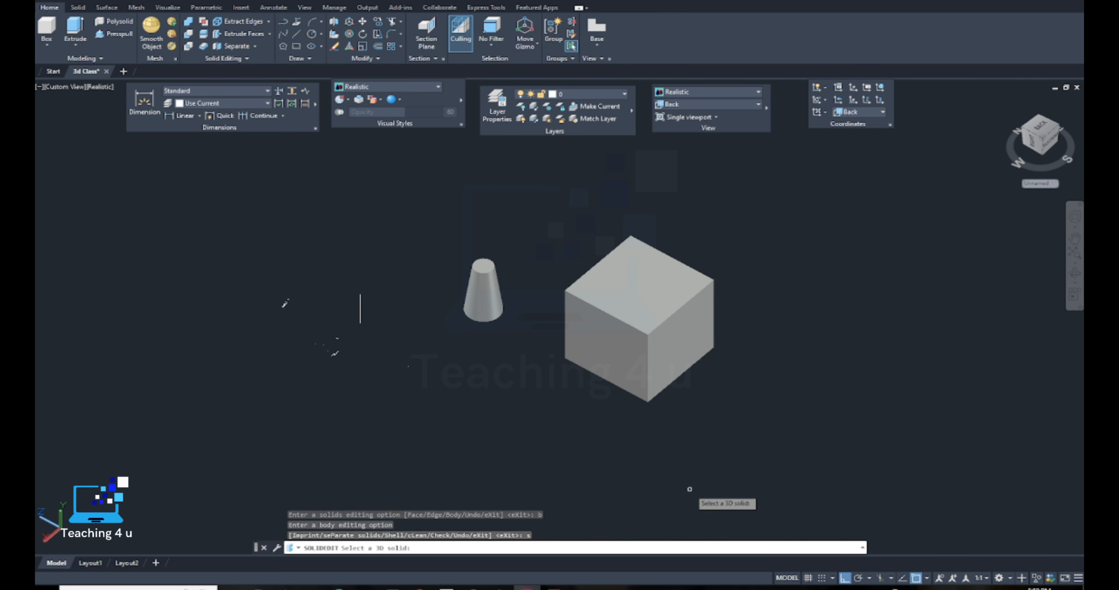
scroll(486, 304, up, 5)
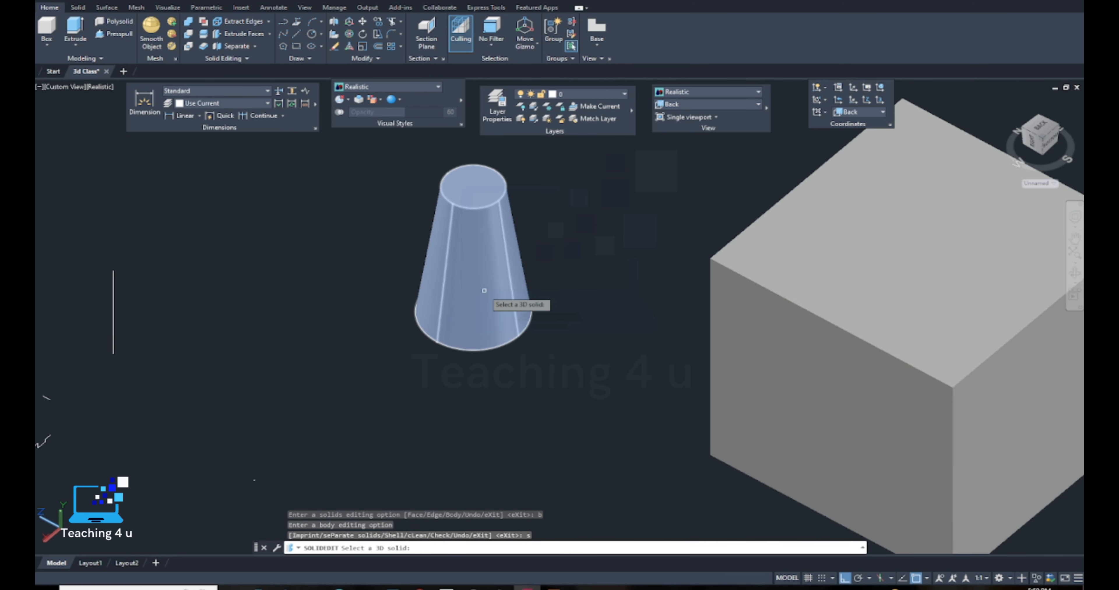
click(484, 291)
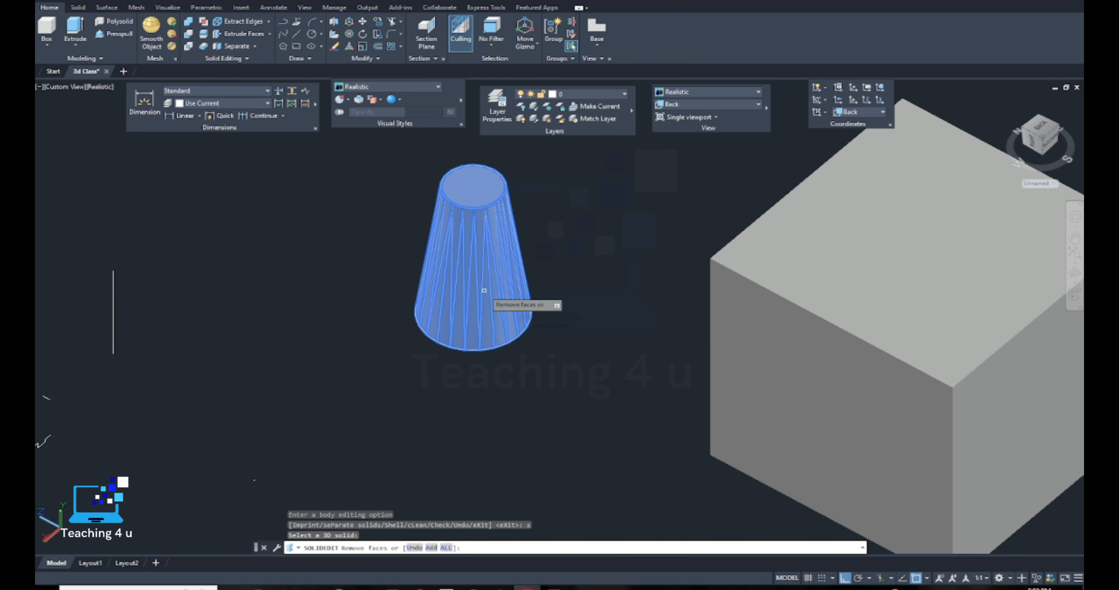
Remove the truncated cone's top and bottom circular faces from the shell selection
right_click(484, 291)
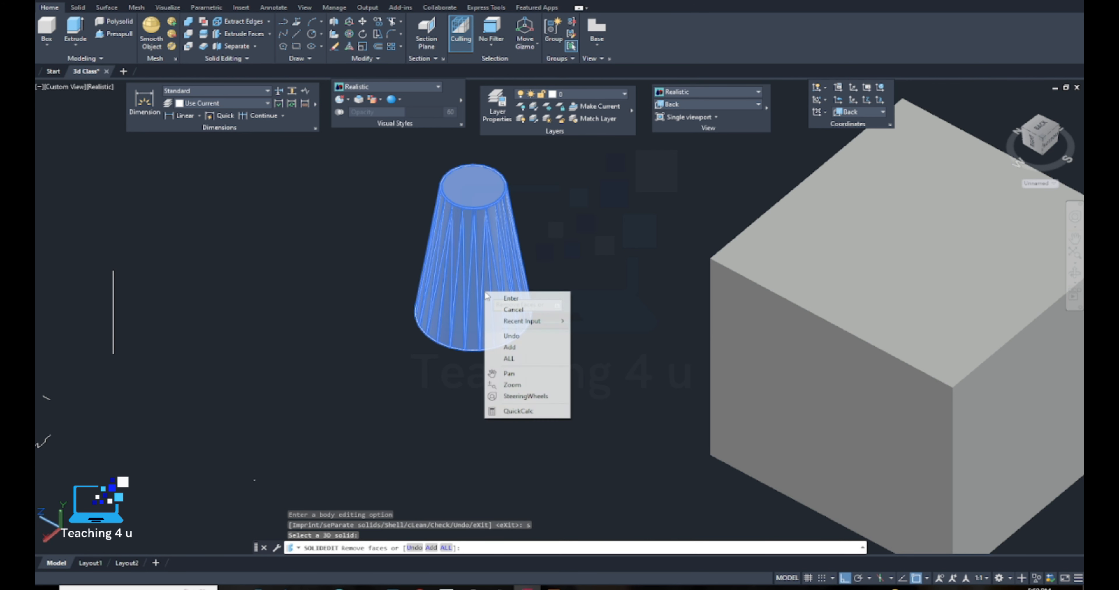
click(505, 350)
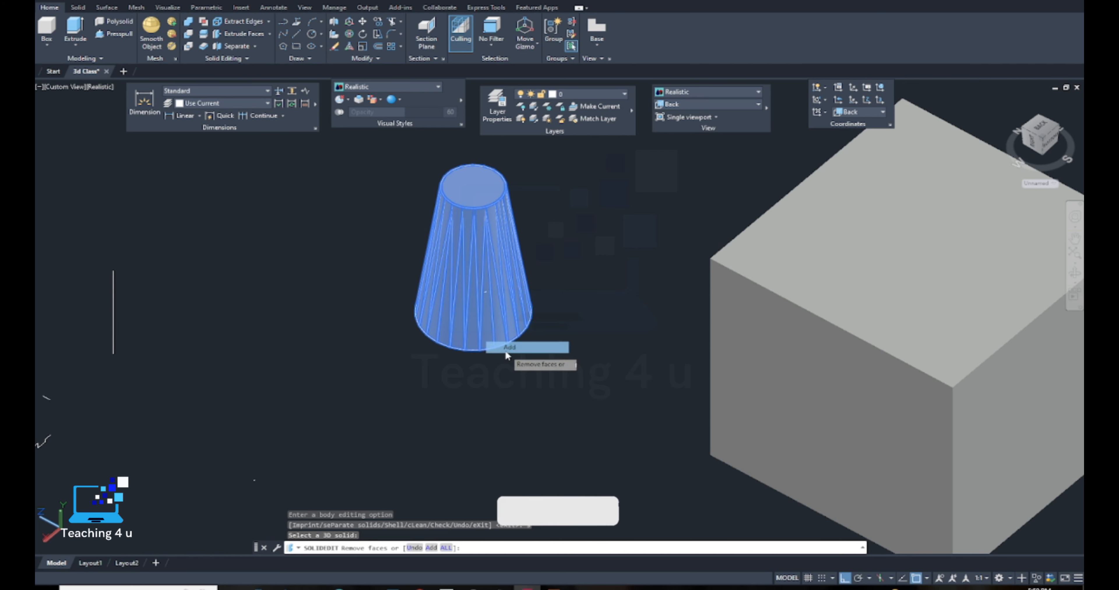
right_click(500, 277)
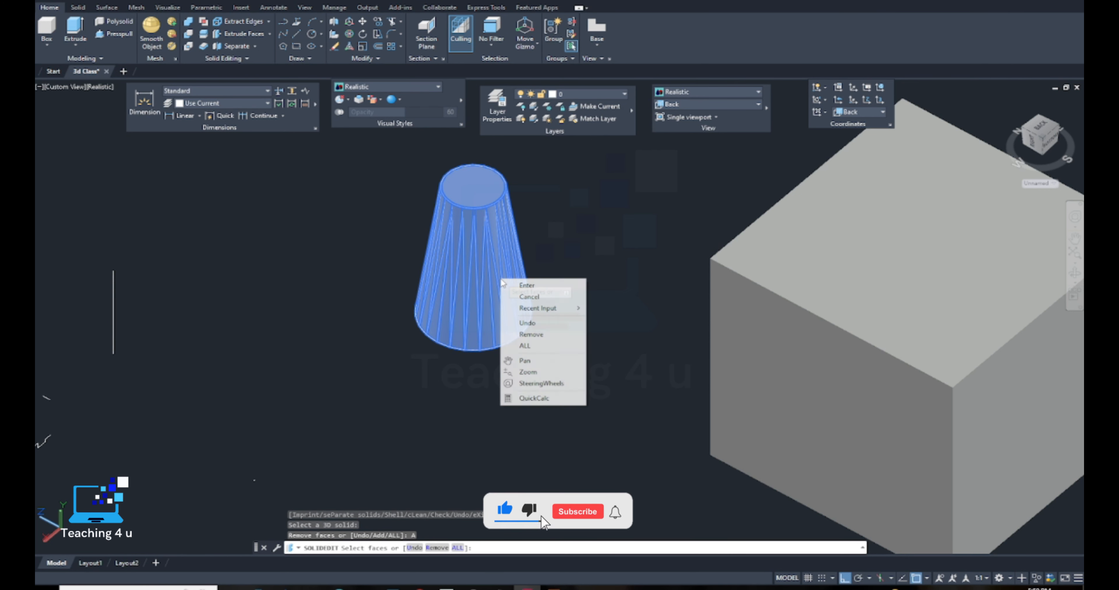
click(528, 335)
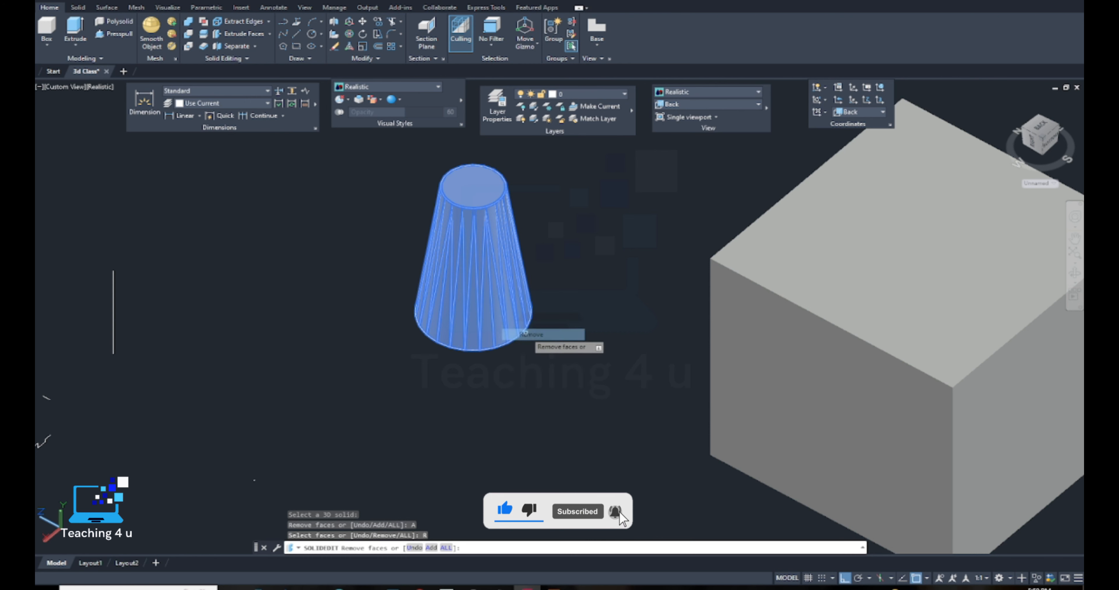
click(480, 196)
shift+middle_drag(486, 304, 499, 212)
middle_drag(471, 379, 505, 310)
middle_drag(492, 392, 542, 167)
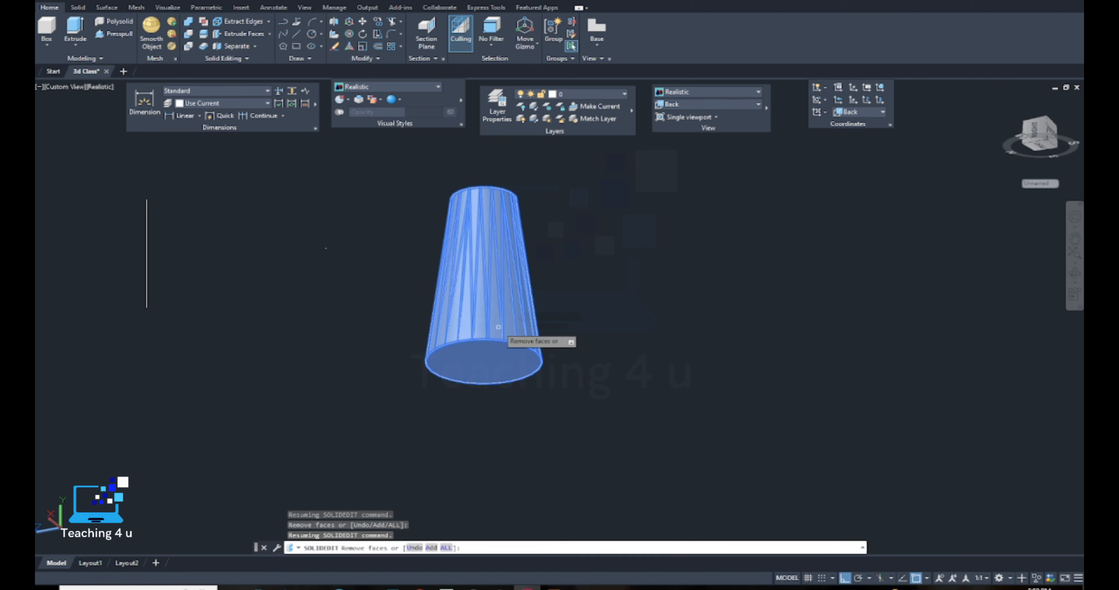
scroll(498, 326, up, 3)
click(481, 390)
Shell the truncated cone with an offset distance of 3 and exit solid editing
scroll(532, 248, down, 8)
shift+middle_drag(530, 252, 507, 382)
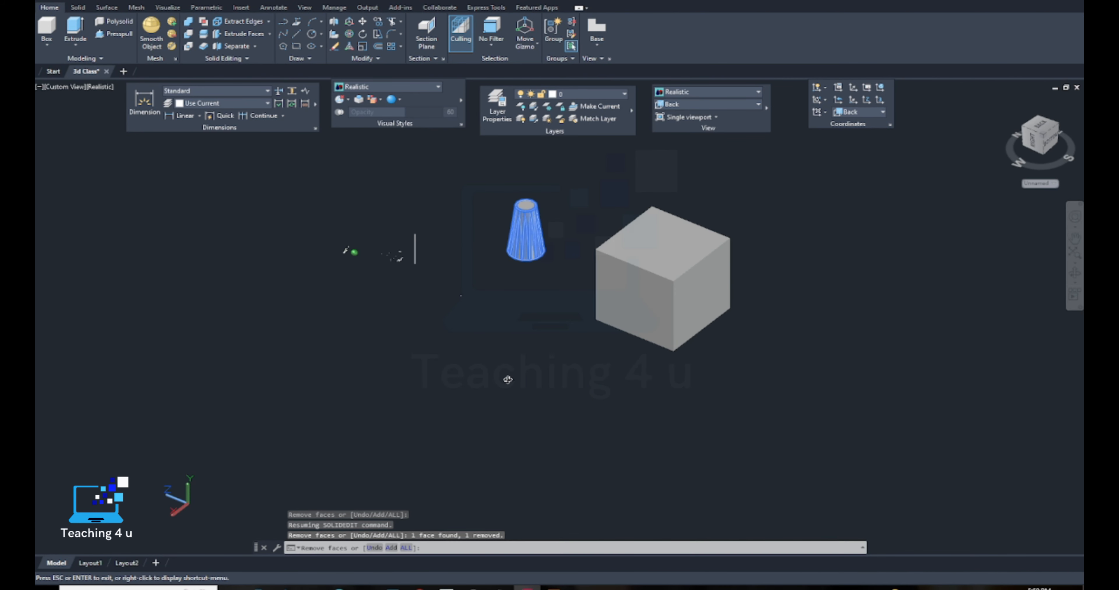
scroll(529, 244, up, 3)
middle_drag(543, 267, 450, 315)
key(Return)
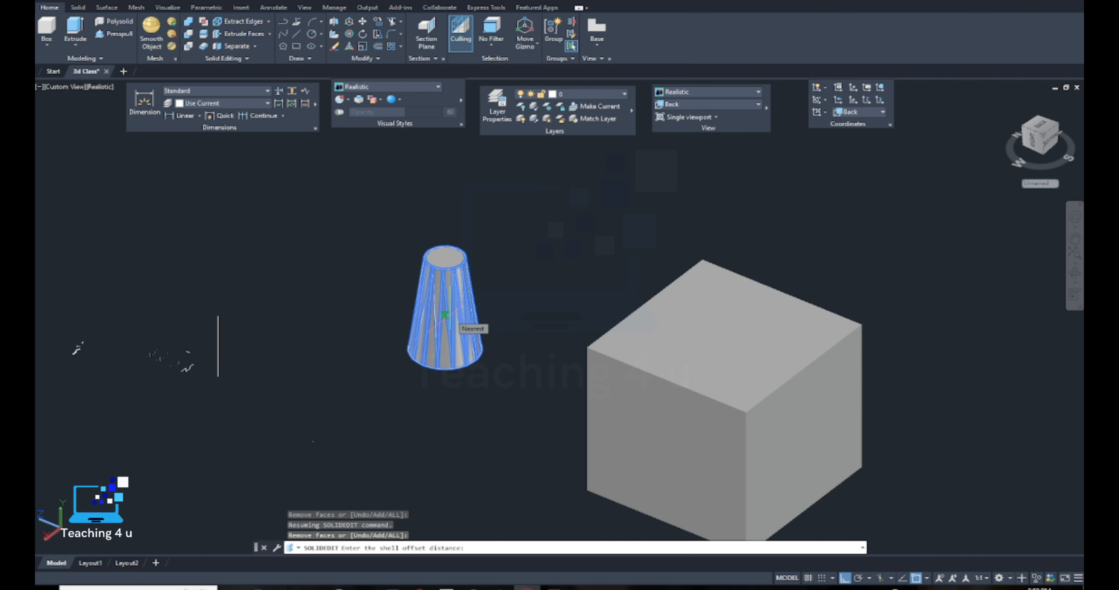
text(3)
key(Return)
key(Return)
key(Return)
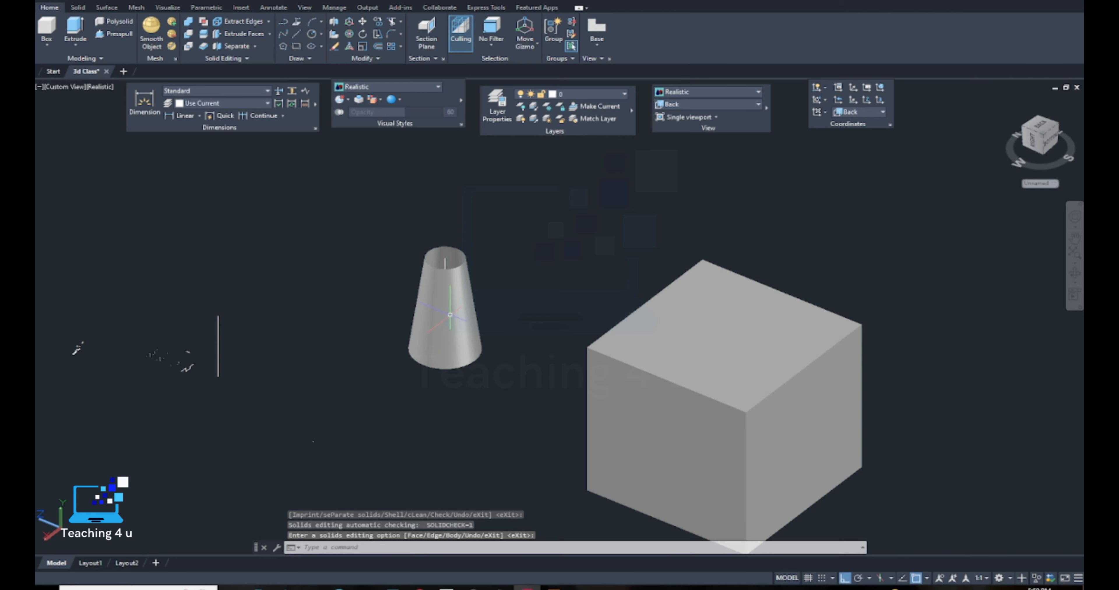
Examine the shelled cone's open top and wall up close
scroll(451, 296, up, 6)
shift+middle_drag(418, 287, 445, 287)
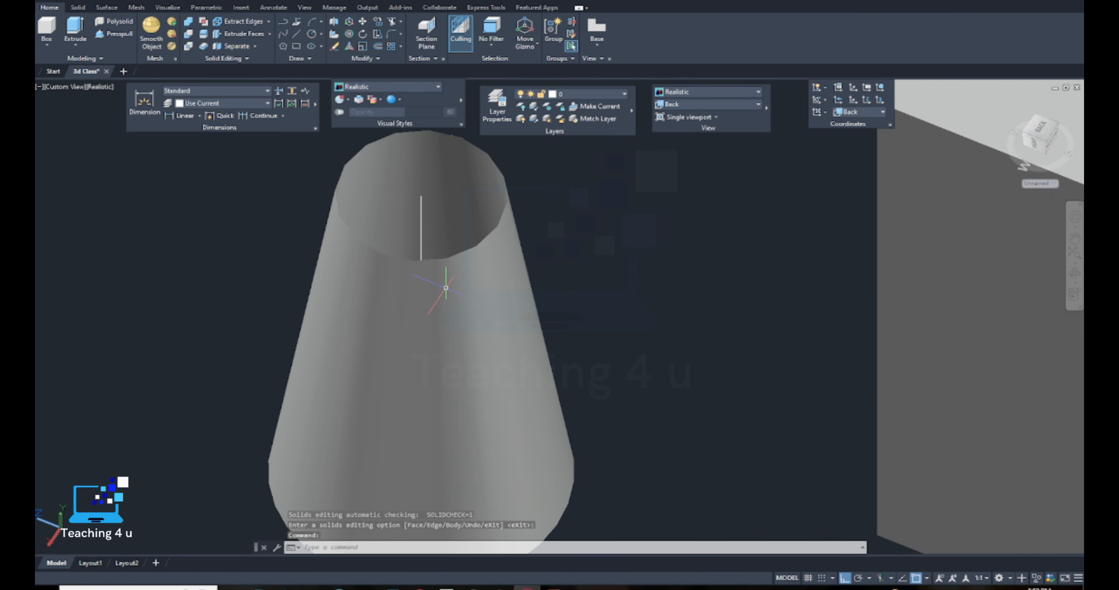
scroll(446, 288, down, 6)
middle_drag(523, 353, 409, 394)
scroll(513, 347, up, 1)
shift+middle_drag(519, 423, 502, 367)
scroll(511, 402, down, 3)
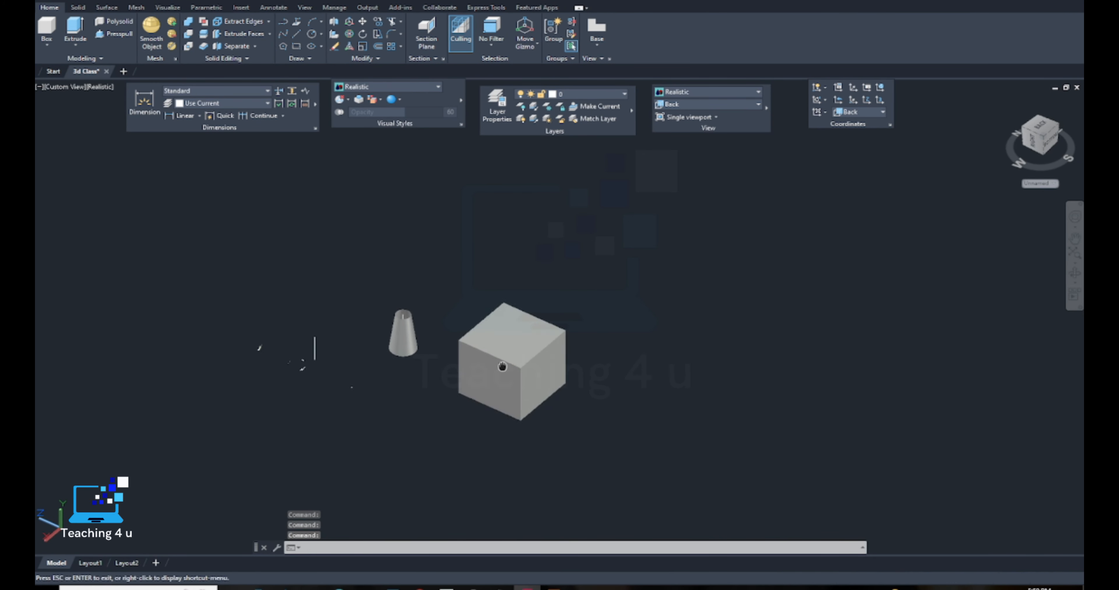
Start a SOLIDEDIT body Shell operation and select the box as the solid
scroll(502, 367, up, 3)
middle_drag(628, 406, 660, 391)
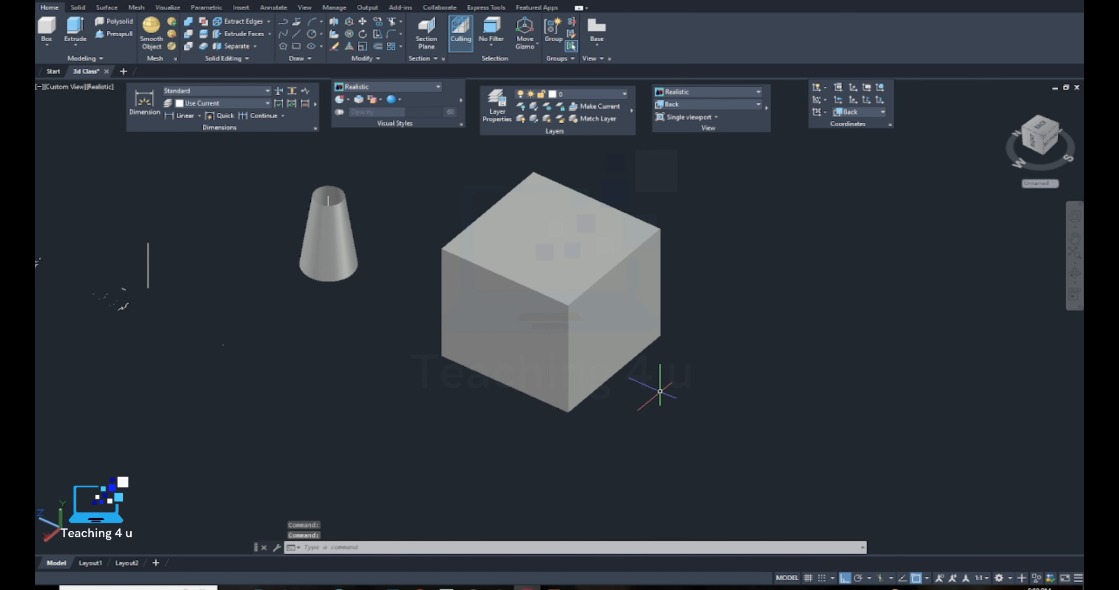
text(so)
click(704, 425)
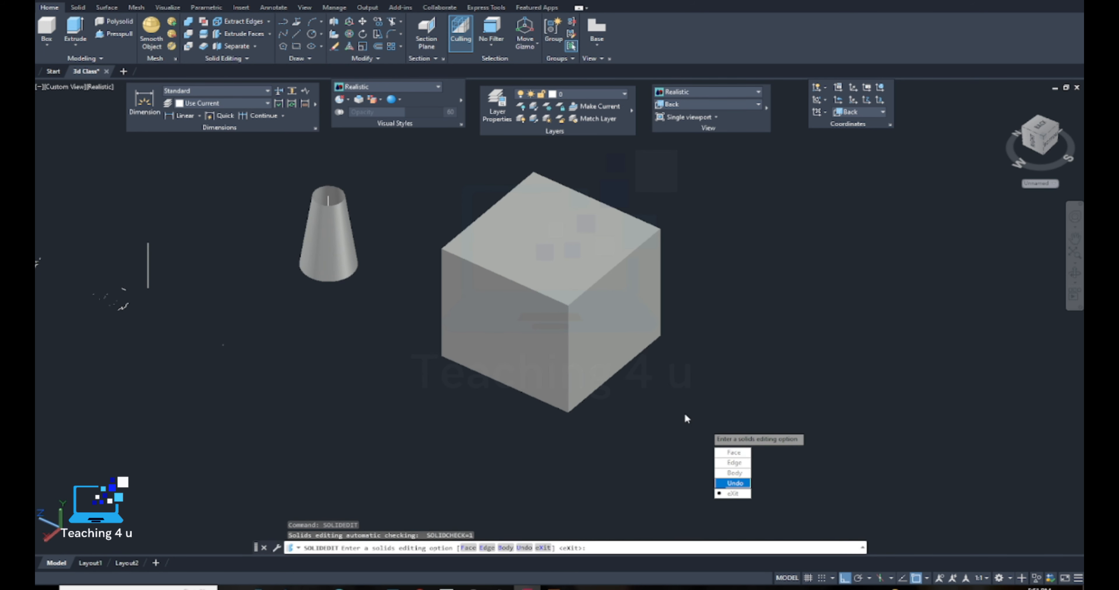
text(b)
key(Return)
text(s)
key(Return)
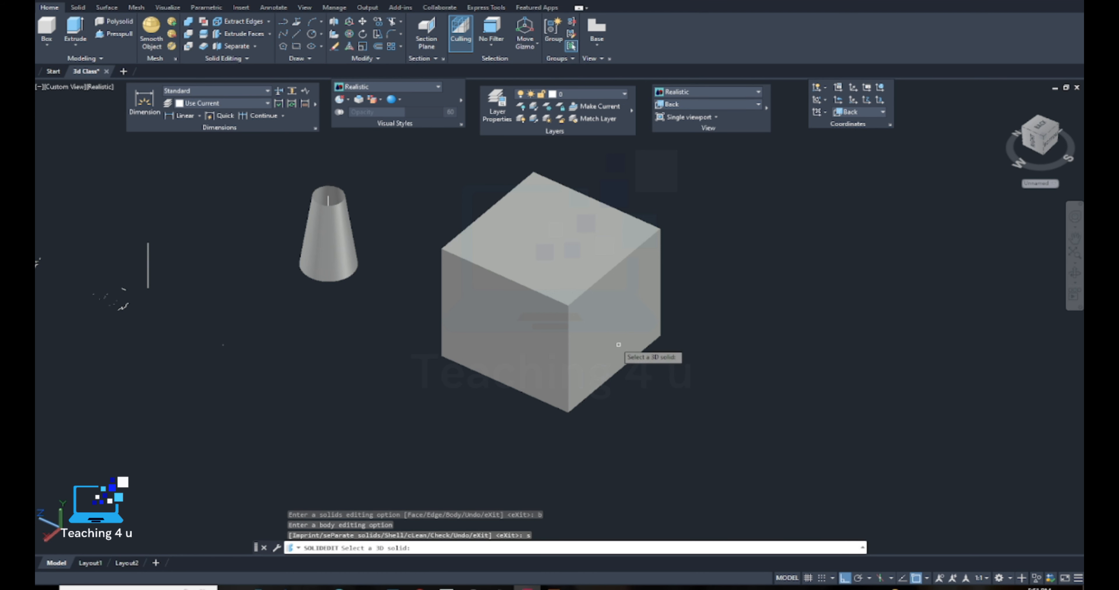
click(610, 340)
Remove two opposite side faces of the box from the shell selection
right_click(610, 340)
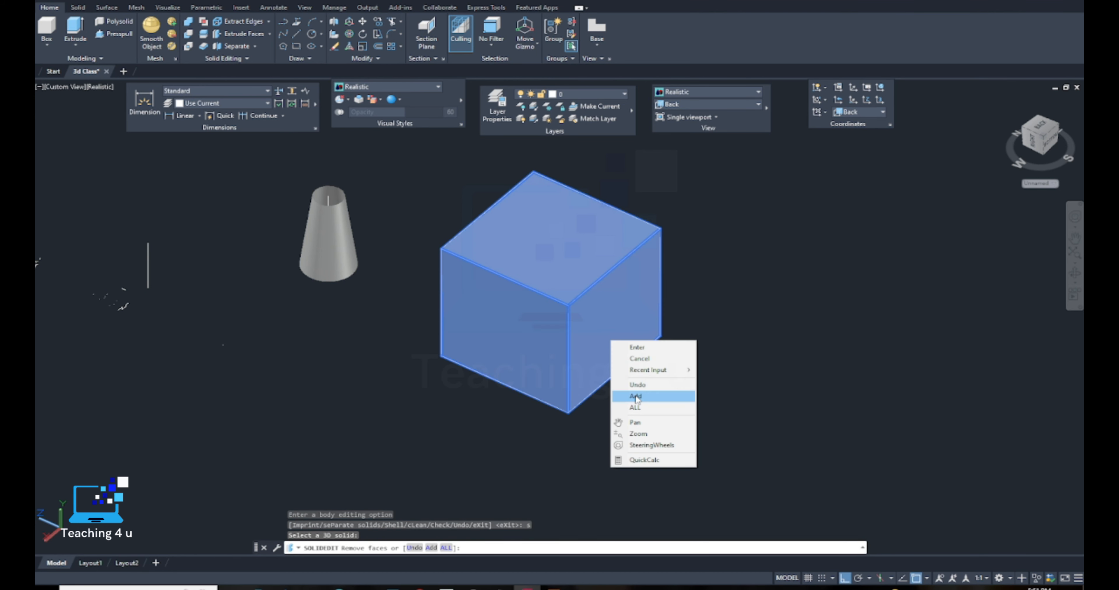
click(634, 388)
right_click(614, 346)
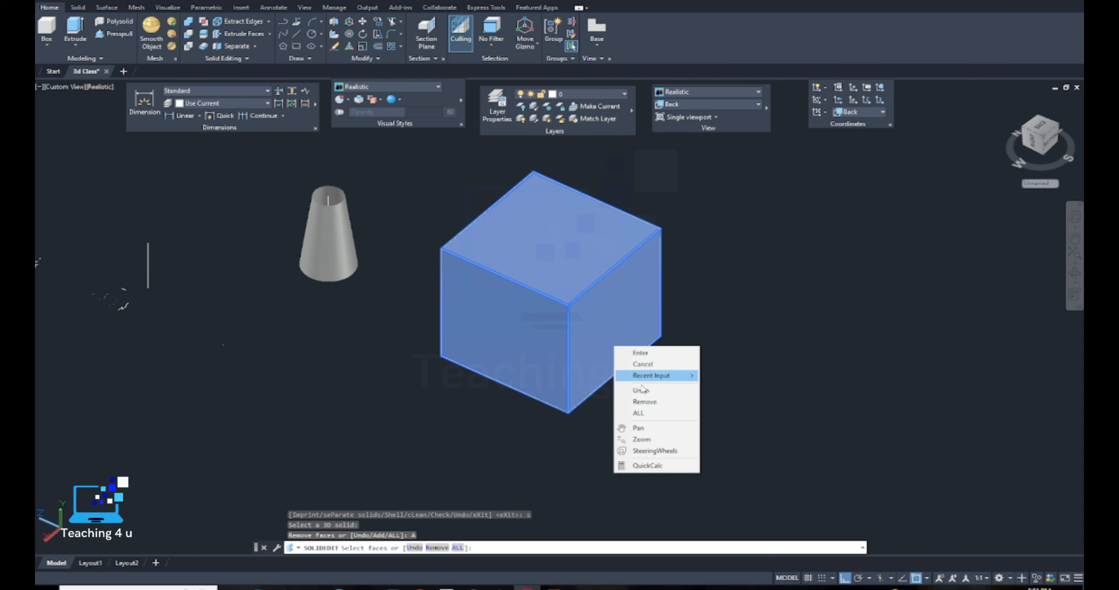
click(645, 402)
click(613, 343)
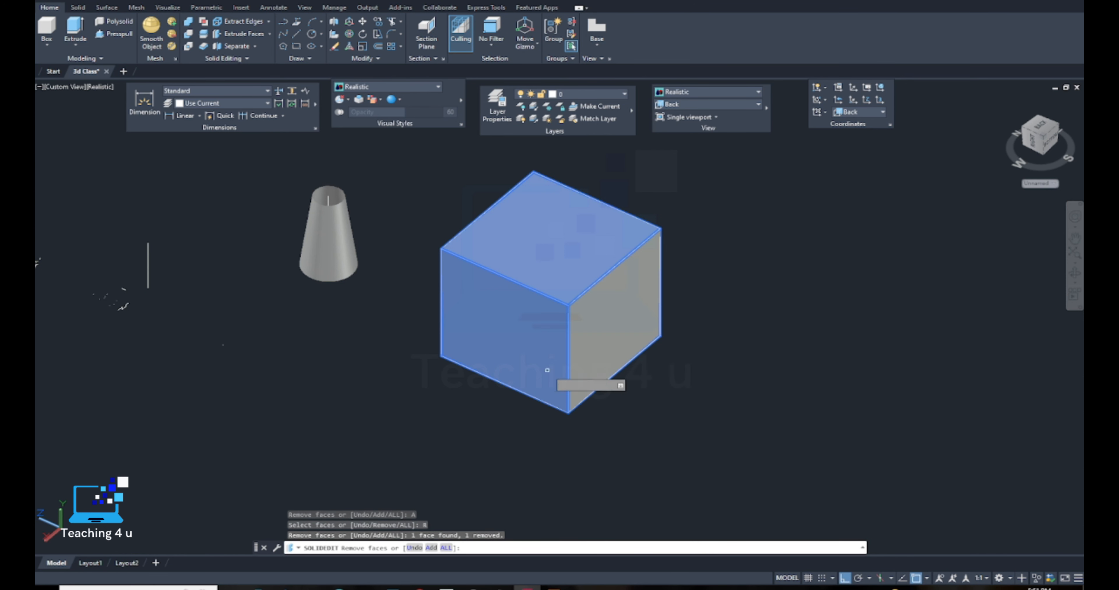
middle_drag(547, 371, 366, 210)
shift+middle_drag(209, 207, 317, 210)
shift+middle_drag(378, 304, 417, 305)
middle_drag(102, 190, 502, 343)
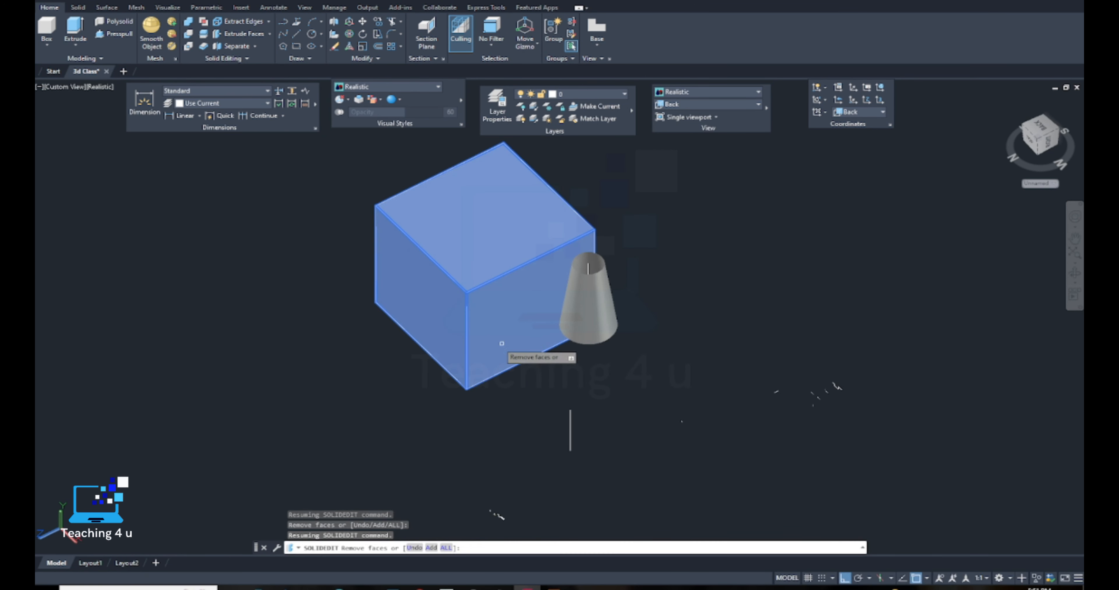
click(421, 293)
Shell the box with an offset distance of 4 and exit solid editing
shift+middle_drag(576, 390, 452, 377)
middle_drag(763, 471, 523, 319)
shift+middle_drag(730, 466, 703, 304)
key(Return)
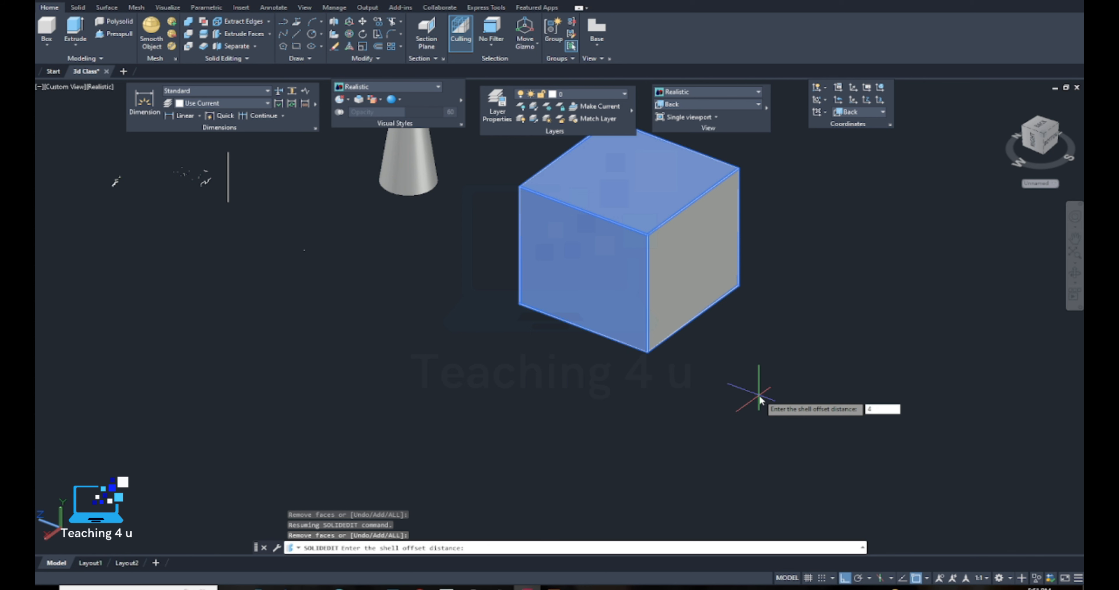
key(Return)
key(Return)
key(Return)
middle_drag(751, 316, 817, 479)
shift+middle_drag(817, 479, 674, 382)
scroll(724, 374, down, 4)
click(77, 47)
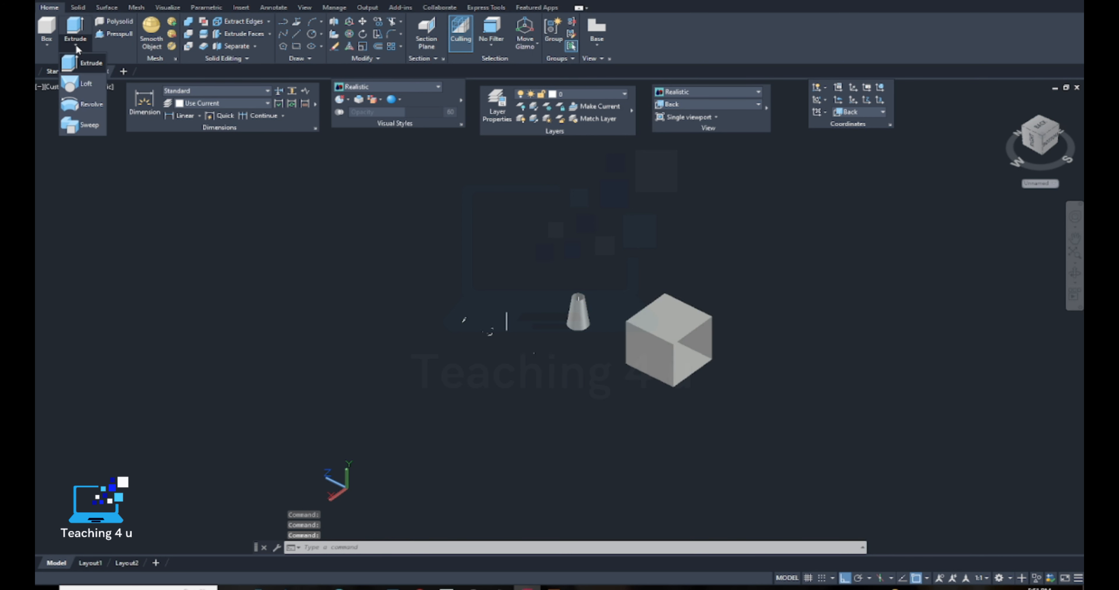
click(208, 223)
key(Escape)
key(Escape)
Switch the model to the Front view with the 2D Wireframe visual style
middle_drag(717, 351, 533, 369)
click(673, 109)
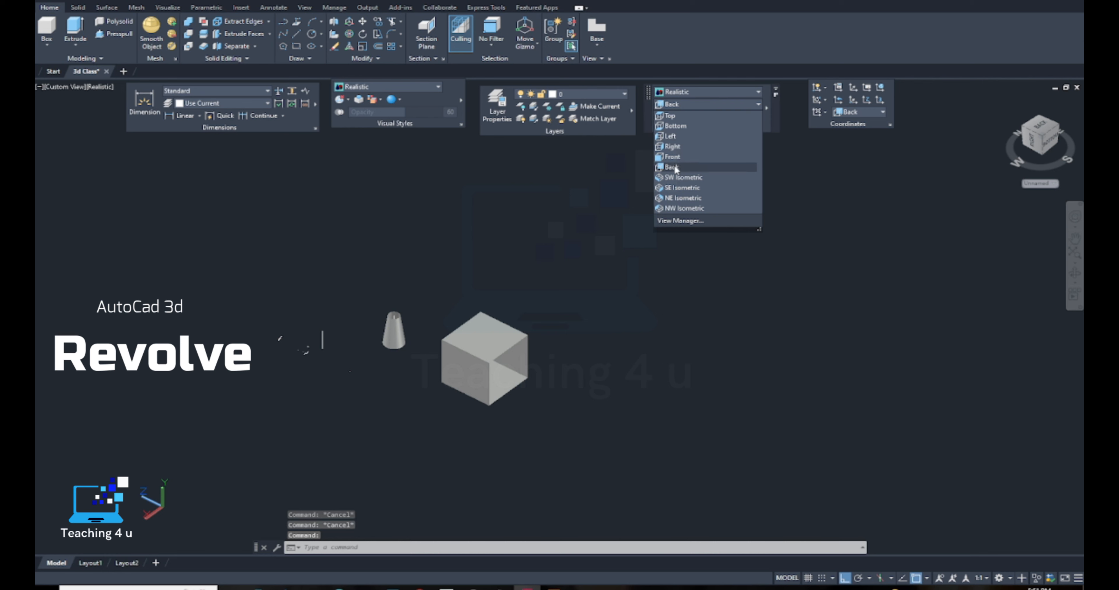
click(676, 153)
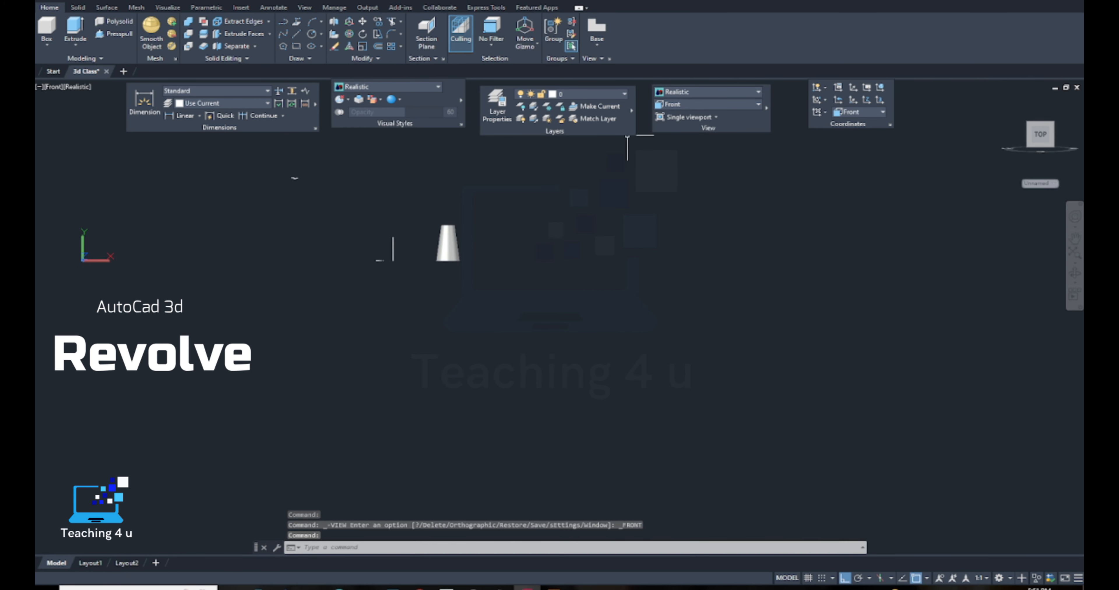
click(678, 92)
click(677, 118)
middle_drag(582, 316, 486, 345)
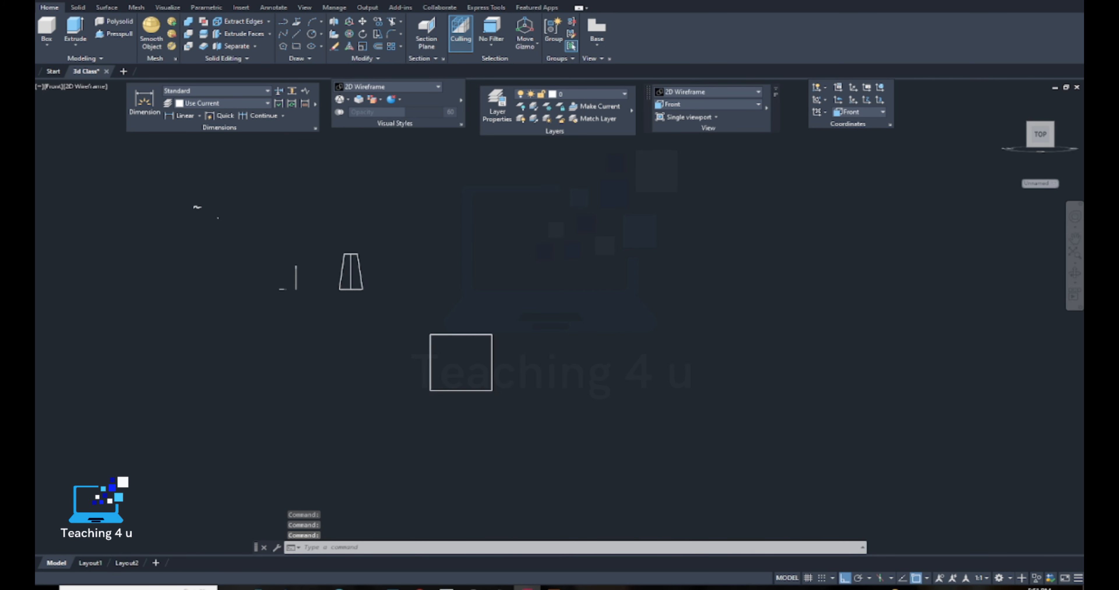
Start a polyline profile with a vertical straight edge and a short horizontal top edge about 119,540 units long
key(Return)
scroll(574, 226, up, 4)
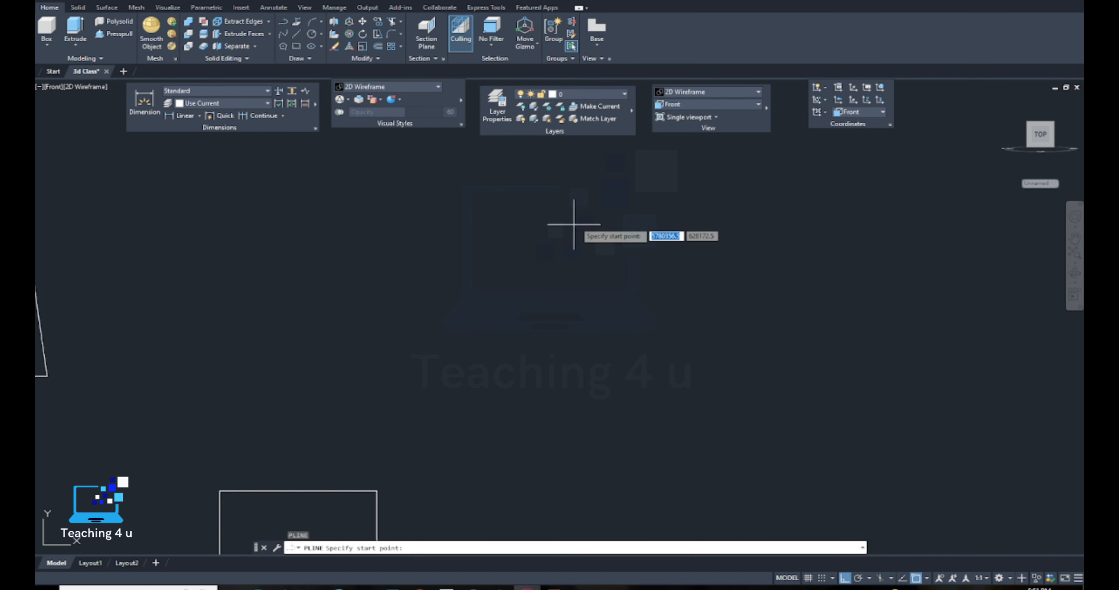
click(601, 373)
click(601, 253)
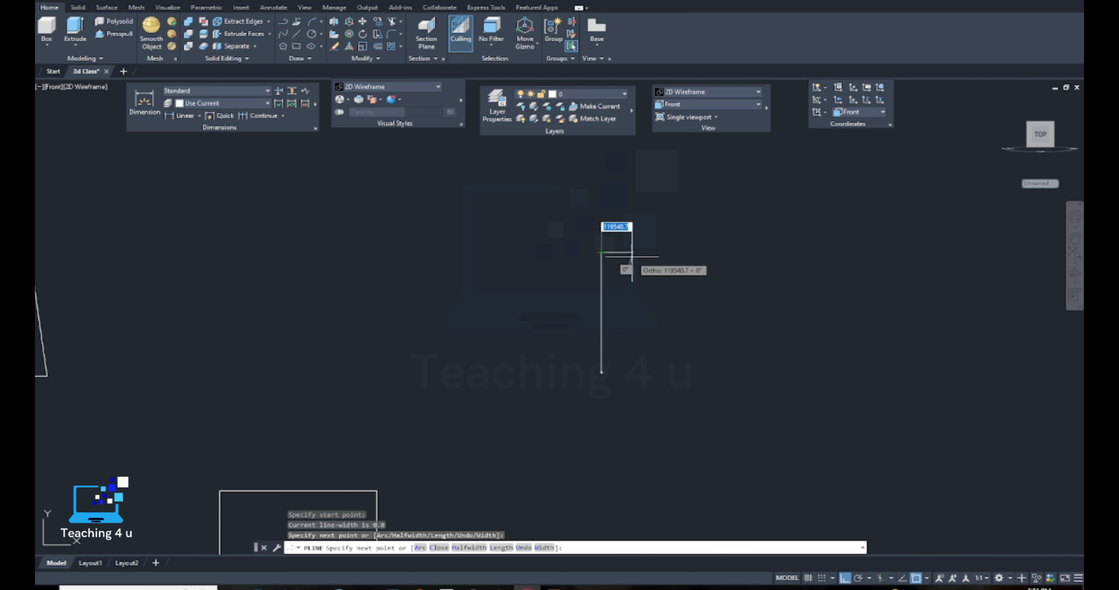
click(632, 257)
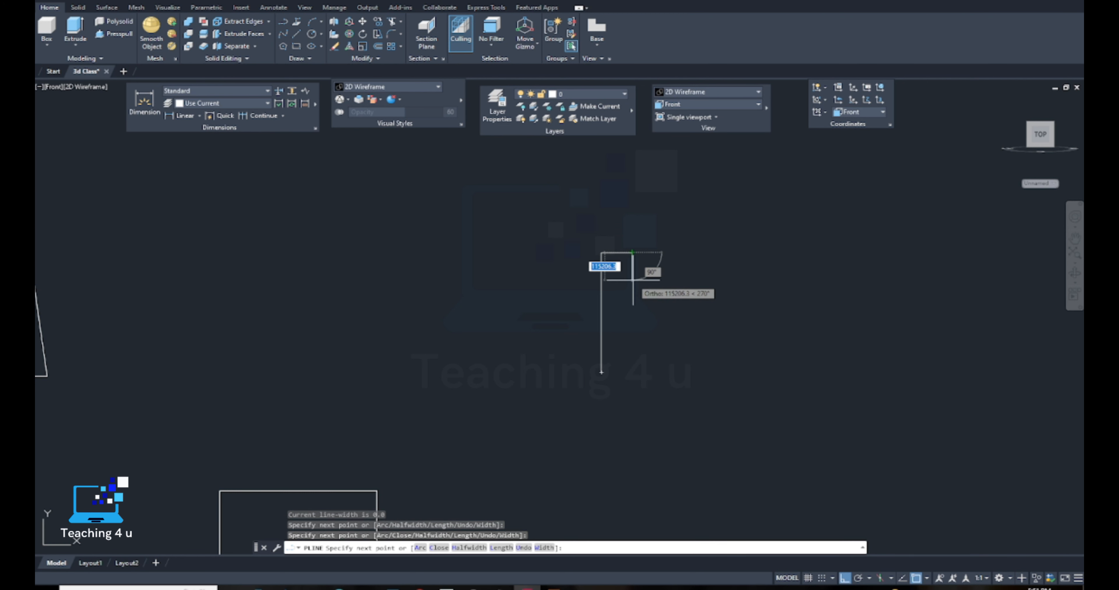
Turn Ortho off, draw the profile's zigzag side with five slanted segments, and close it back at the start point
key(F8)
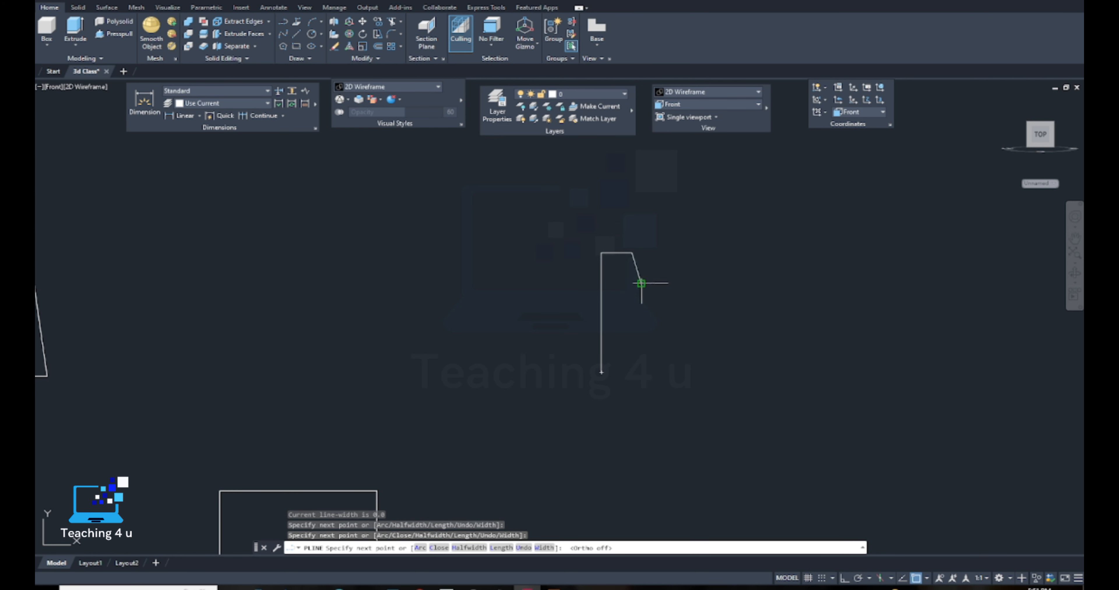
click(641, 283)
click(627, 306)
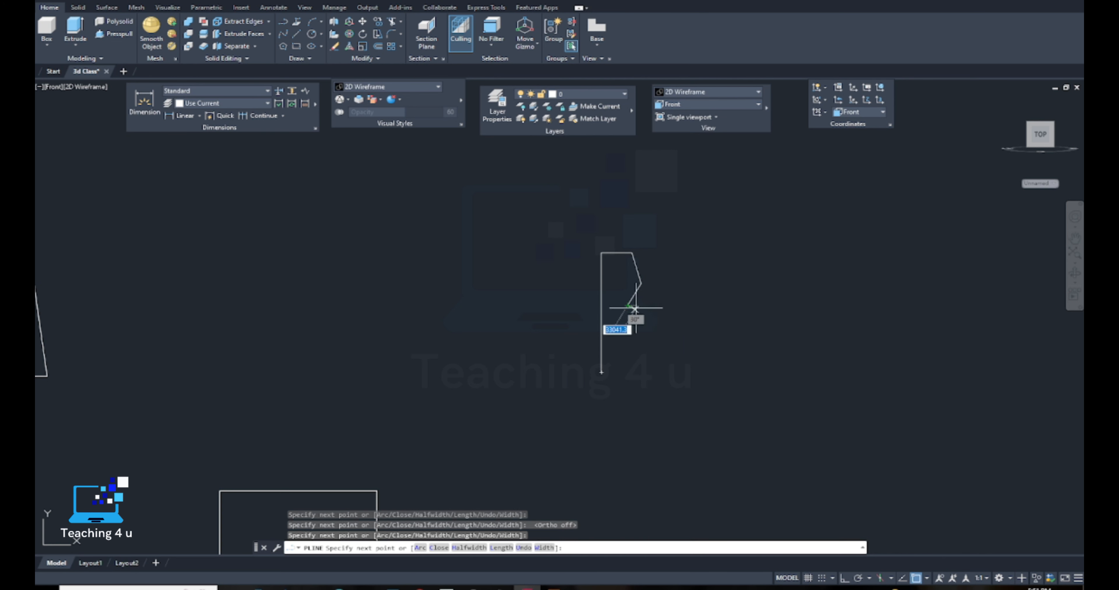
click(652, 329)
click(638, 355)
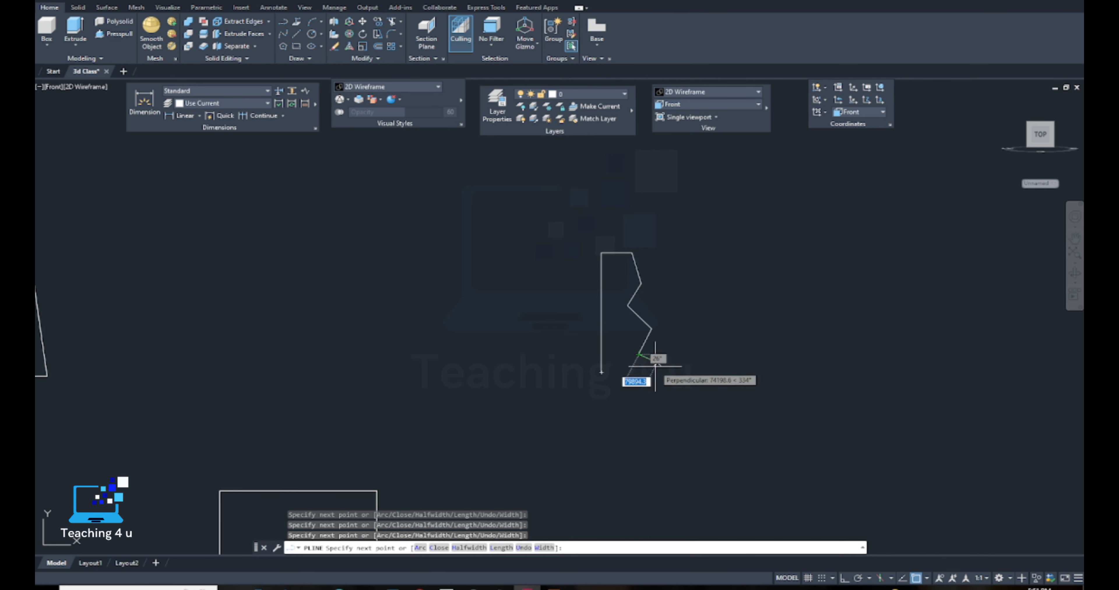
click(666, 367)
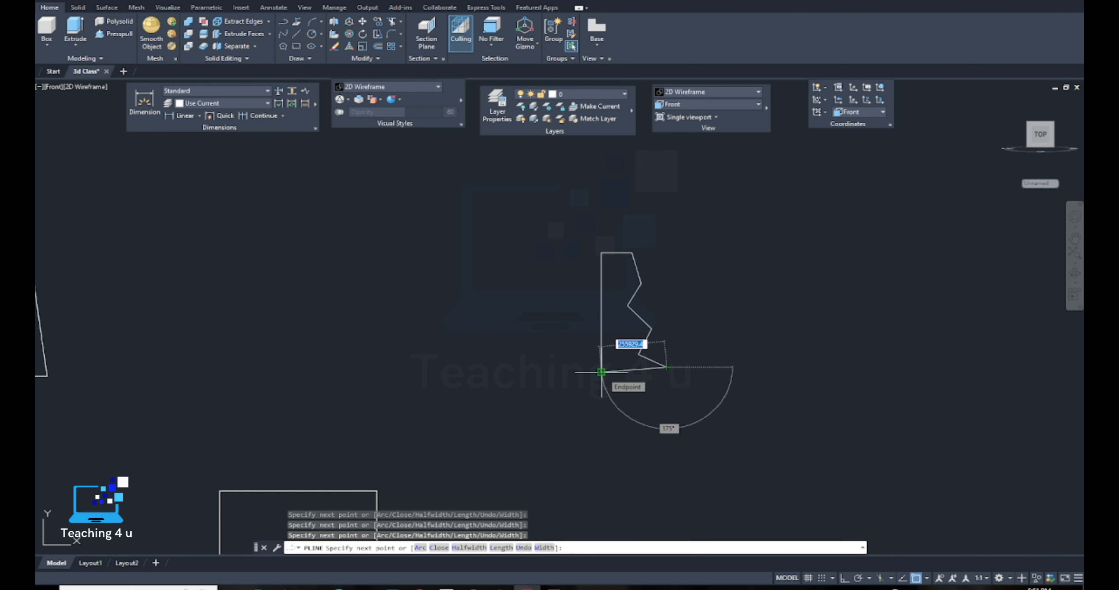
click(601, 372)
scroll(605, 372, up, 6)
right_click(606, 372)
click(623, 378)
middle_drag(797, 337, 603, 277)
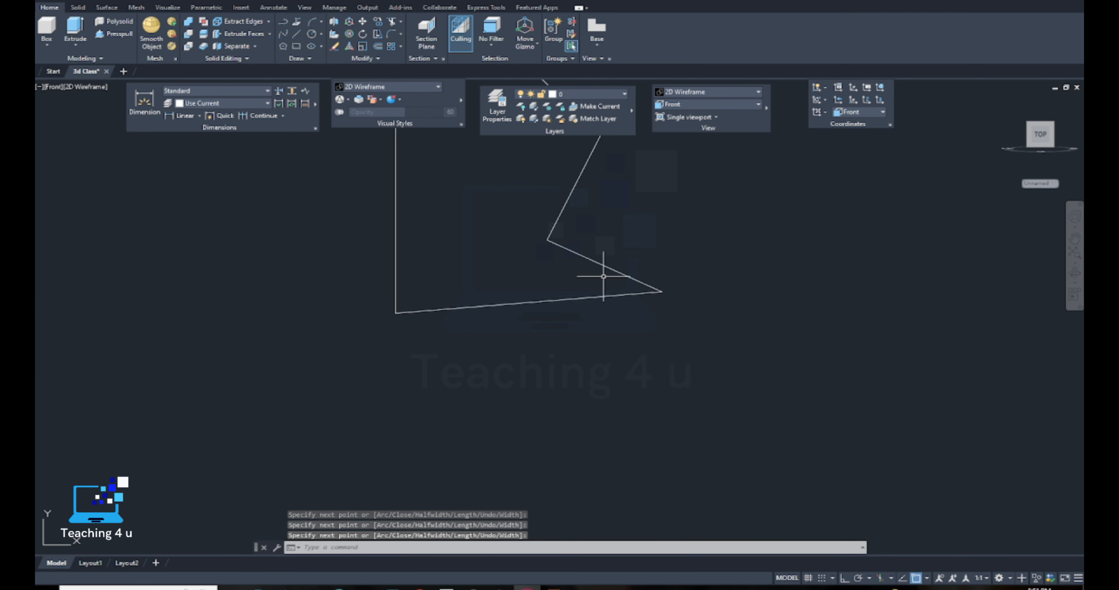
Stretch the outer base vertex of the profile downward so that the bottom edge becomes nearly horizontal
click(625, 293)
click(662, 291)
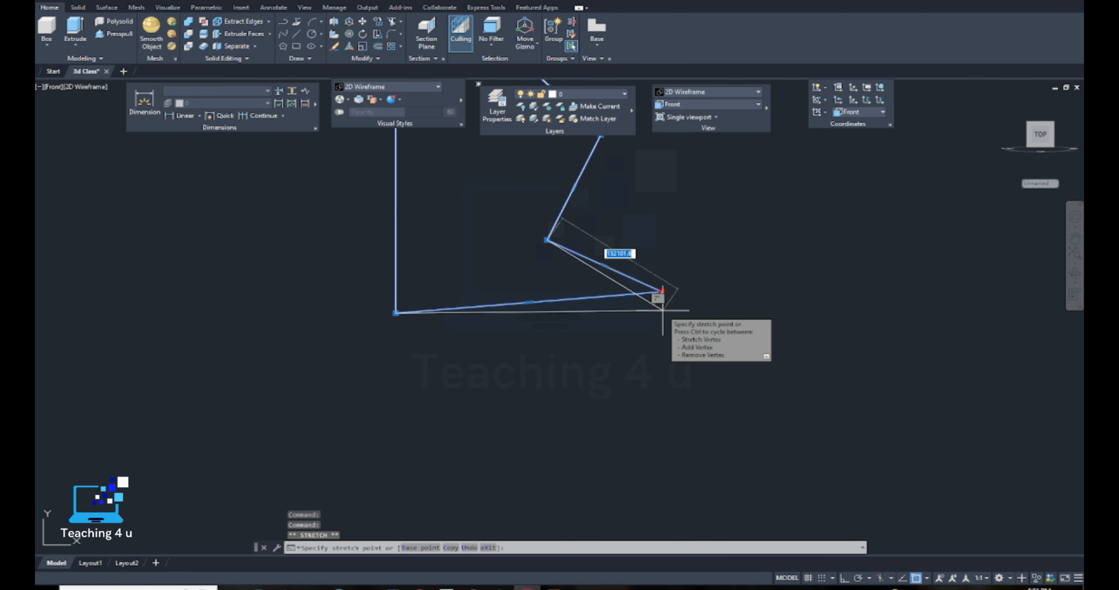
click(663, 311)
key(Escape)
scroll(667, 282, down, 4)
middle_drag(646, 279, 608, 326)
scroll(604, 287, up, 2)
scroll(605, 290, up, 1)
middle_drag(603, 290, 607, 238)
Explode the profile polyline into individual line segments and test-select one slanted segment
text(x)
key(Return)
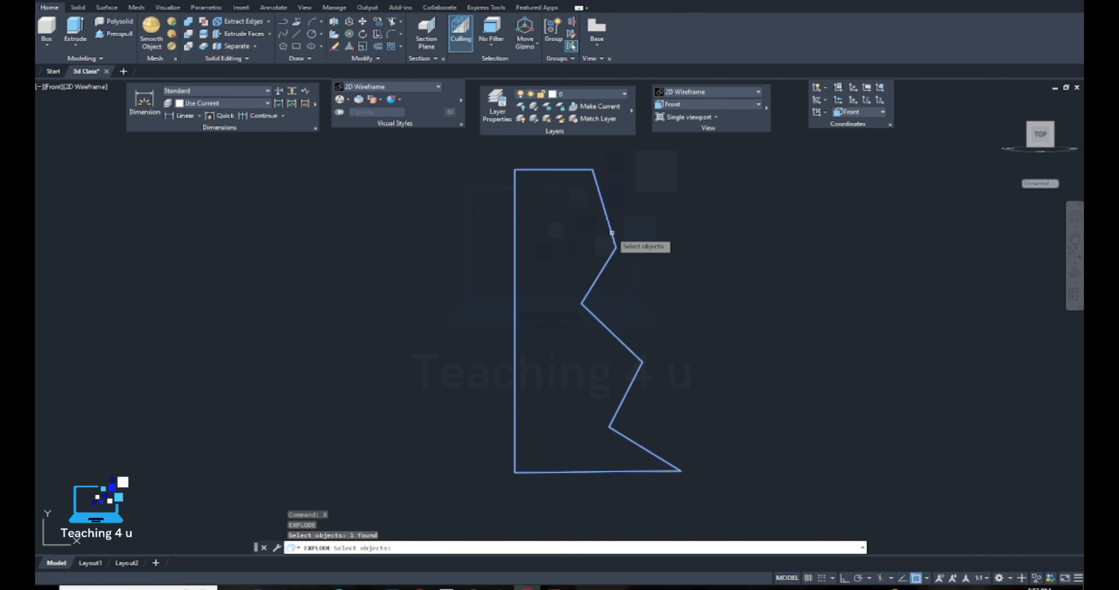
click(616, 230)
key(Return)
click(611, 227)
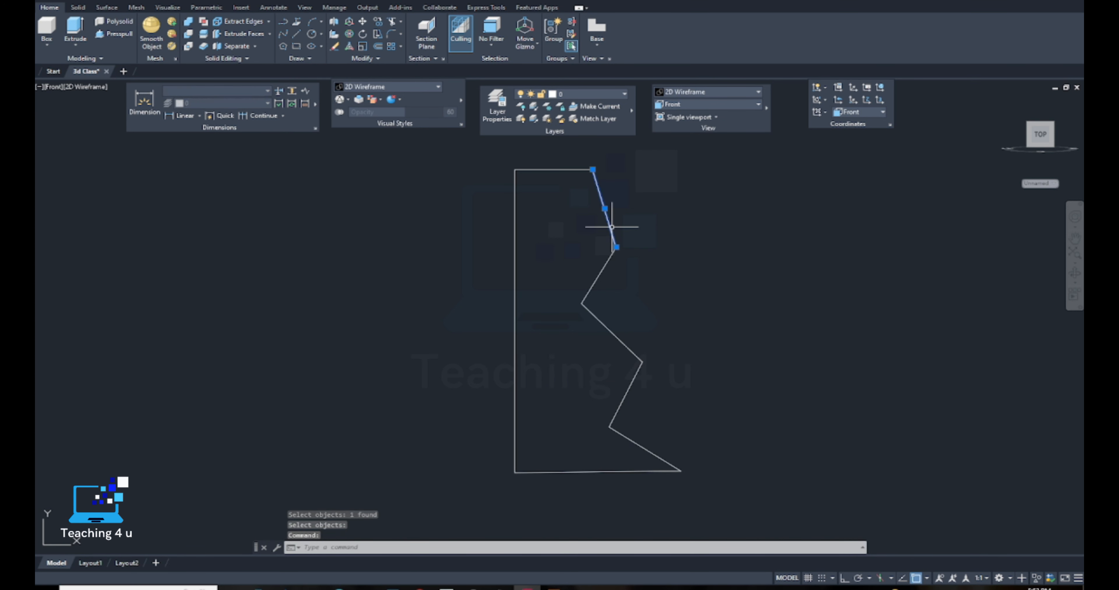
key(Escape)
click(609, 226)
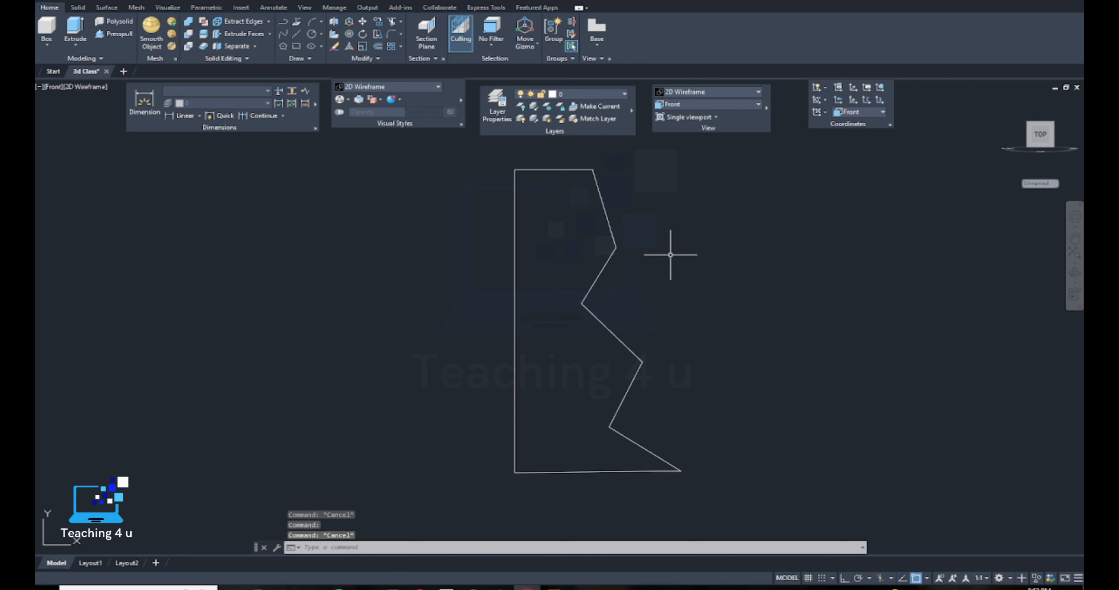
middle_drag(657, 276, 625, 258)
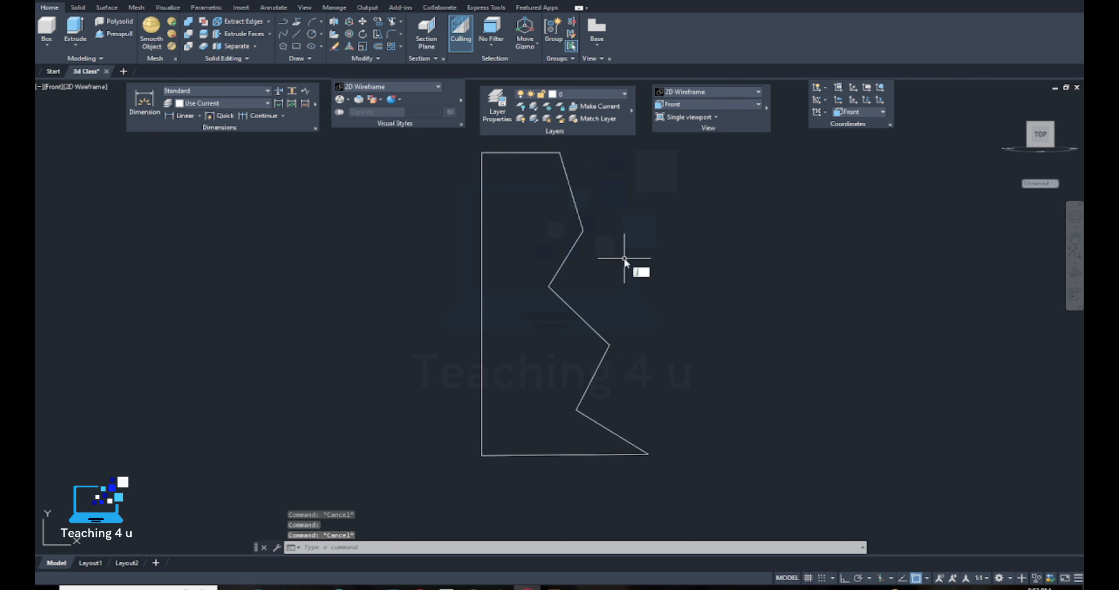
Join all the profile's line segments into a single polyline and check the selection
scroll(625, 258, down, 4)
key(Return)
click(650, 187)
click(507, 392)
key(Return)
click(569, 292)
scroll(591, 260, up, 2)
middle_drag(587, 260, 570, 269)
key(Escape)
key(Escape)
Copy the joined profile to an empty area beside the original
text(co)
key(Return)
click(623, 233)
click(580, 266)
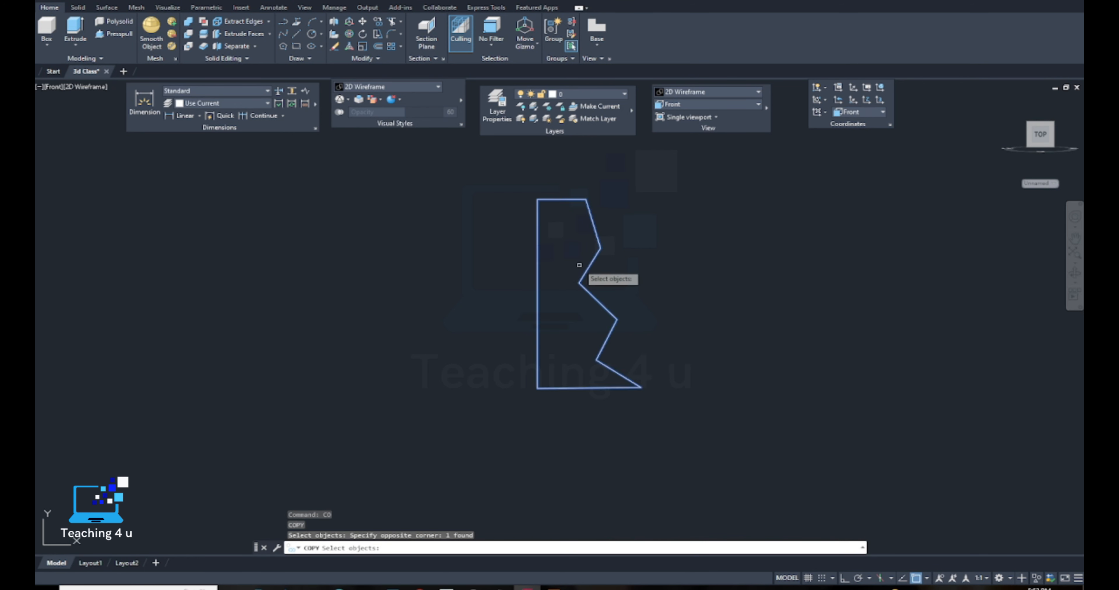
key(Return)
scroll(579, 266, down, 5)
click(560, 306)
click(753, 297)
scroll(793, 268, up, 6)
Fillet a corner on the copied profile's zigzag side with a radius of 10 and exit the command
text(f)
key(Return)
text(r)
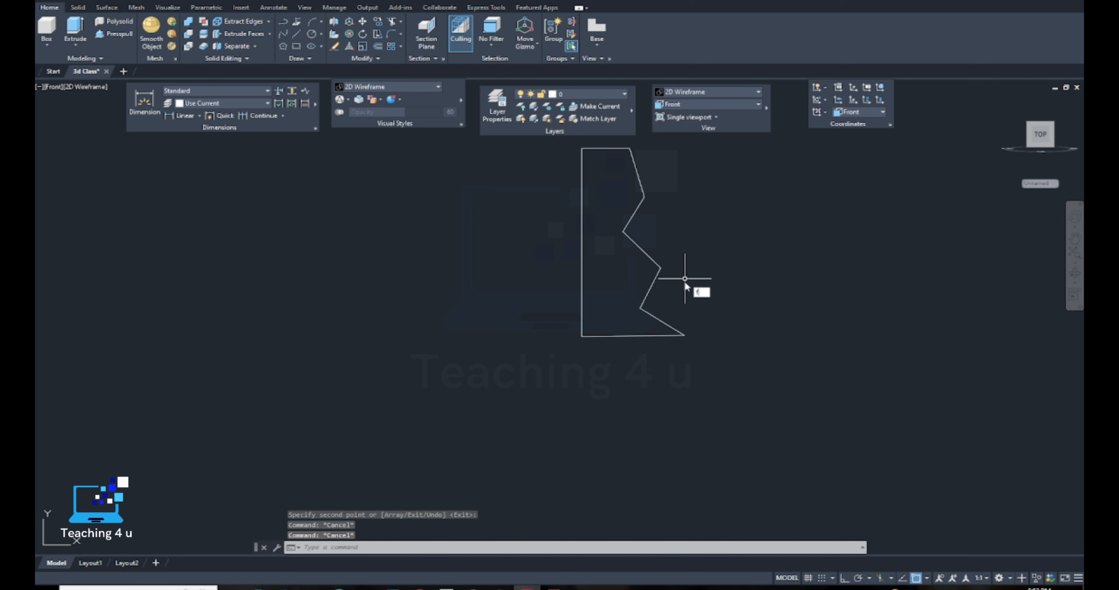
key(Return)
text(10)
key(Return)
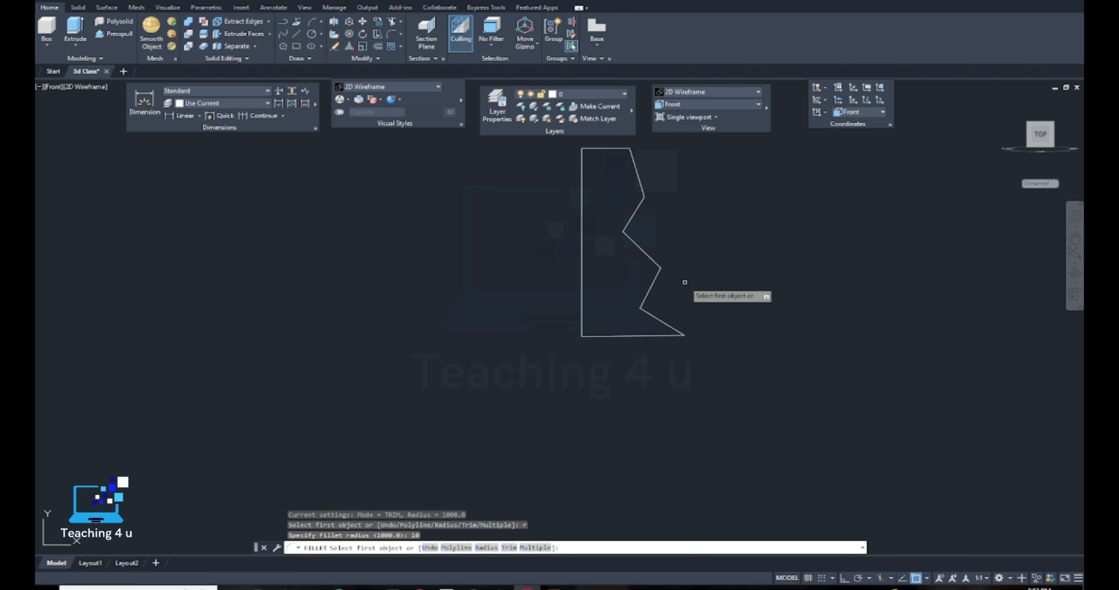
scroll(656, 312, up, 3)
click(647, 325)
click(630, 293)
scroll(624, 304, up, 5)
scroll(575, 289, down, 8)
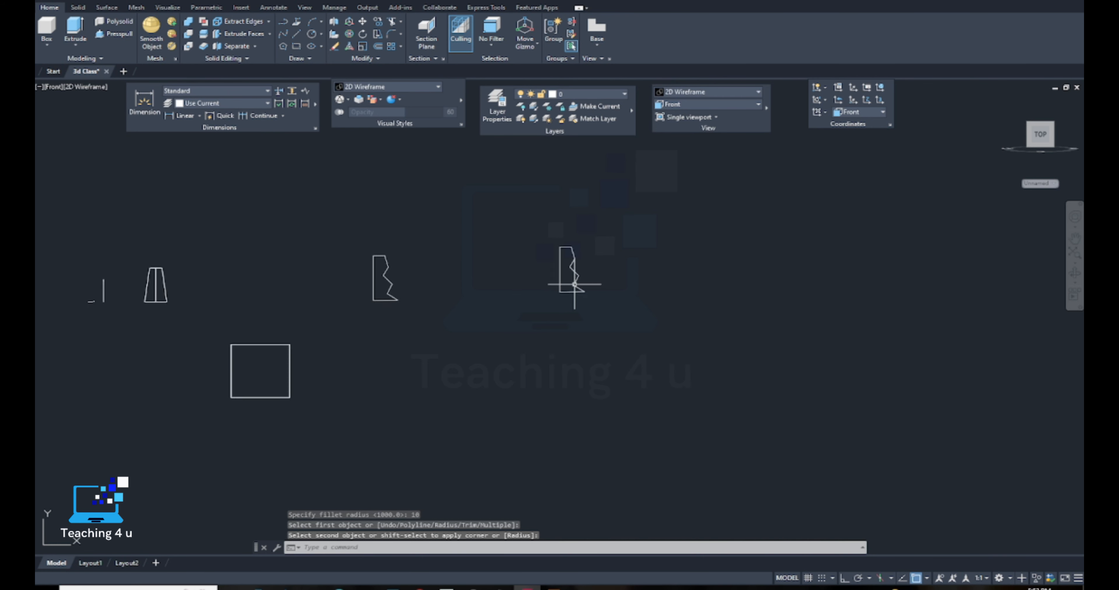
scroll(548, 292, up, 5)
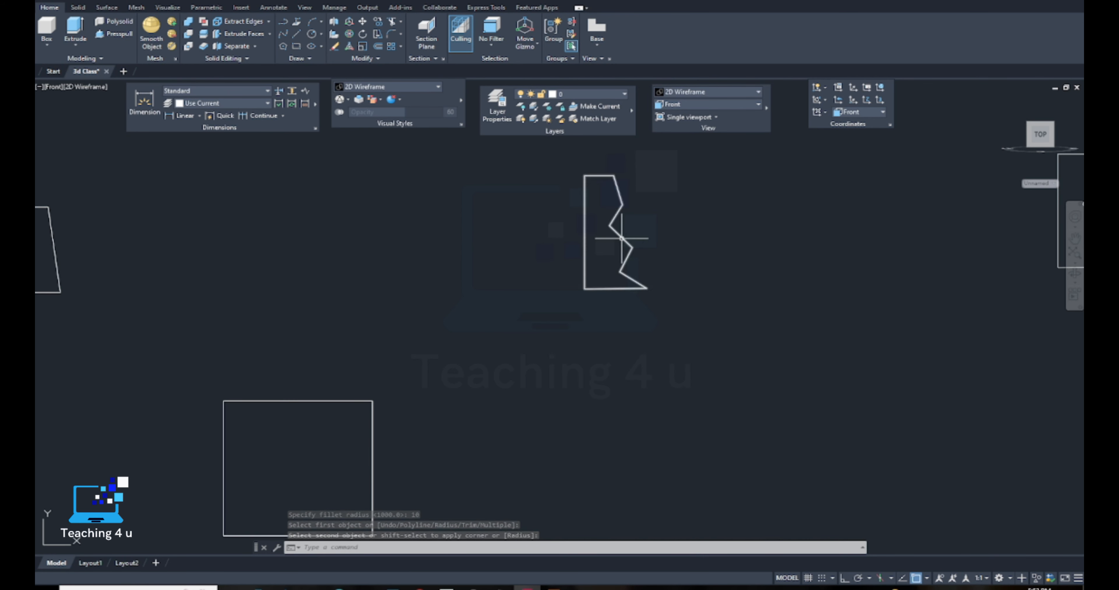
key(Escape)
key(Escape)
middle_drag(622, 265, 576, 303)
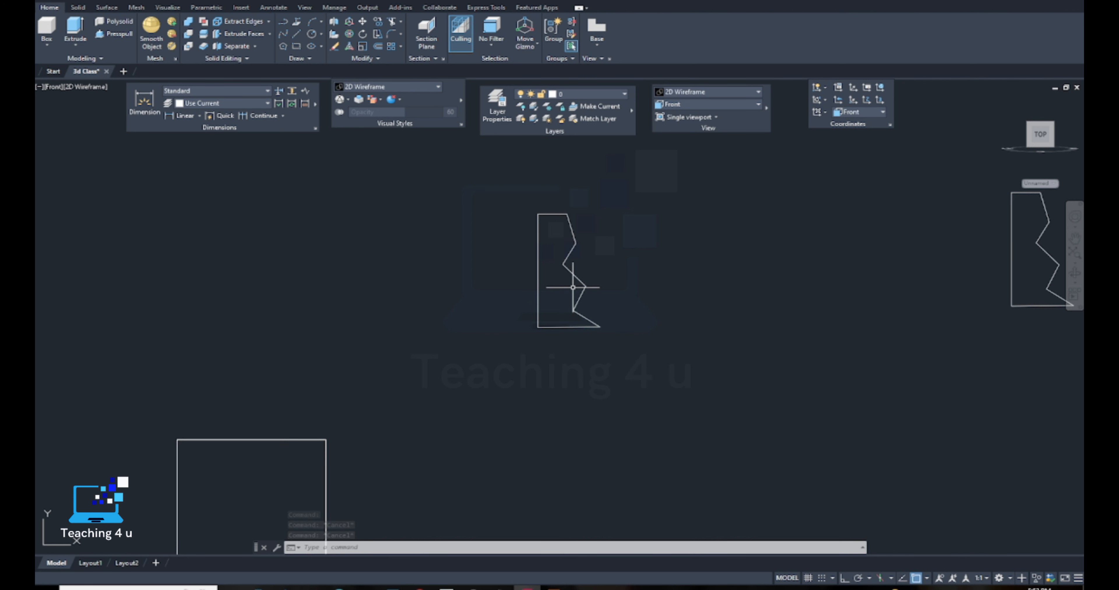
Revolve the original profile 360 degrees about its vertical straight edge
text(rev)
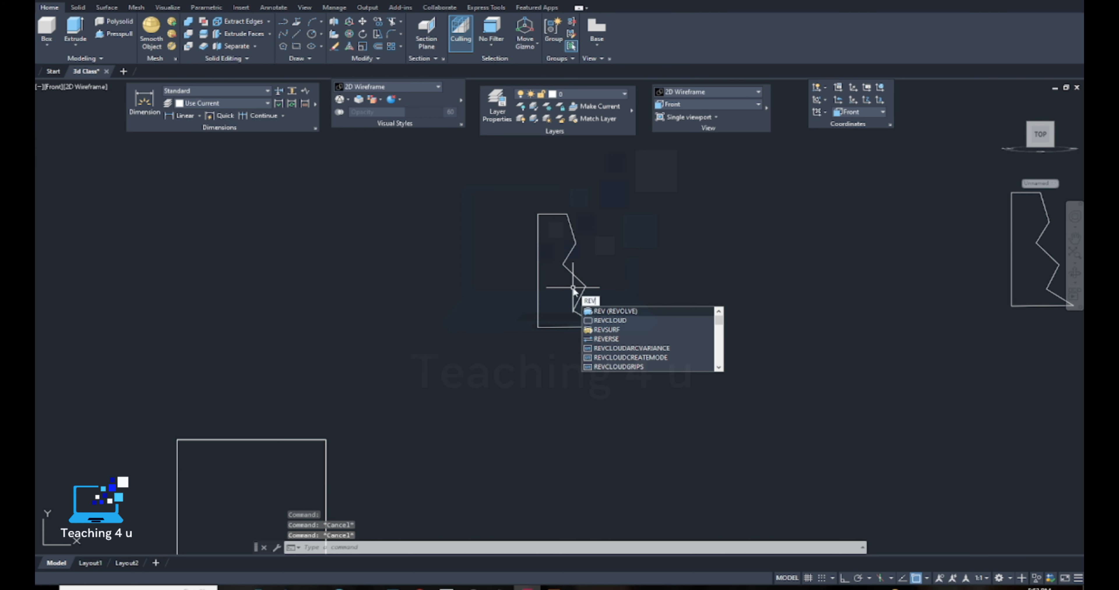
key(Return)
click(610, 189)
click(472, 391)
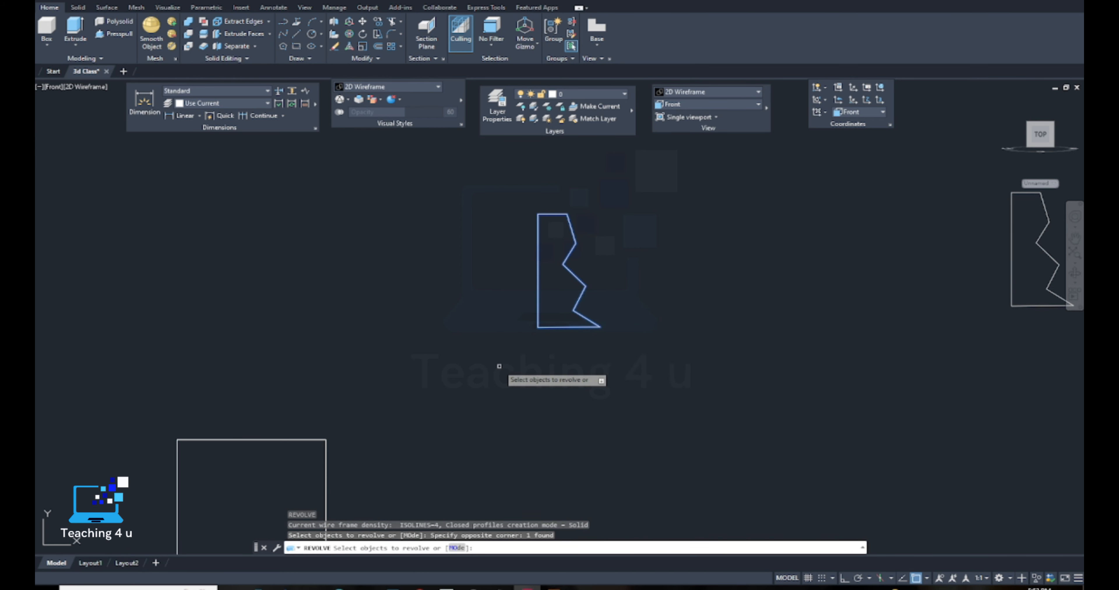
key(Return)
click(539, 215)
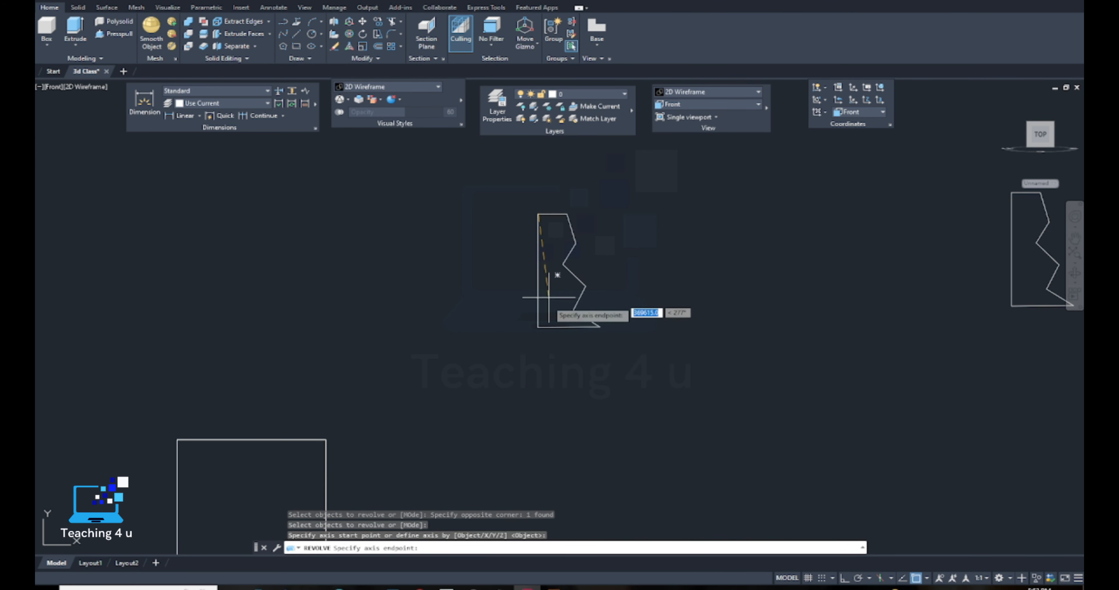
click(539, 328)
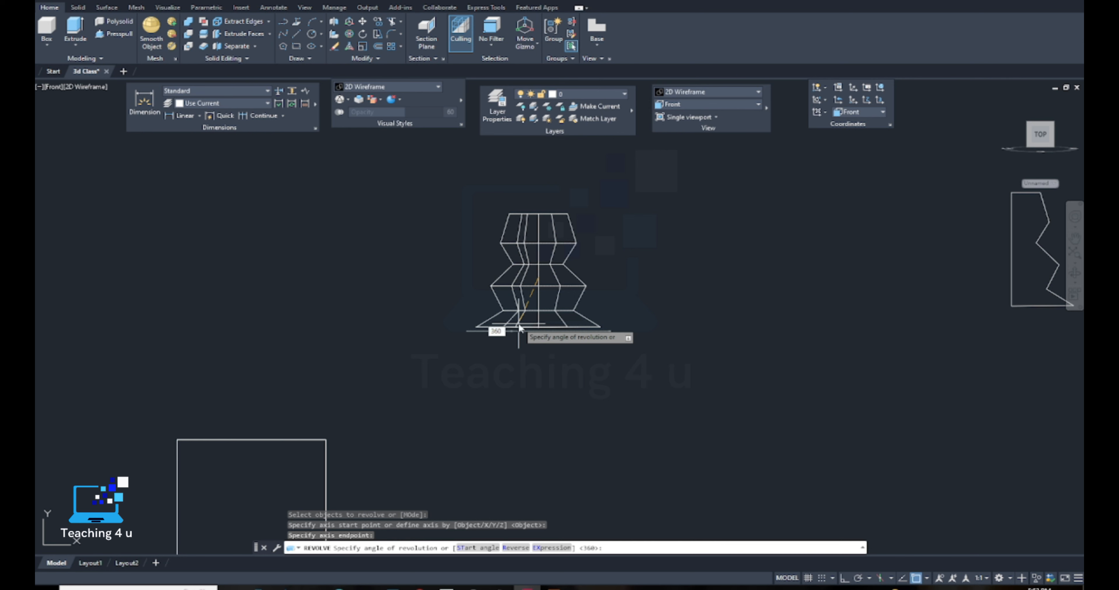
key(Return)
Set the visual style to Realistic and inspect the revolved solid and the copied profile in 3D
shift+middle_drag(586, 303, 710, 134)
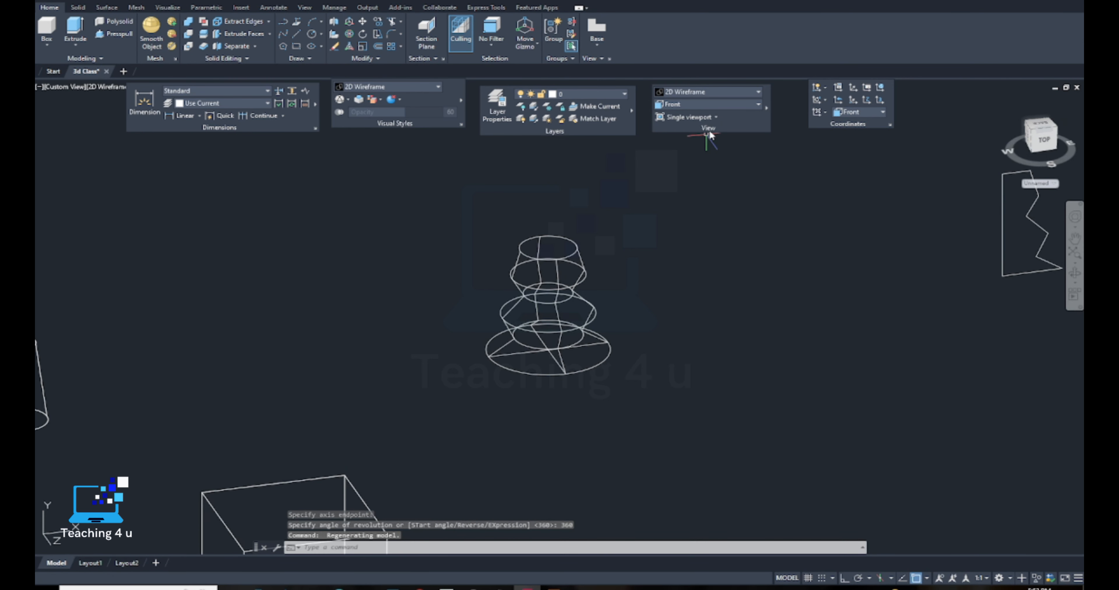
click(719, 93)
click(816, 114)
scroll(560, 304, up, 5)
mouse_move(568, 333)
shift+middle_down()
mouse_move(594, 243)
mouse_move(584, 320)
shift+middle_up()
scroll(584, 259, down, 6)
middle_drag(667, 275, 593, 272)
scroll(681, 284, up, 2)
scroll(681, 285, up, 3)
scroll(610, 239, down, 2)
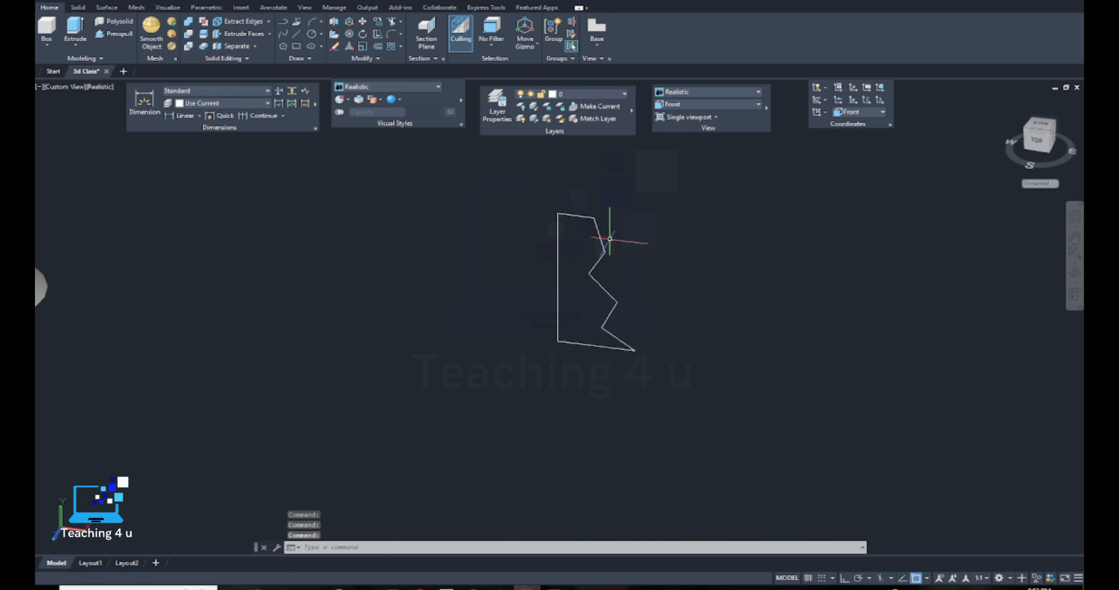
Return the model to the Front view with the copied profile in focus and nothing selected
click(681, 105)
click(685, 158)
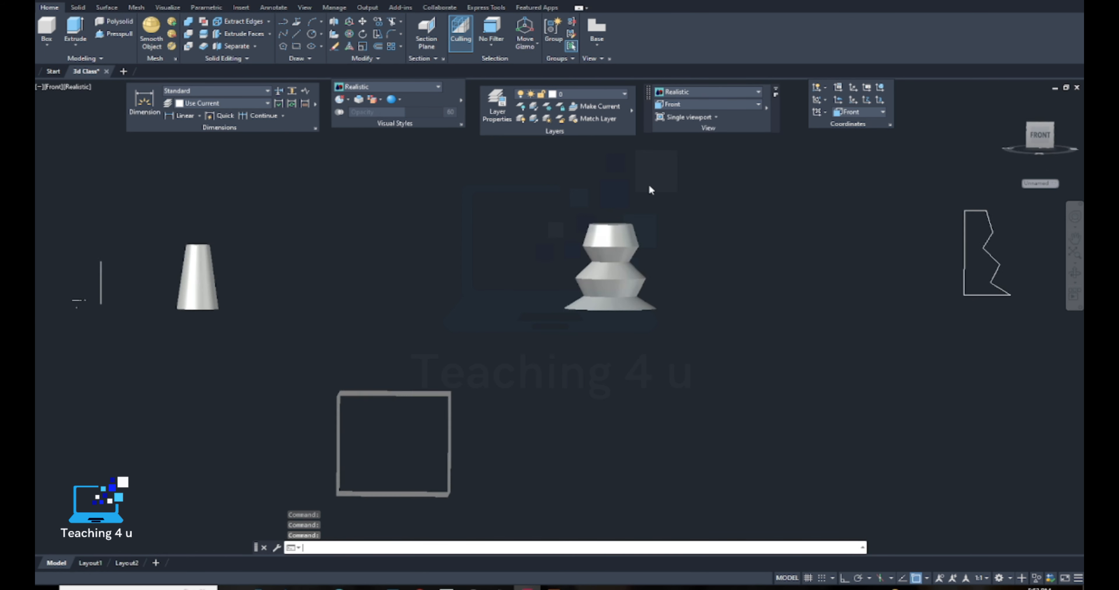
middle_drag(654, 286, 379, 301)
scroll(449, 274, up, 5)
middle_drag(510, 286, 498, 273)
click(521, 284)
key(Escape)
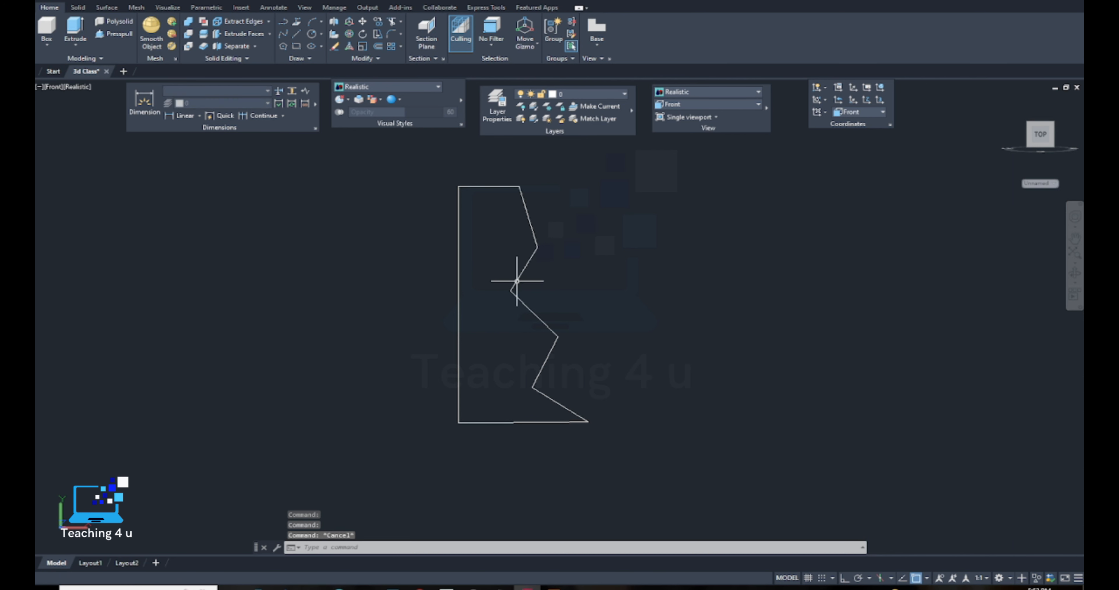
Explode the copied profile polyline into separate line segments
text(x)
key(Return)
click(512, 298)
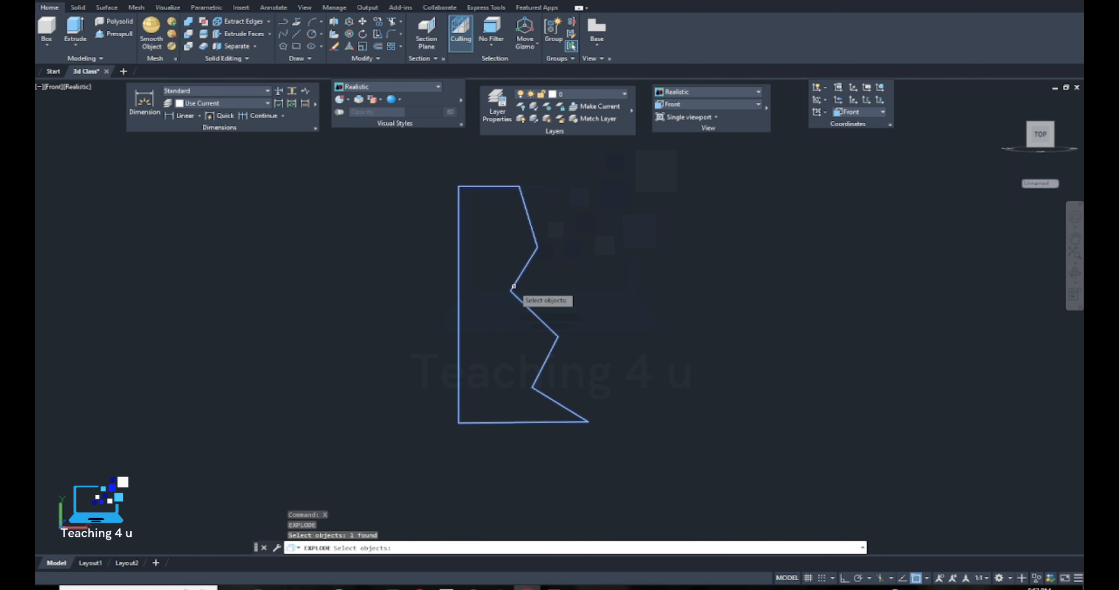
Try a radius 30 fillet on the upper inward corner of the copied profile, and undo it
text(f)
key(Return)
text(r)
key(Return)
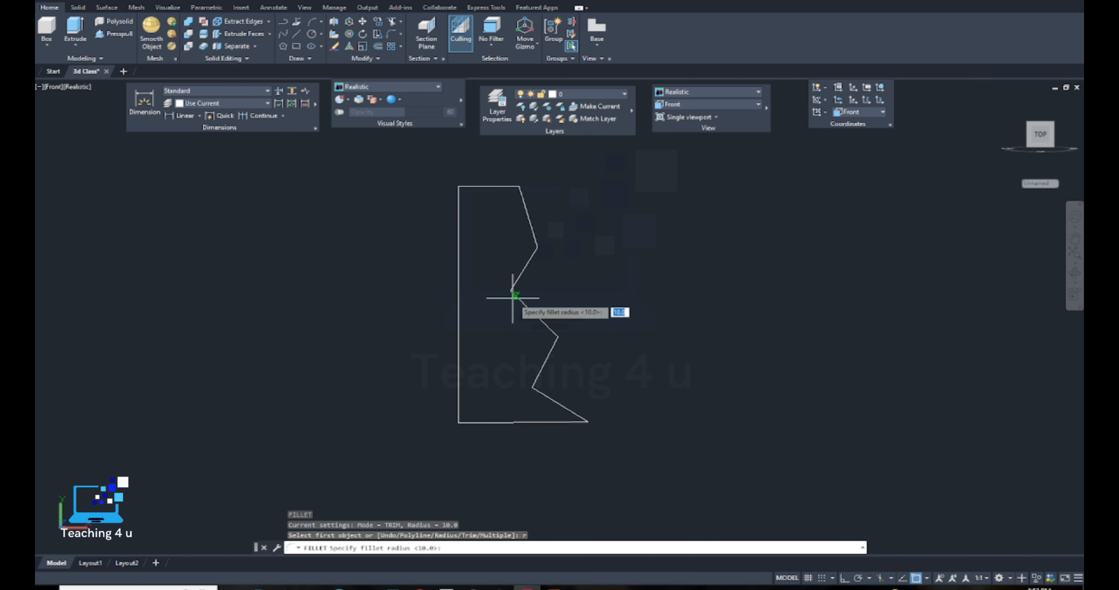
text(30)
key(Return)
scroll(512, 300, up, 3)
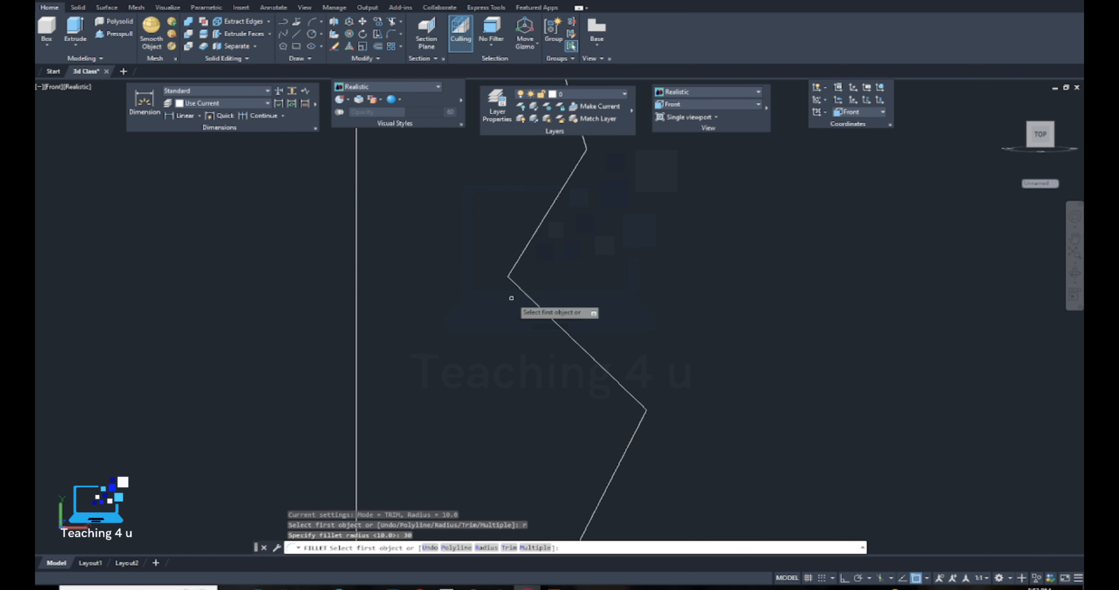
click(516, 274)
click(521, 288)
scroll(514, 274, up, 3)
key(ctrl+z)
key(ctrl+z)
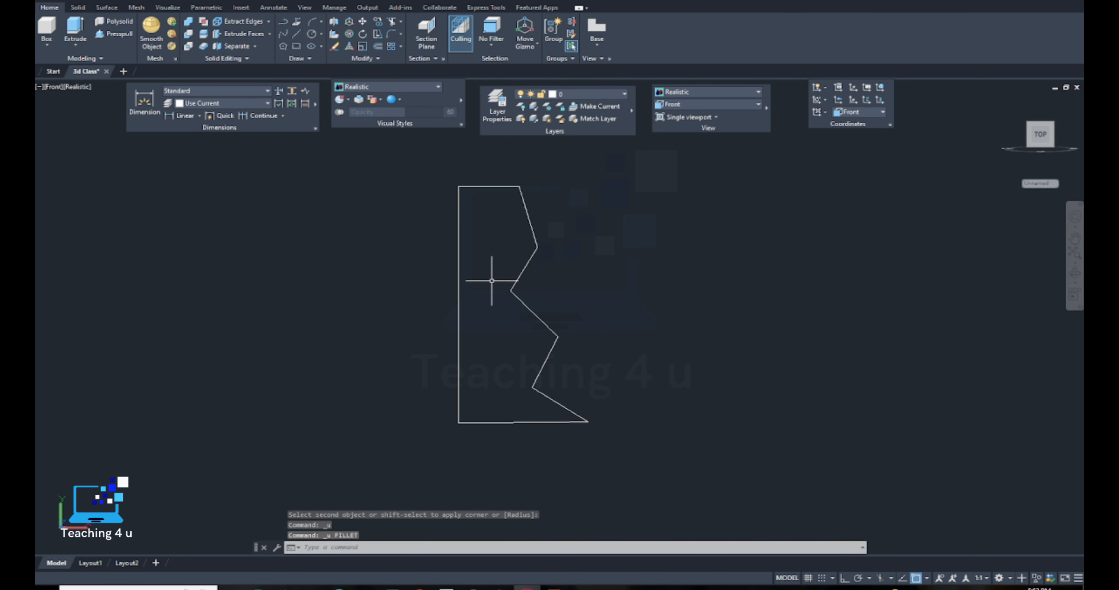
Fillet the upper inward corner of the copied profile's zigzag side with a radius of 250
text(f)
key(Return)
text(r)
key(Return)
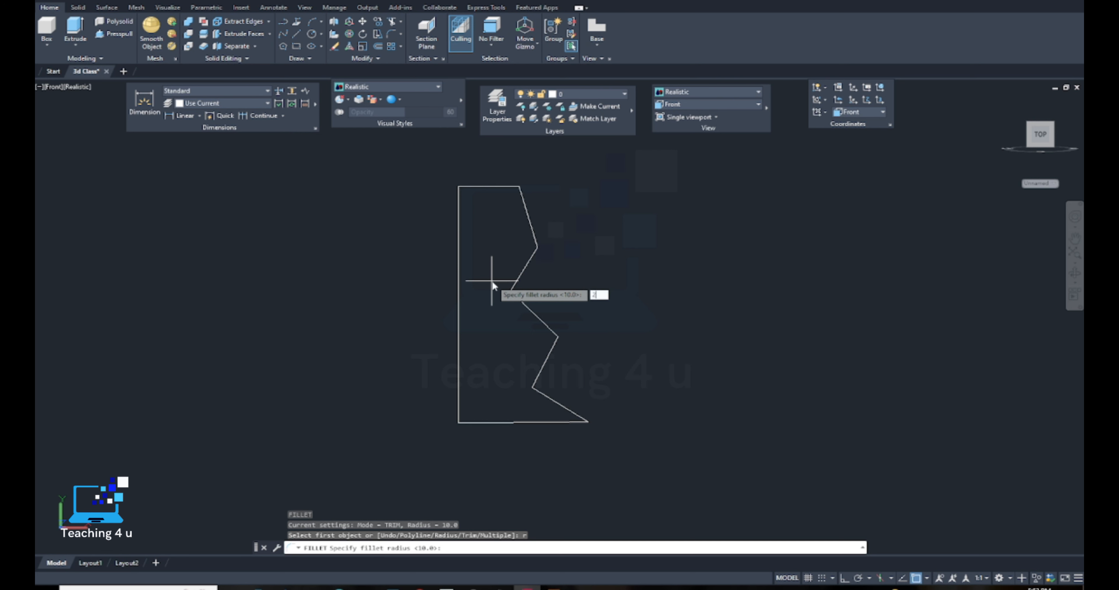
text(250)
key(Return)
scroll(490, 283, up, 4)
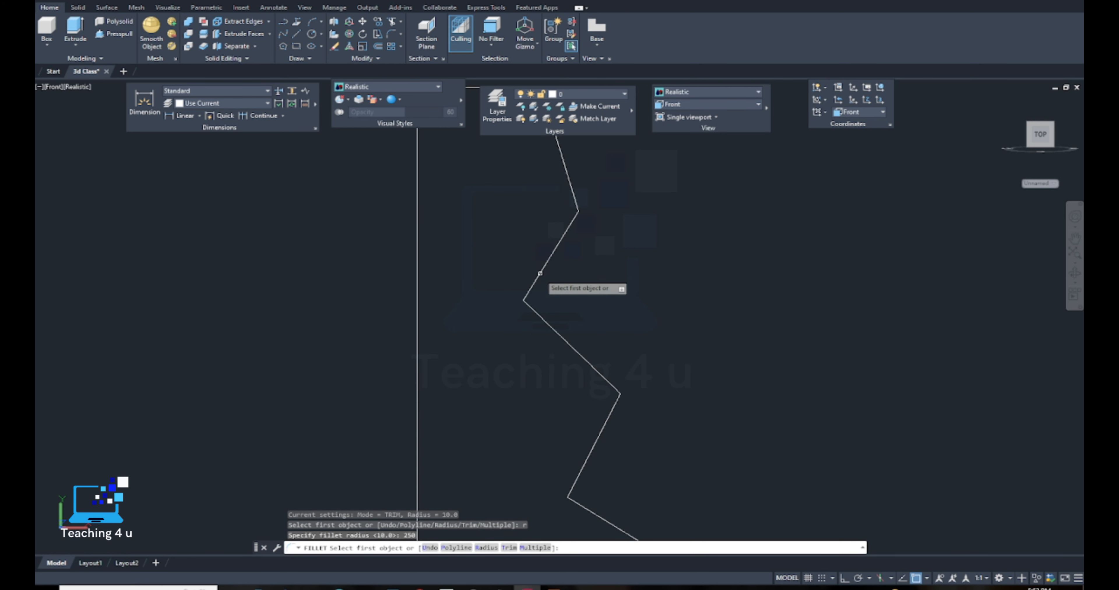
click(532, 304)
scroll(531, 306, up, 6)
scroll(530, 306, down, 10)
Fillet the upper and middle outward corners of the copied profile's zigzag side with a radius of 250
key(Return)
click(545, 276)
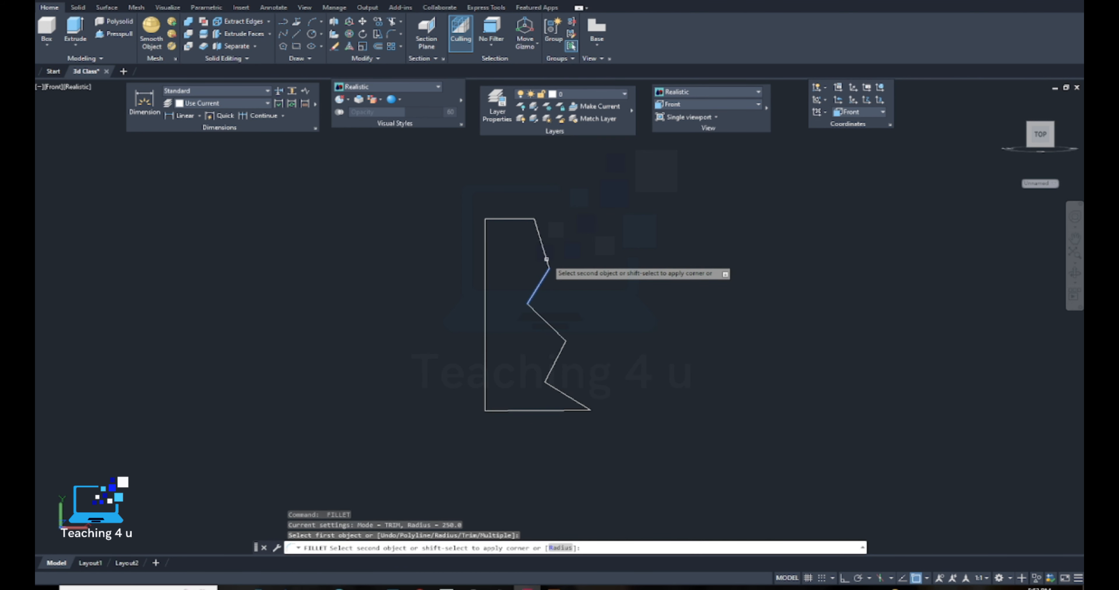
click(547, 259)
scroll(555, 339, up, 5)
key(Return)
click(576, 338)
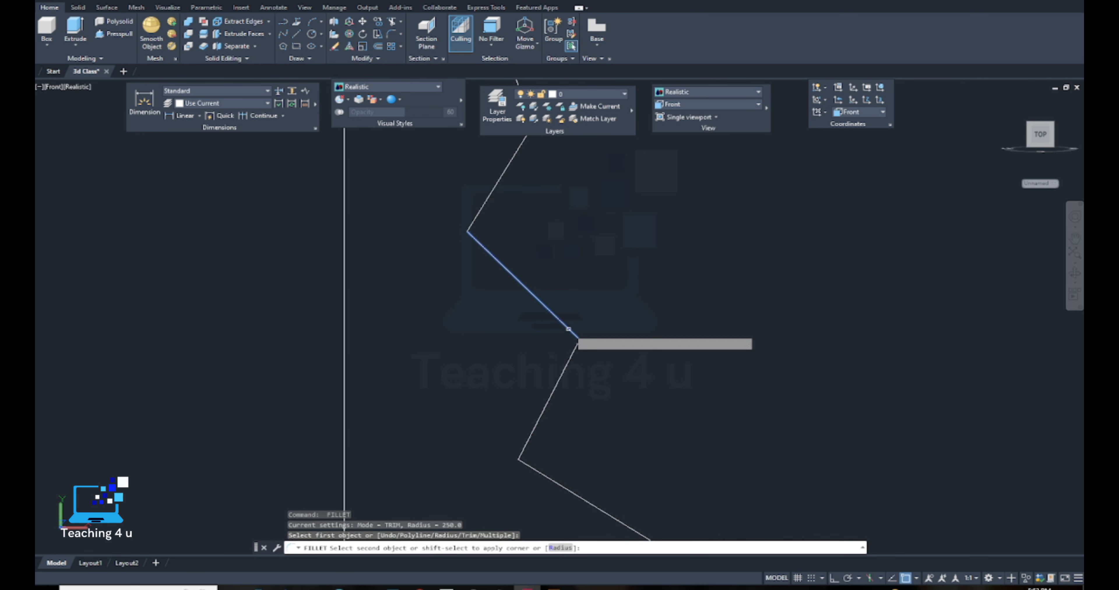
click(577, 346)
scroll(582, 330, up, 5)
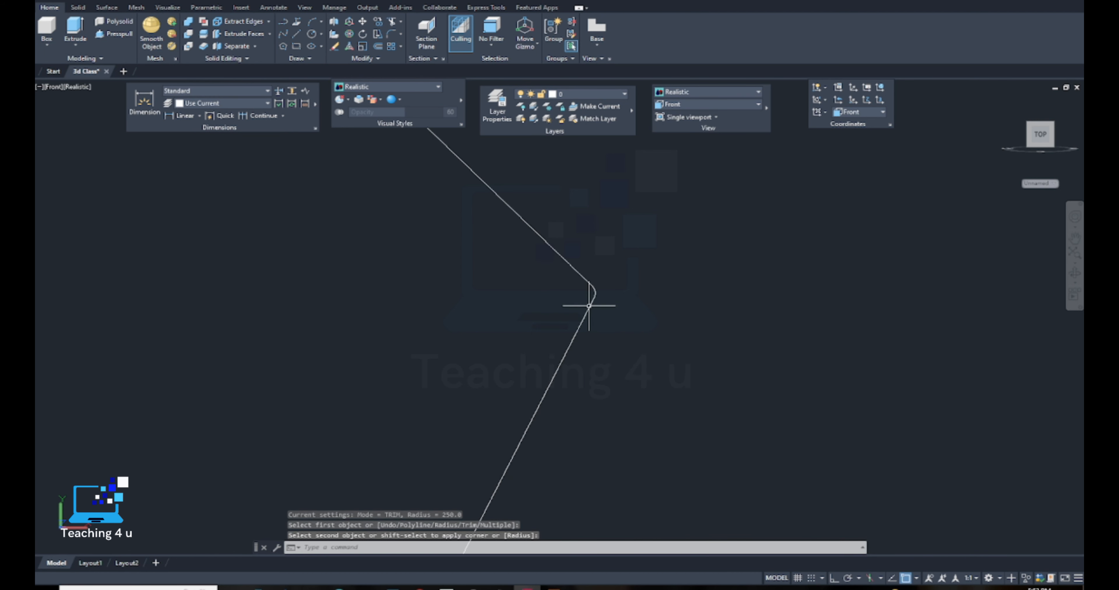
scroll(584, 302, down, 5)
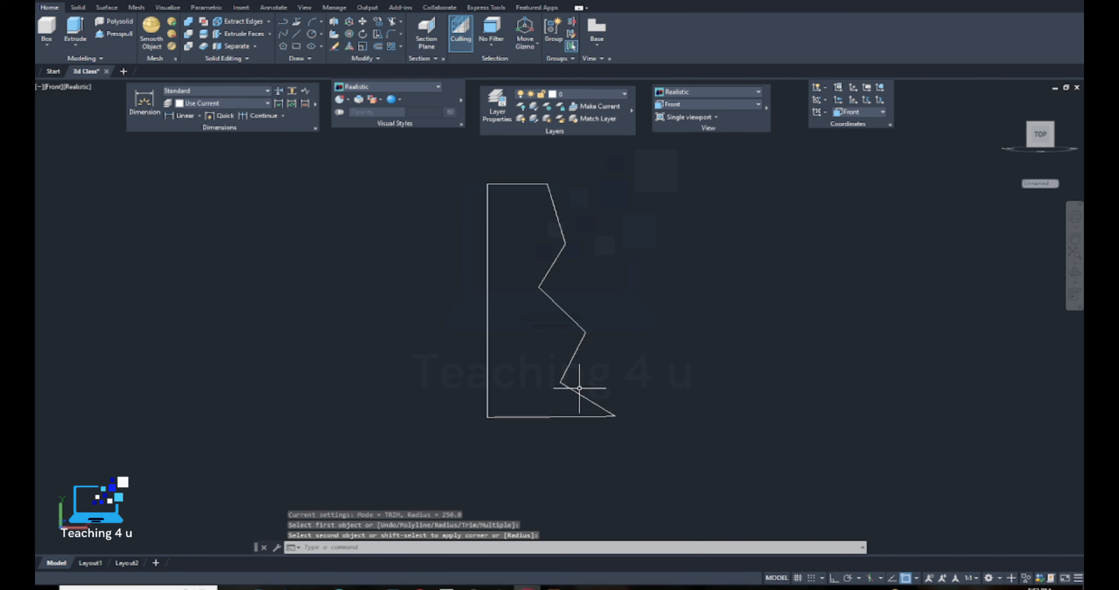
Fillet the lower inward corner of the copied profile's zigzag side with a radius of 250
scroll(565, 348, up, 2)
key(Return)
click(538, 313)
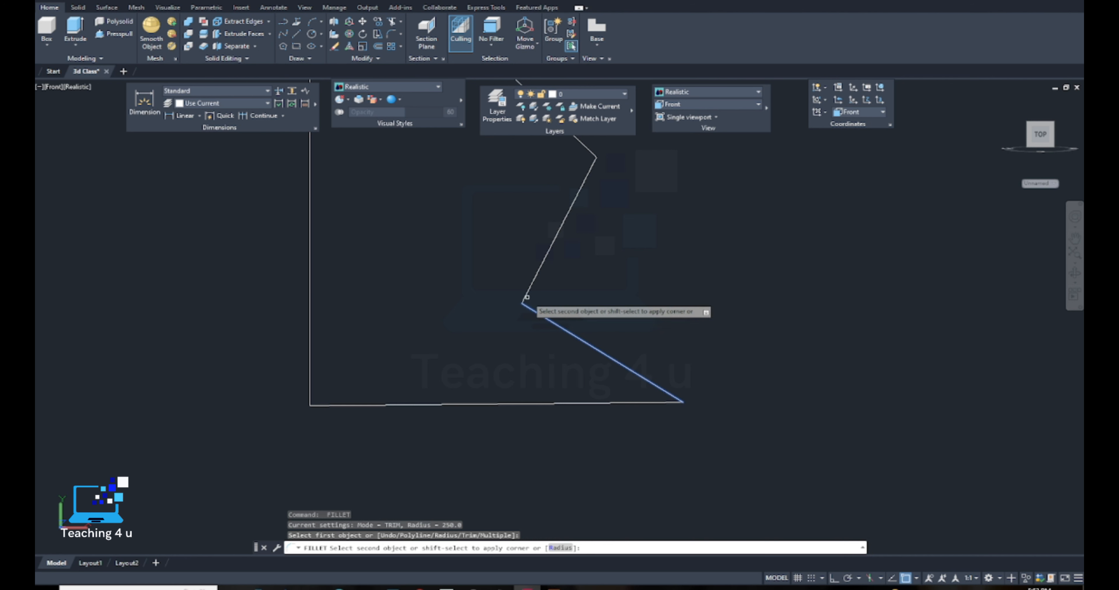
click(526, 297)
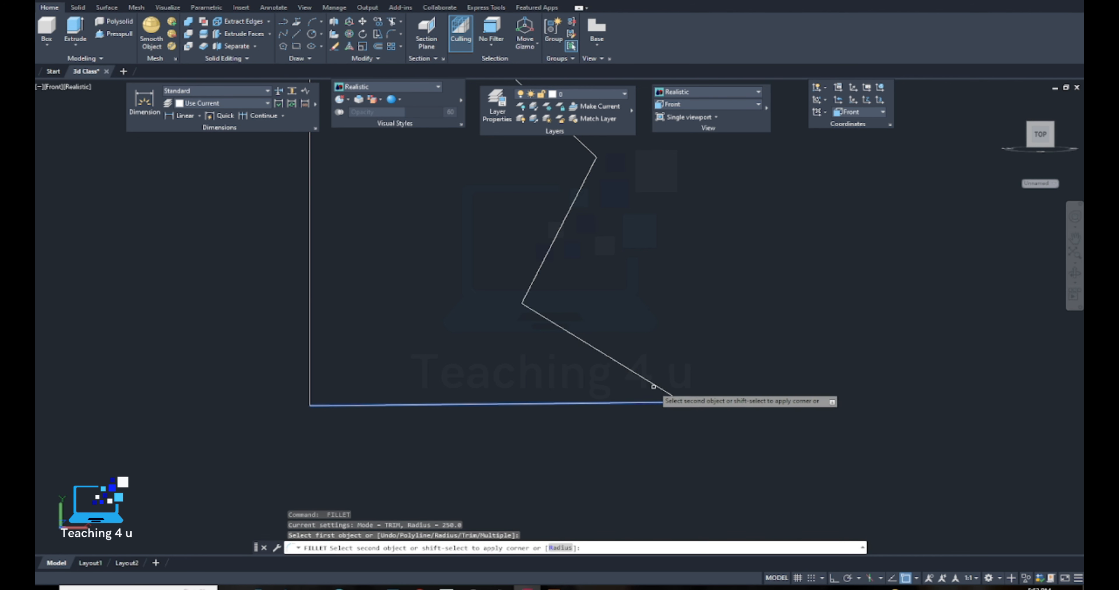
key(Escape)
key(Escape)
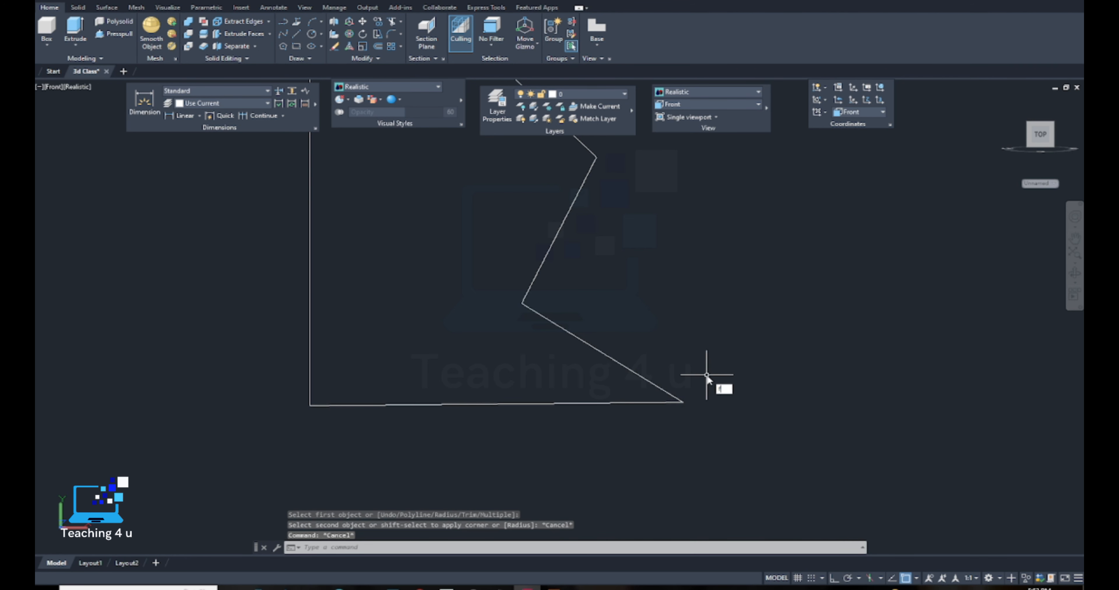
Fillet the sharp corner between the profile's lowest slanted line and its base line with a radius of 1000
key(Return)
text(r)
key(Return)
text(1000)
key(Return)
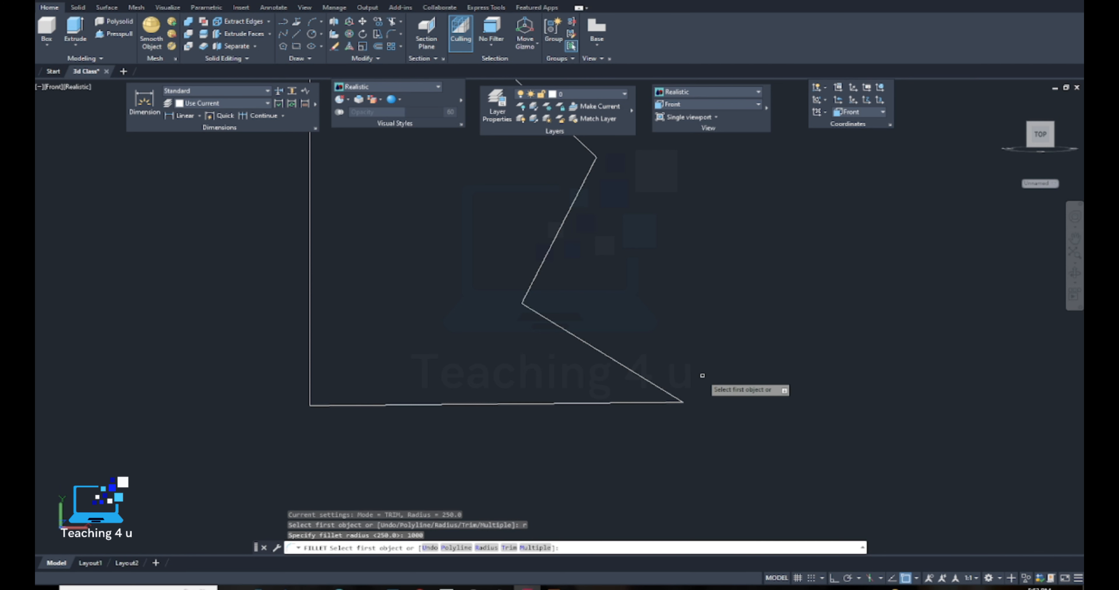
click(632, 373)
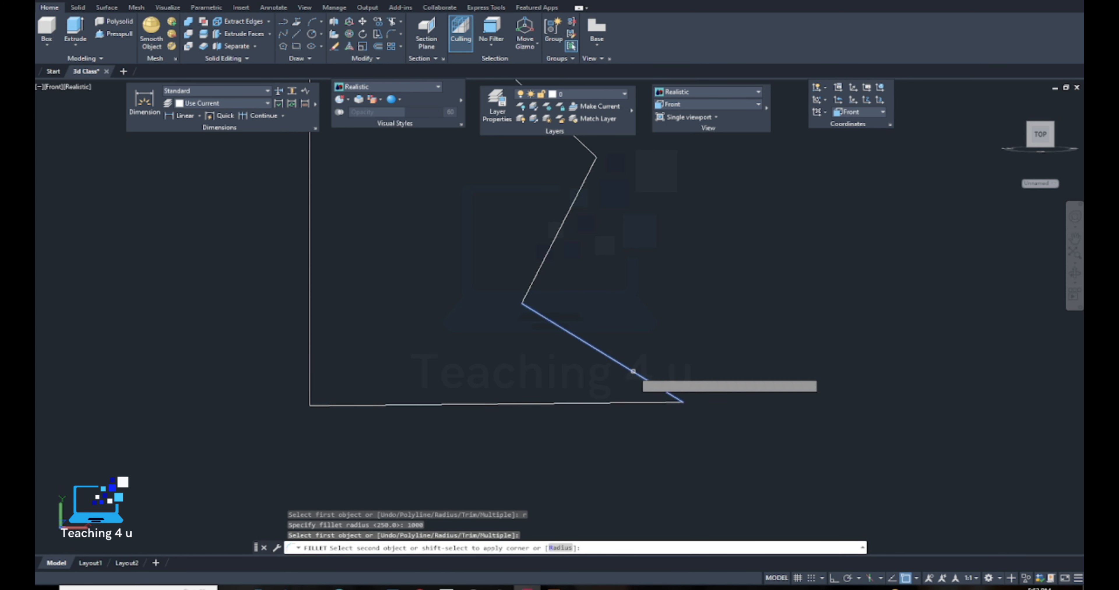
click(628, 402)
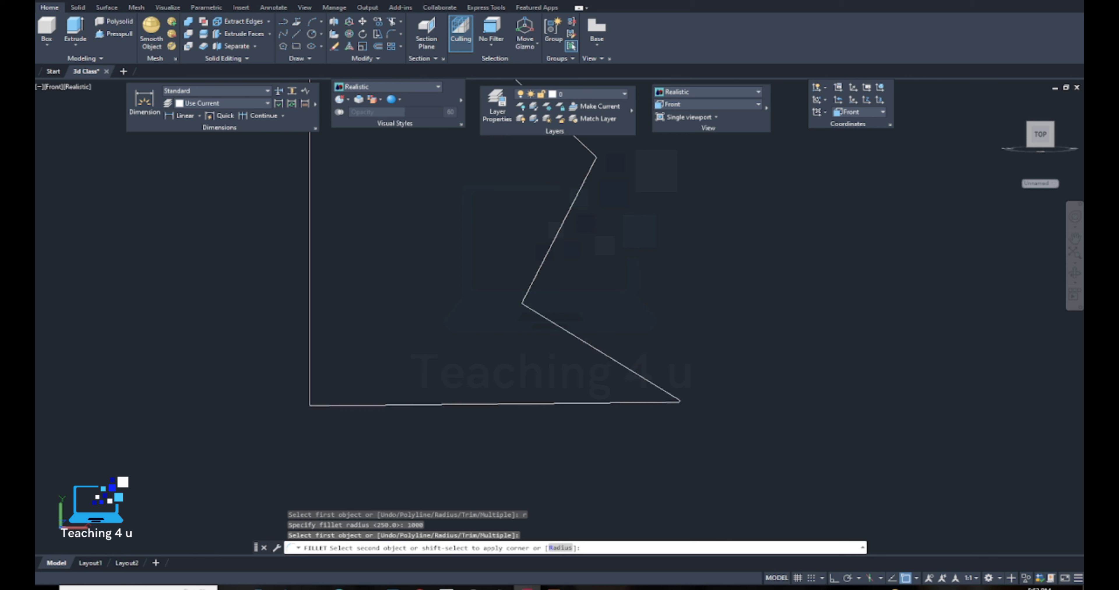
scroll(691, 399, down, 5)
key(Escape)
Join all lines and fillet arcs of the copied profile
scroll(672, 395, up, 3)
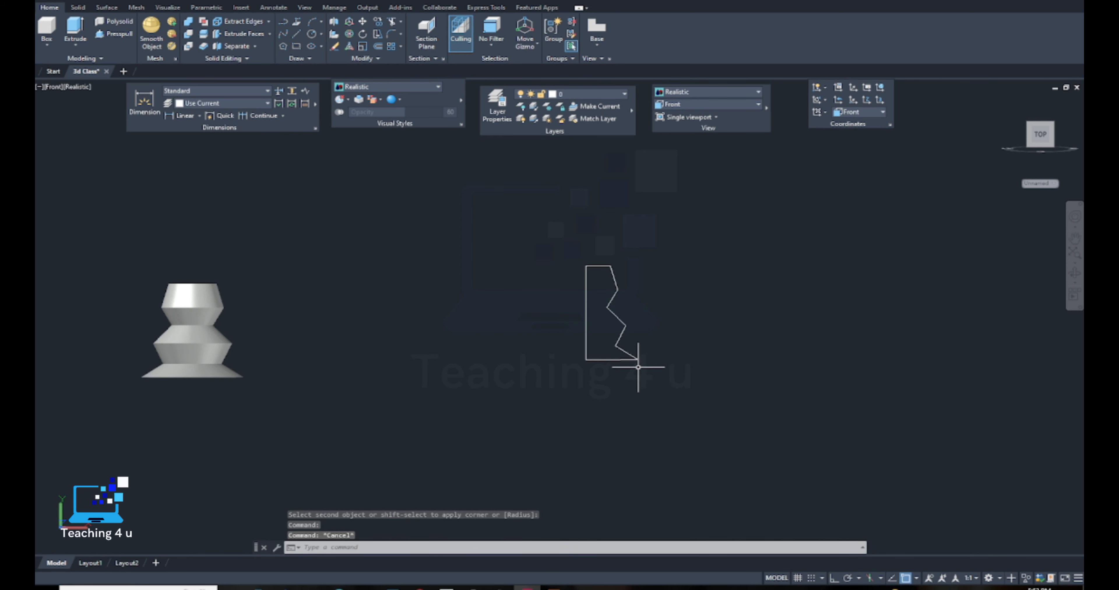
text(join)
key(Return)
click(649, 257)
click(510, 397)
key(Return)
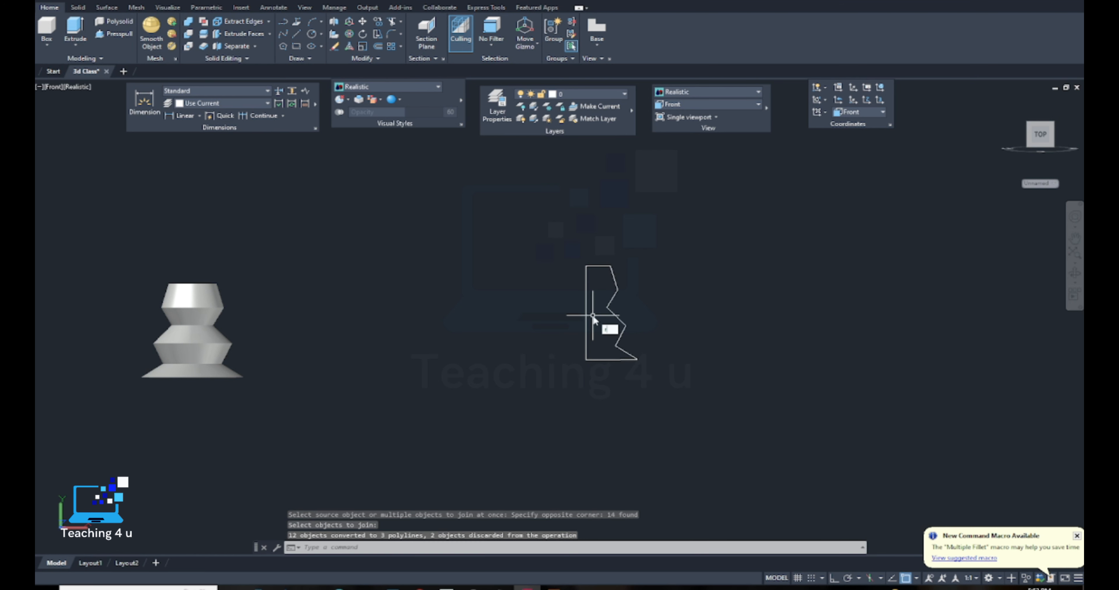
Revolve the joined profile pieces 360 degrees about the profile's straight vertical edge
text(rev)
key(Return)
click(609, 249)
click(605, 279)
key(Return)
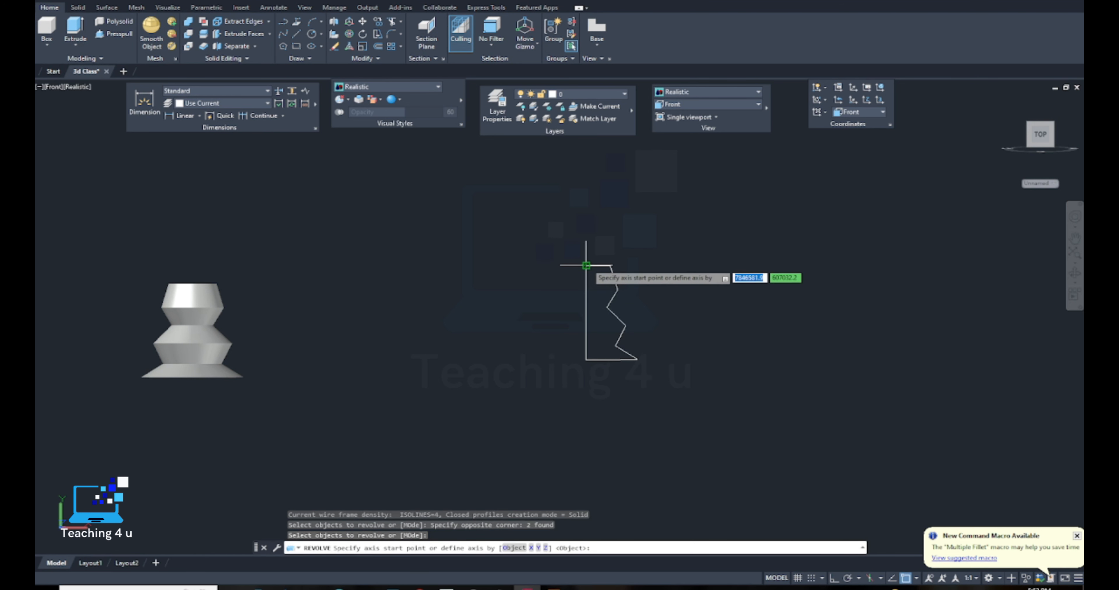
click(586, 265)
click(586, 360)
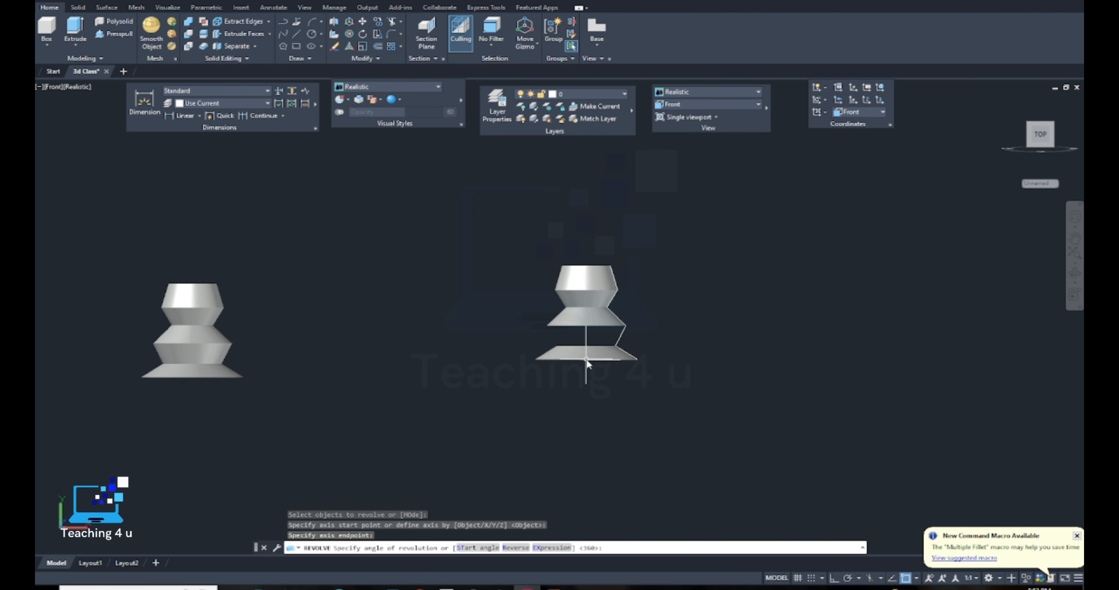
key(Return)
key(Return)
scroll(618, 336, up, 6)
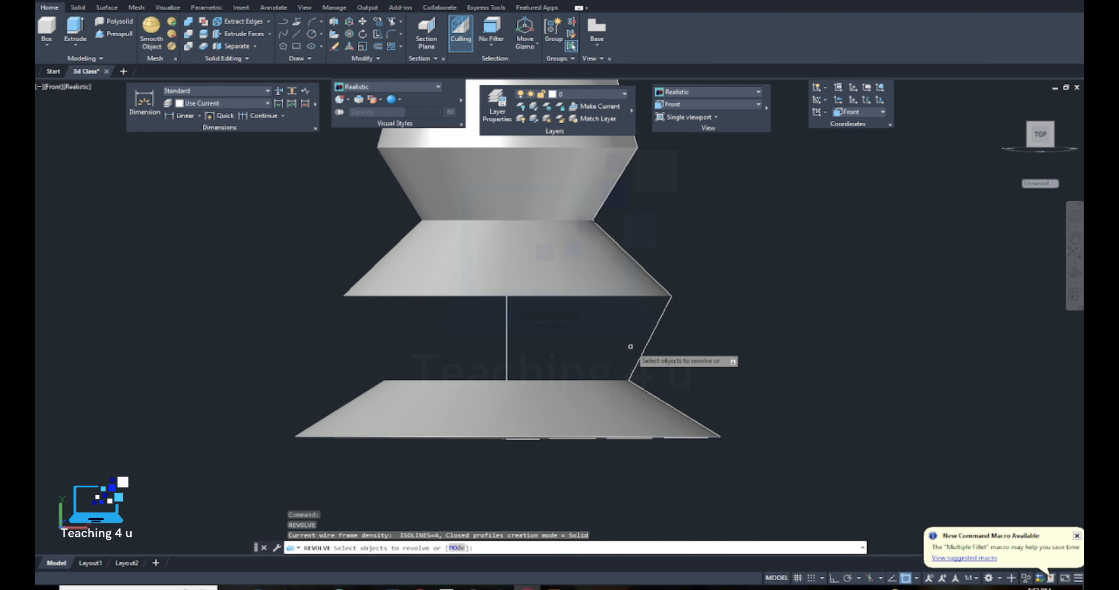
key(Escape)
Inspect the gap in the newly revolved model from an oblique angle and select its top and base surface
scroll(524, 333, up, 5)
middle_drag(522, 332, 401, 327)
key(Escape)
scroll(440, 292, down, 11)
shift+middle_drag(452, 295, 483, 330)
scroll(469, 331, up, 6)
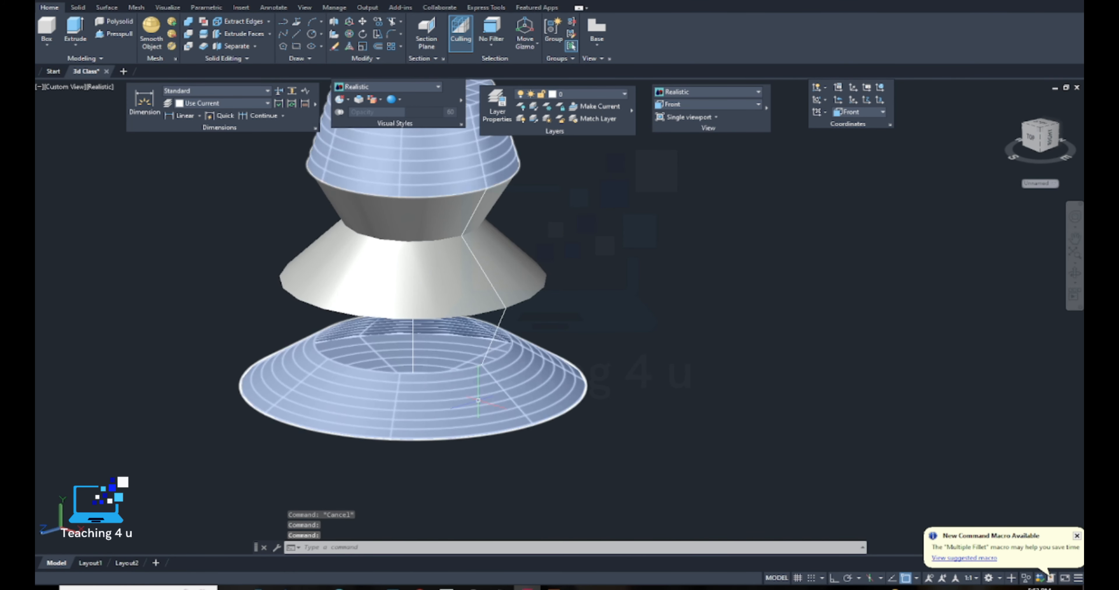
click(478, 400)
scroll(447, 367, up, 4)
scroll(446, 359, down, 6)
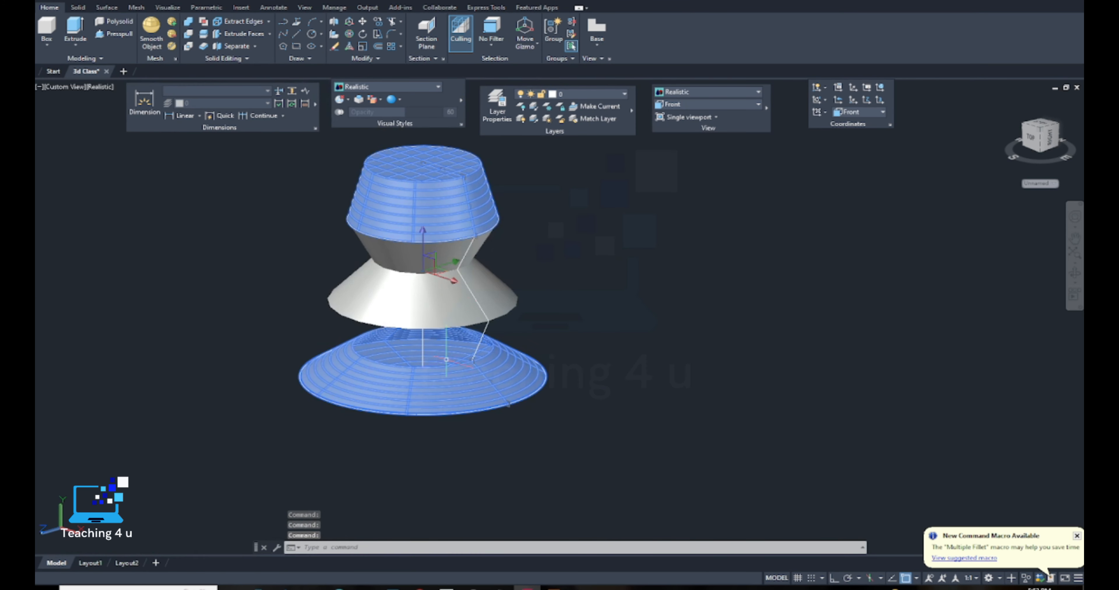
scroll(559, 314, down, 4)
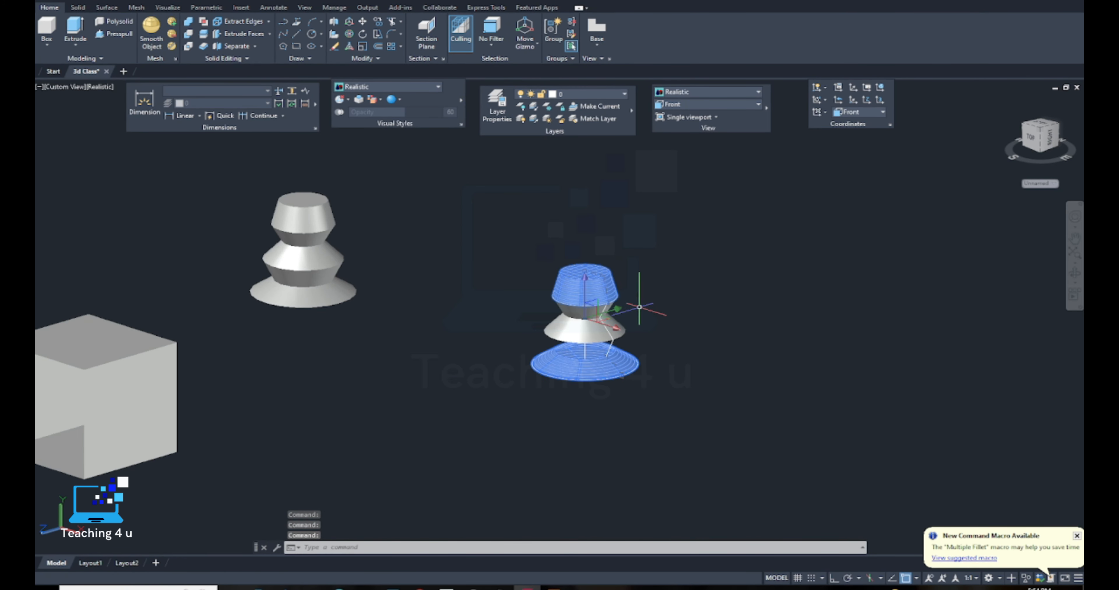
Compare the original revolved solid with the new model by selecting the solid and the new model's separate surfaces
key(Escape)
click(303, 217)
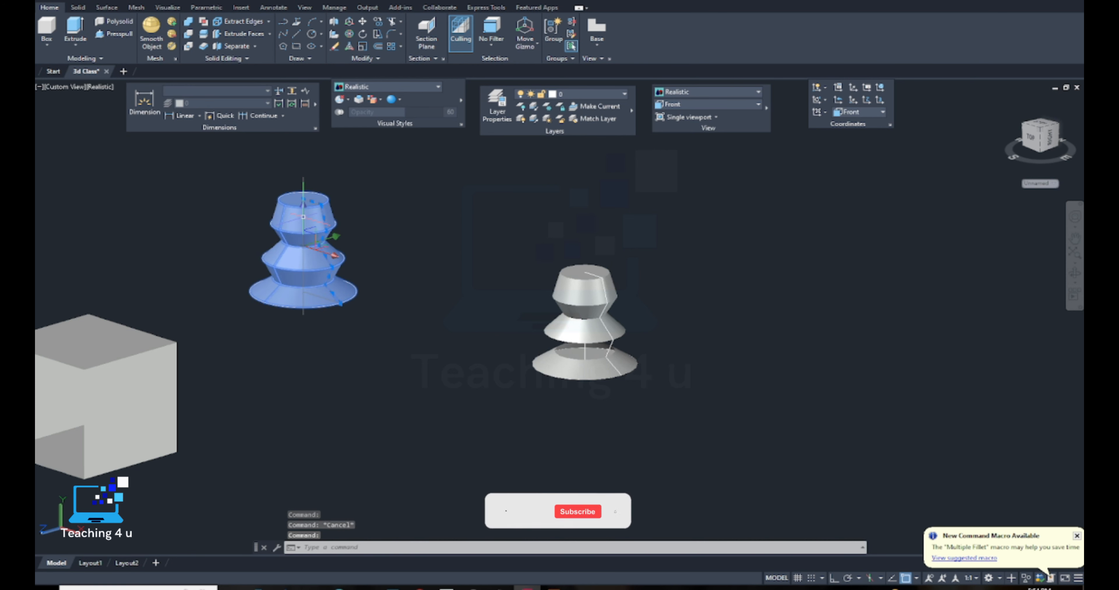
key(Escape)
scroll(544, 326, up, 2)
click(613, 298)
scroll(615, 297, up, 6)
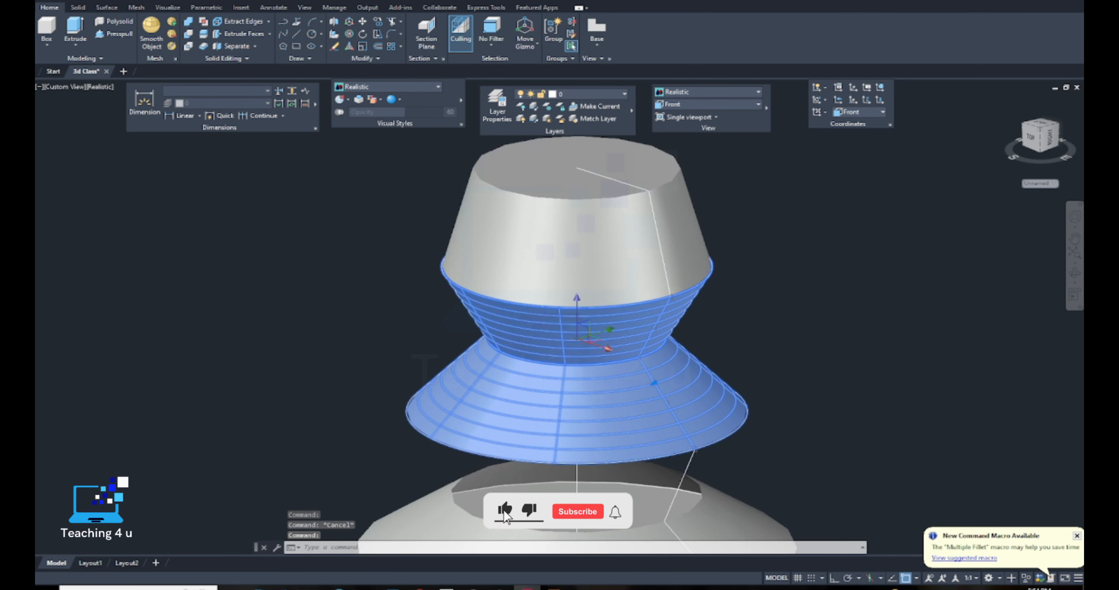
click(657, 285)
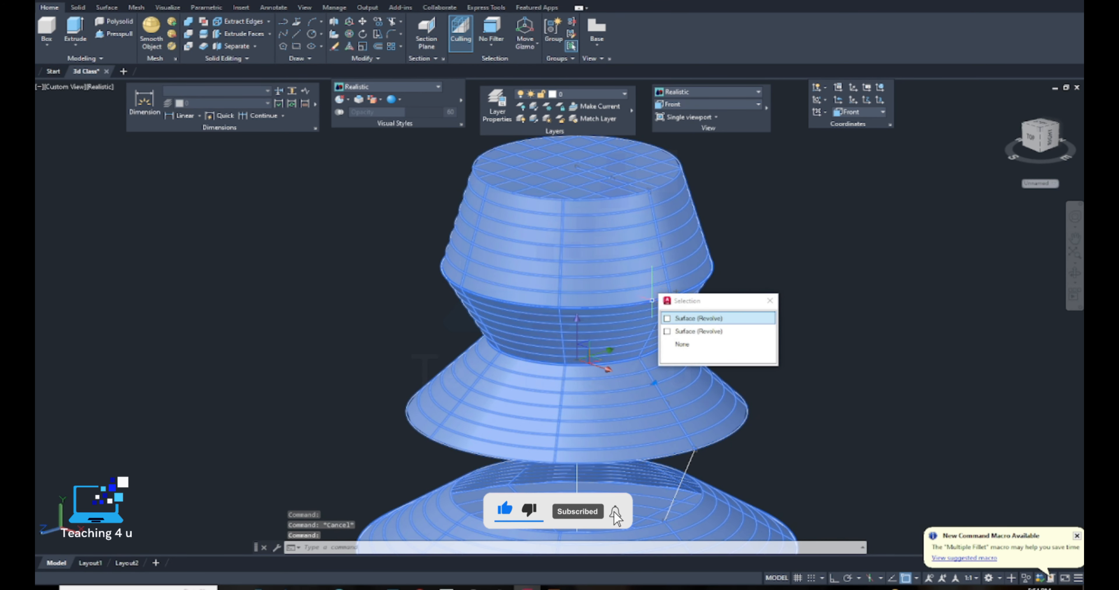
click(719, 332)
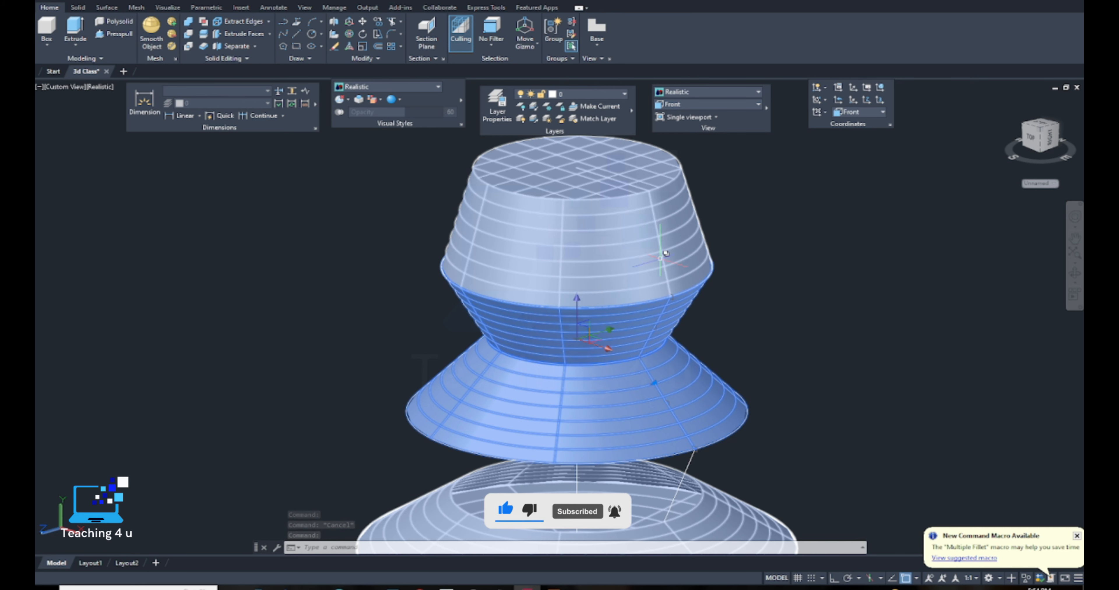
click(660, 258)
key(Escape)
scroll(655, 283, down, 6)
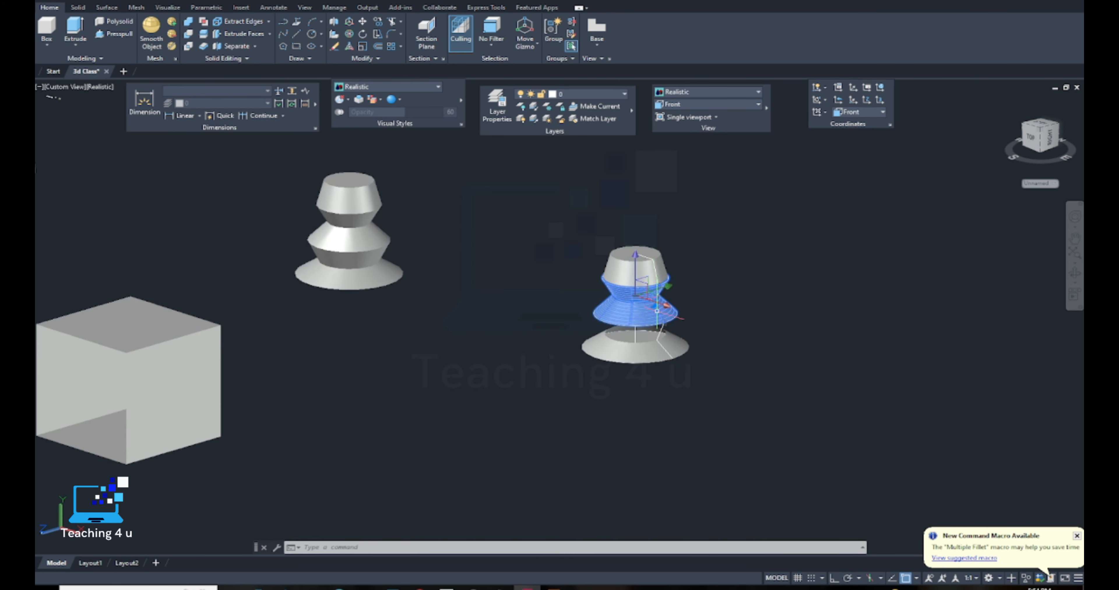
Set the SW Isometric view and inspect the gap between the new model's surfaces from several angles
scroll(657, 311, up, 8)
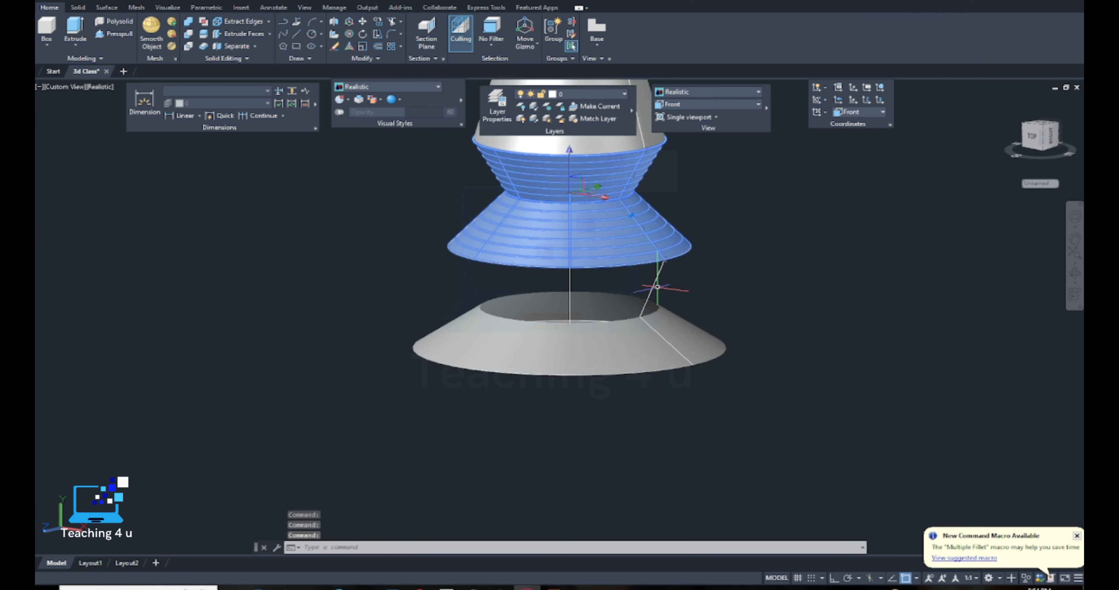
scroll(657, 287, down, 6)
click(715, 104)
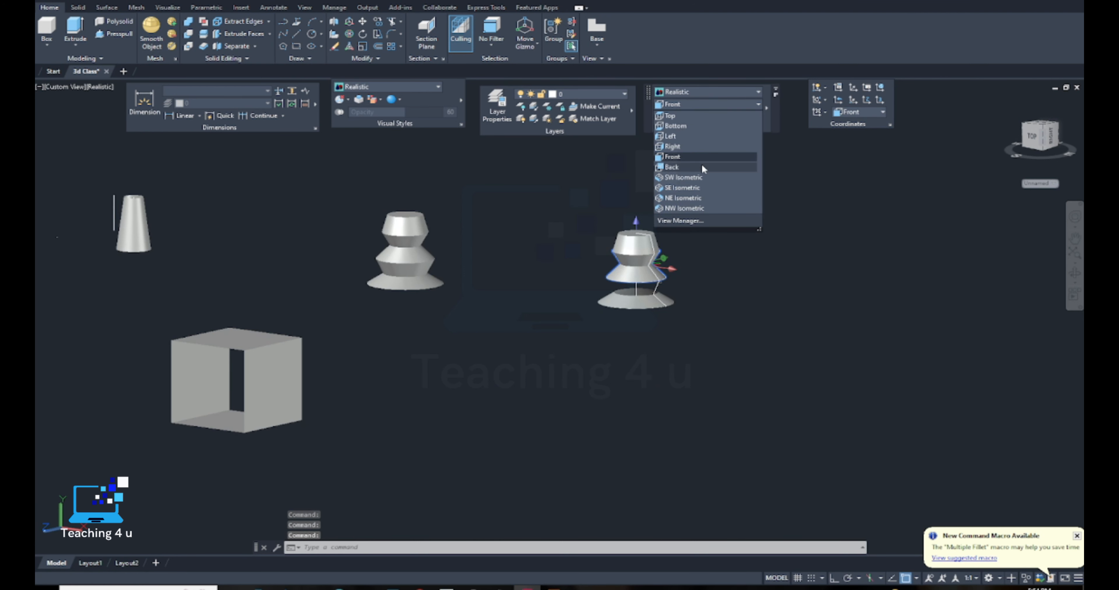
click(697, 174)
scroll(802, 174, up, 6)
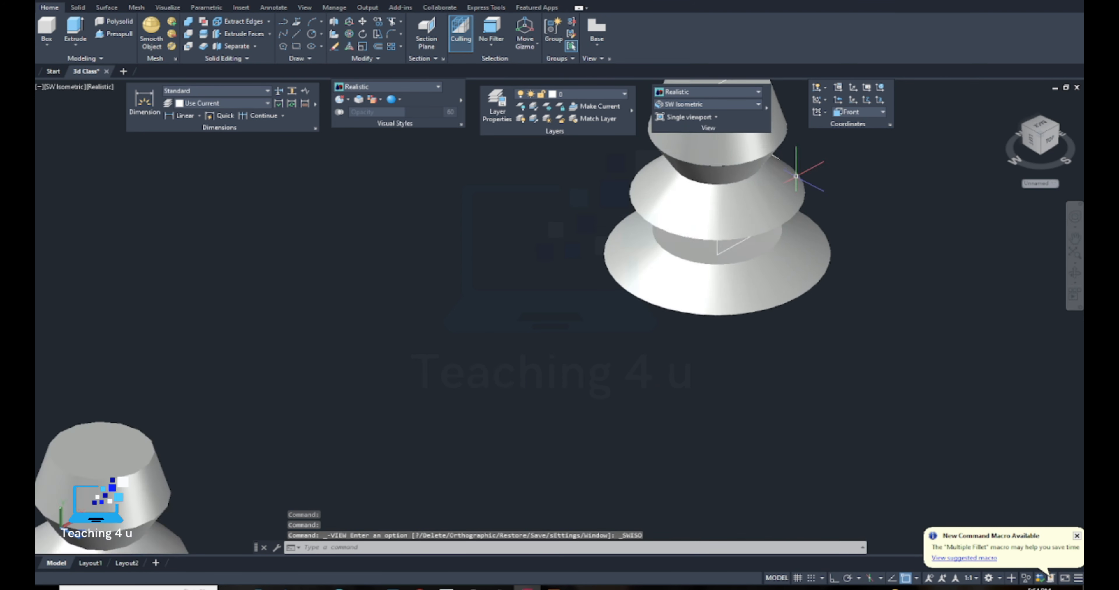
middle_drag(804, 174, 669, 269)
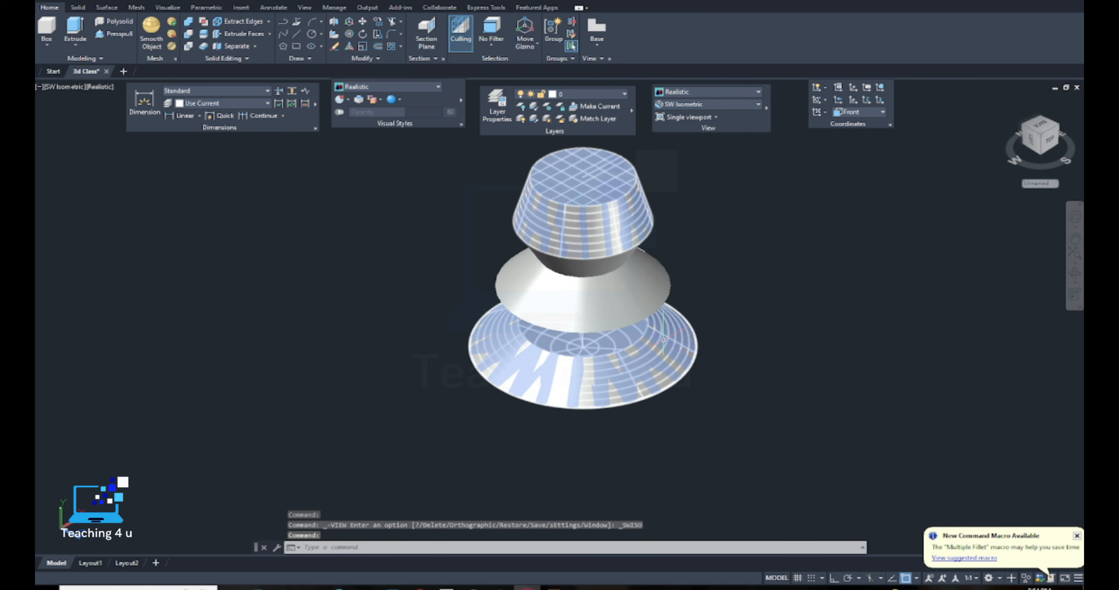
shift+middle_drag(664, 338, 563, 353)
scroll(577, 315, down, 6)
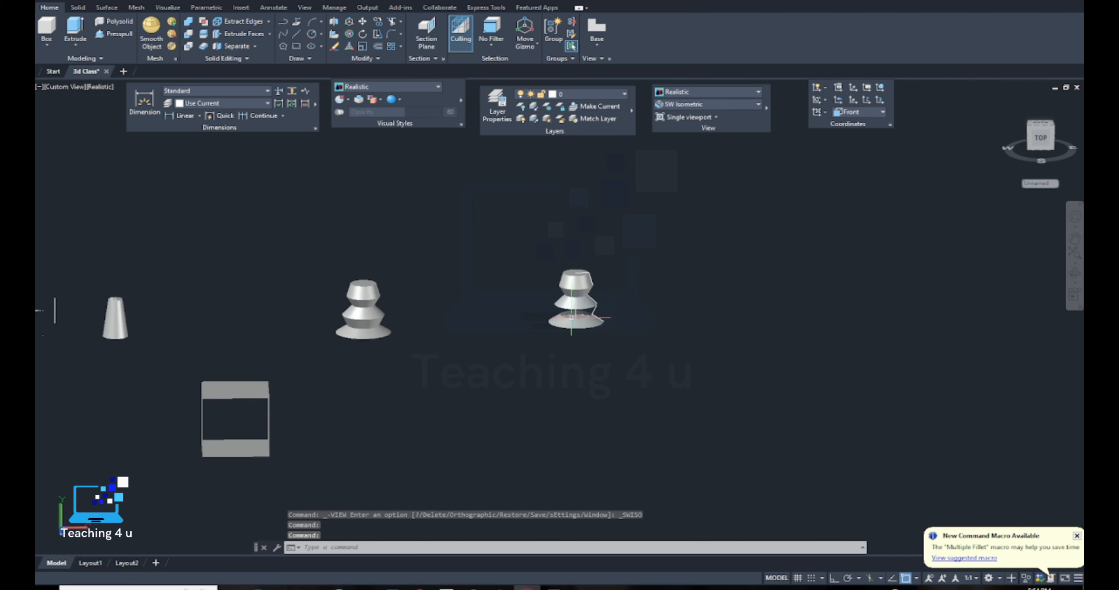
Select the original revolved solid and examine its shape from above
middle_drag(577, 315, 645, 281)
scroll(429, 274, up, 6)
click(447, 231)
scroll(448, 231, up, 7)
shift+middle_drag(448, 231, 477, 312)
scroll(500, 193, down, 6)
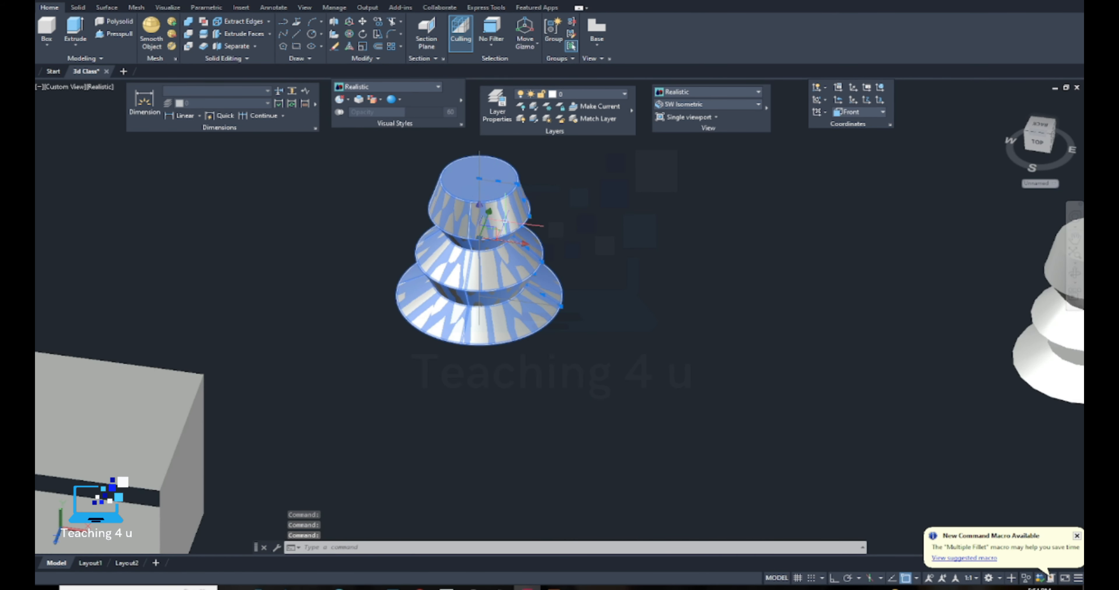
Examine the opening above the new model's base up close and from the side, with its middle surface selected
middle_drag(873, 360, 442, 320)
scroll(680, 219, up, 6)
shift+middle_drag(661, 293, 670, 271)
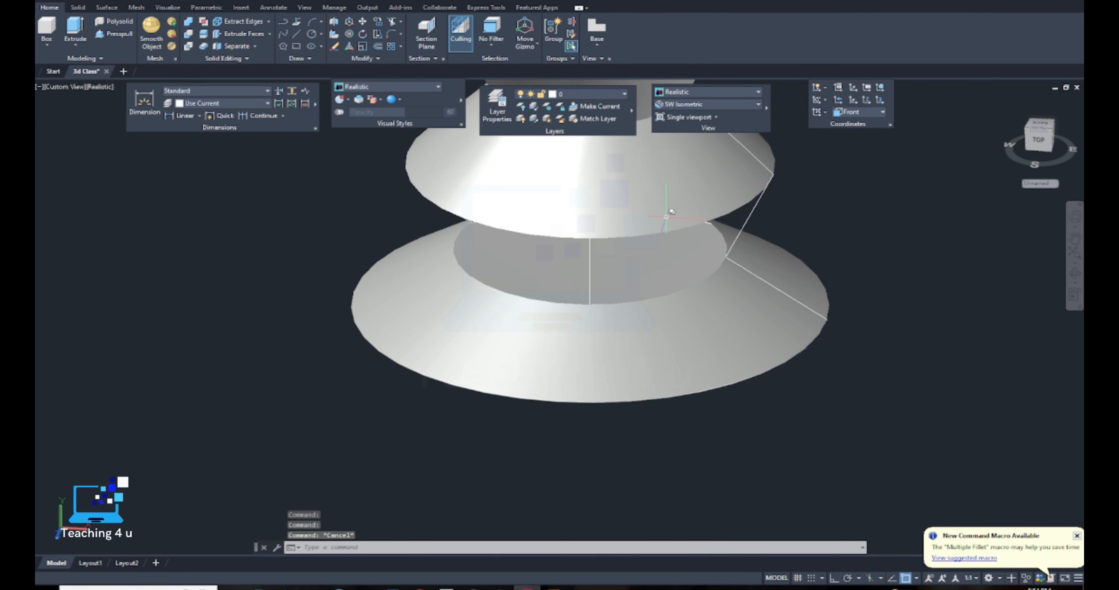
click(666, 217)
click(722, 256)
scroll(707, 251, down, 5)
mouse_move(707, 251)
shift+middle_down()
mouse_move(707, 264)
mouse_move(707, 249)
shift+middle_up()
scroll(699, 250, up, 5)
shift+middle_drag(695, 294, 719, 251)
scroll(738, 250, down, 6)
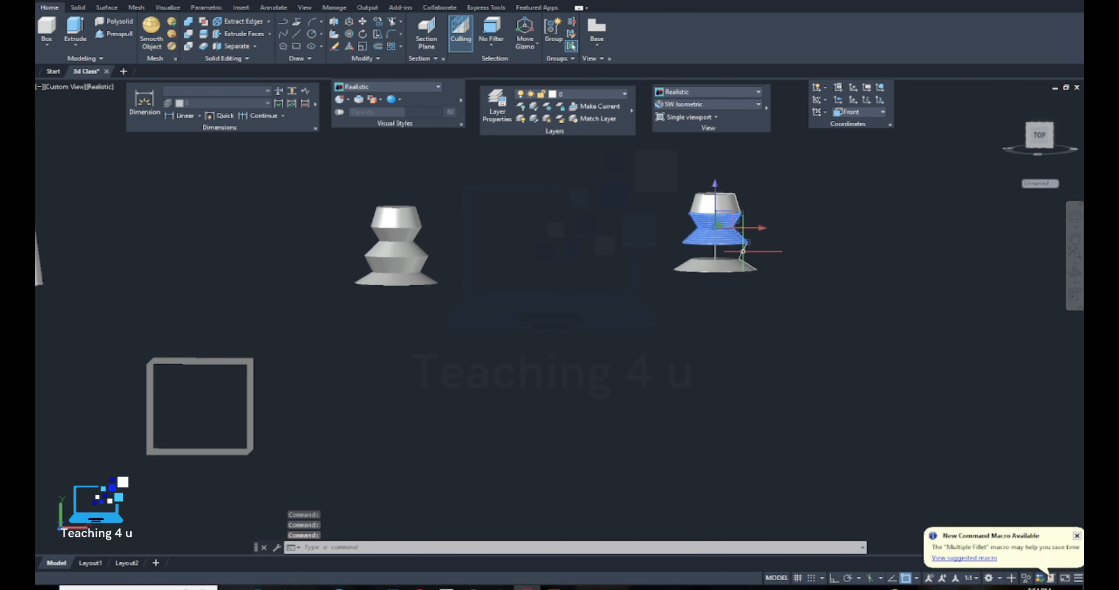
Set the view to Front and the visual style to 2D Wireframe, leaving room beside the gapped model
middle_drag(726, 150, 700, 200)
click(703, 105)
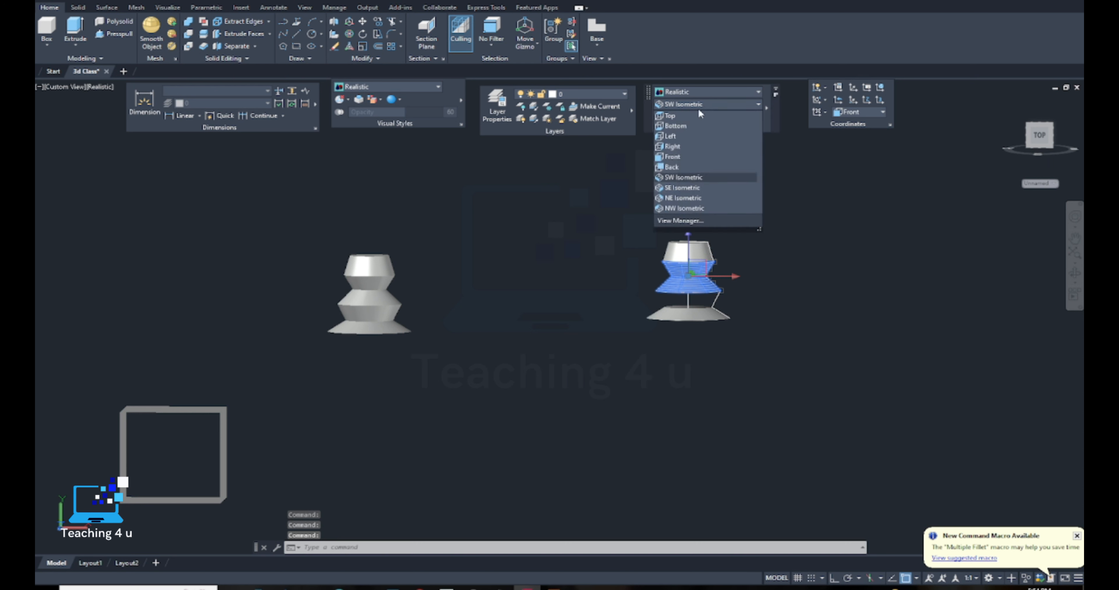
click(673, 157)
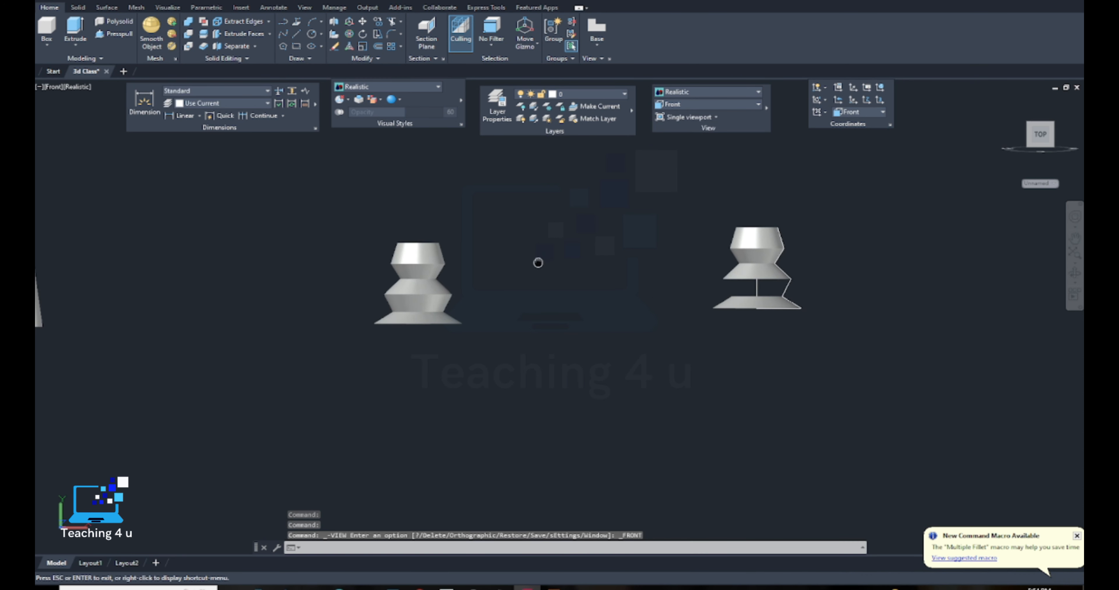
click(702, 94)
click(677, 118)
middle_drag(834, 238, 644, 239)
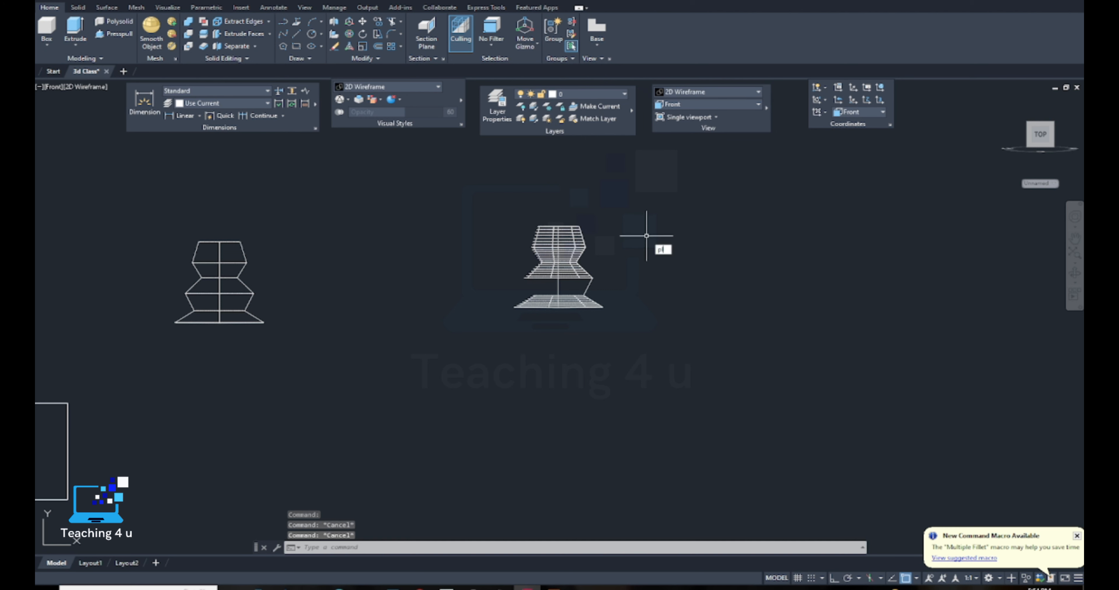
Start an orthogonal polyline profile beside the gapped model: a vertical side, a flat top, the first inward notch and a second arm
text(line)
key(Return)
click(722, 308)
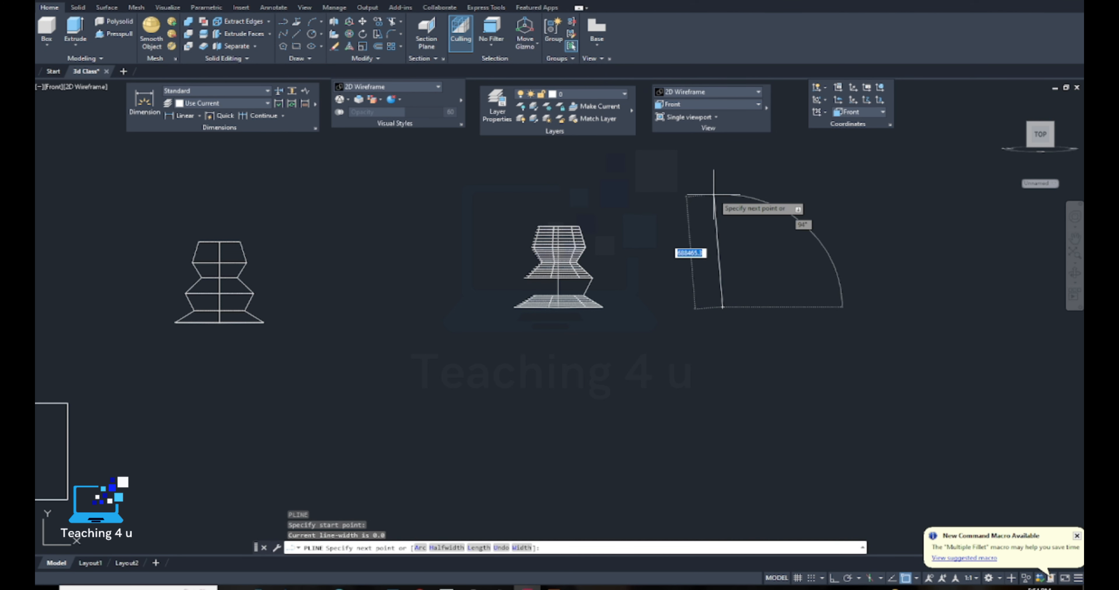
click(721, 195)
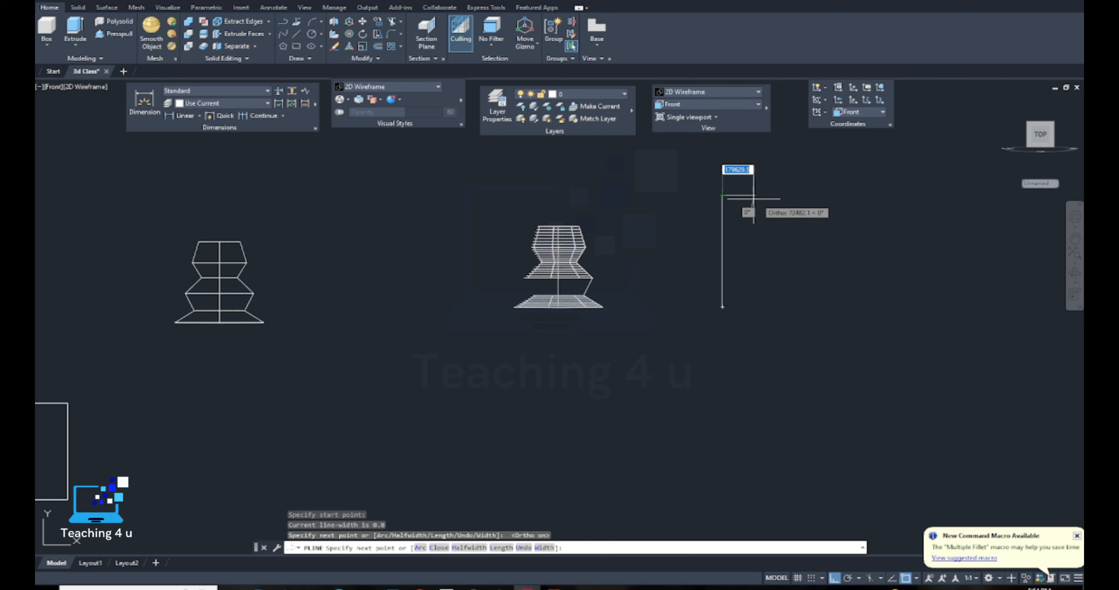
click(804, 196)
click(803, 217)
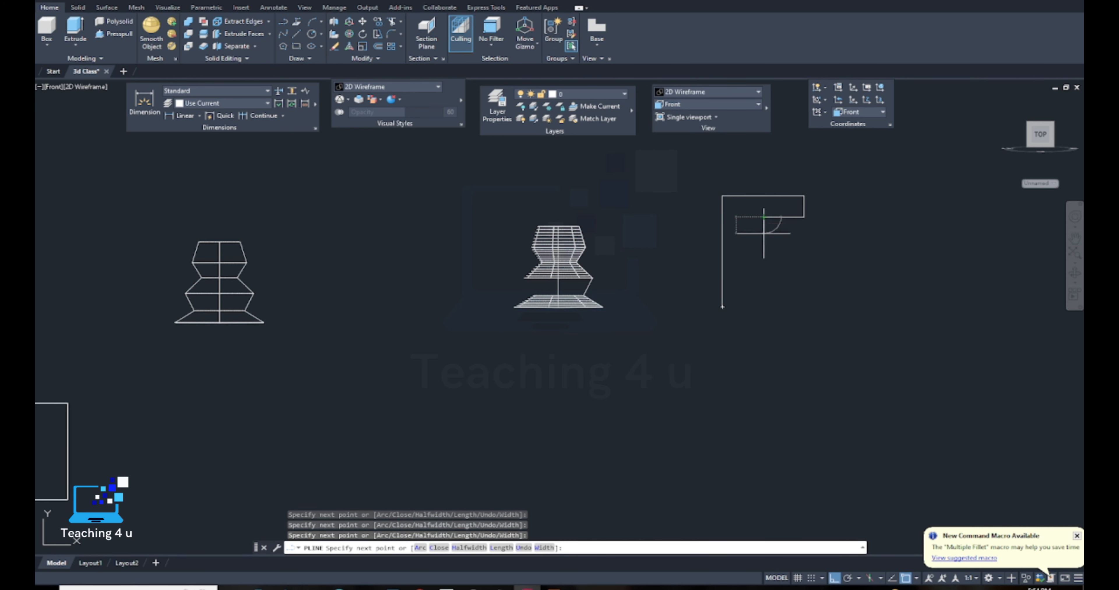
click(763, 234)
click(801, 234)
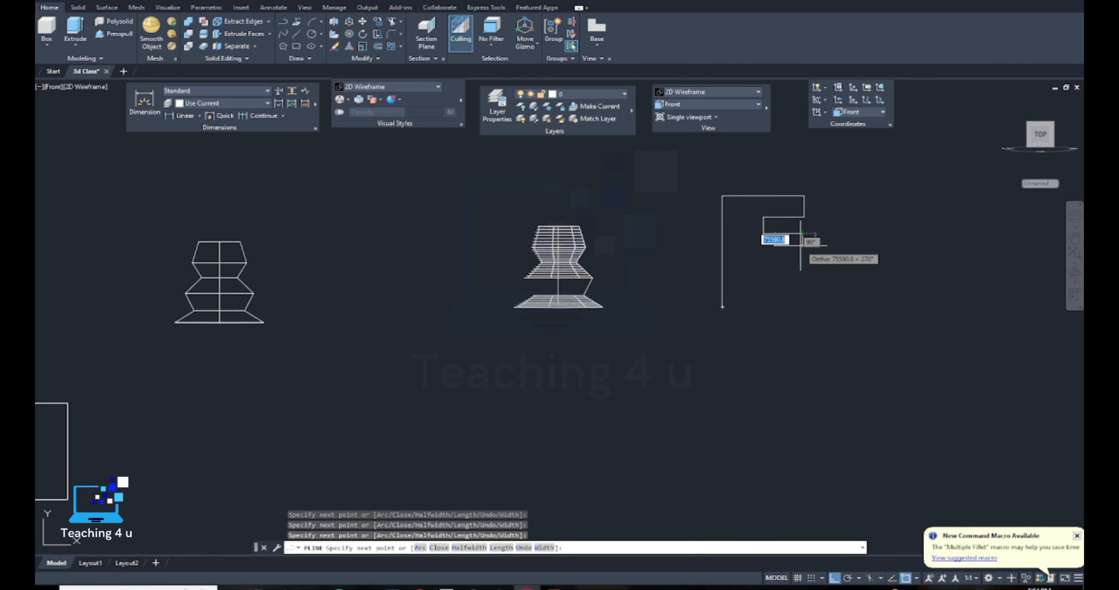
click(803, 245)
Continue the stepped polyline downward with two more notches and a wide arm, finishing with a short vertical line at the outer base end
click(739, 261)
click(831, 266)
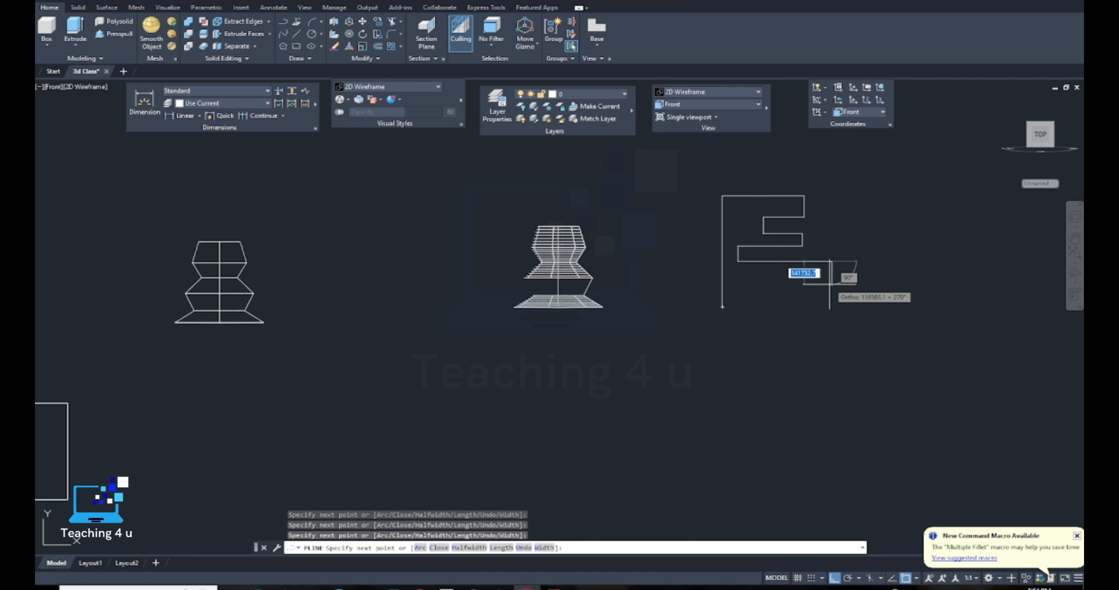
click(831, 288)
click(749, 278)
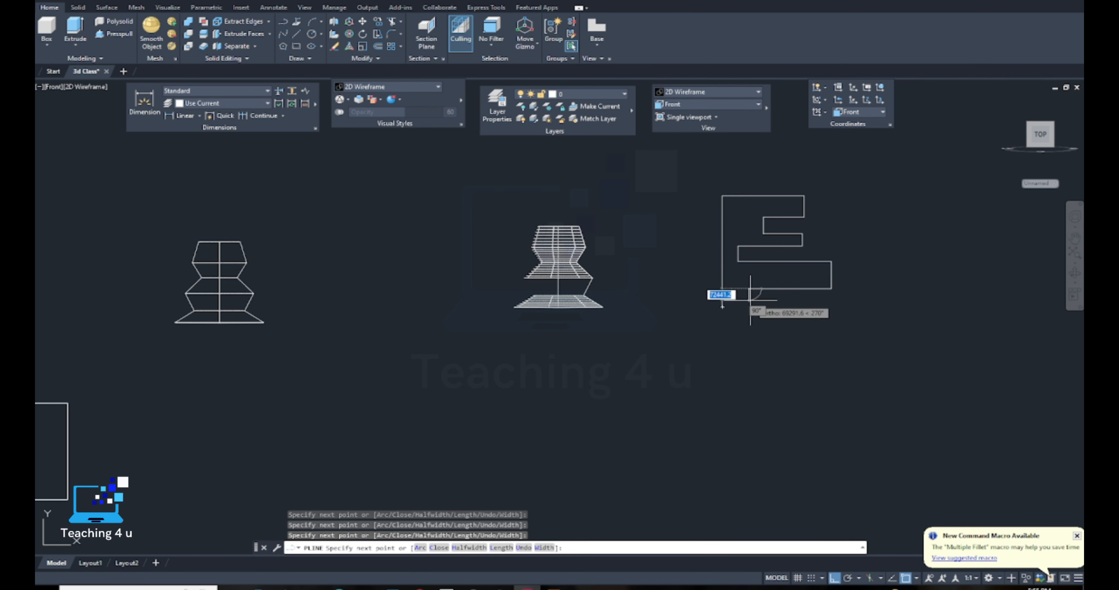
click(836, 306)
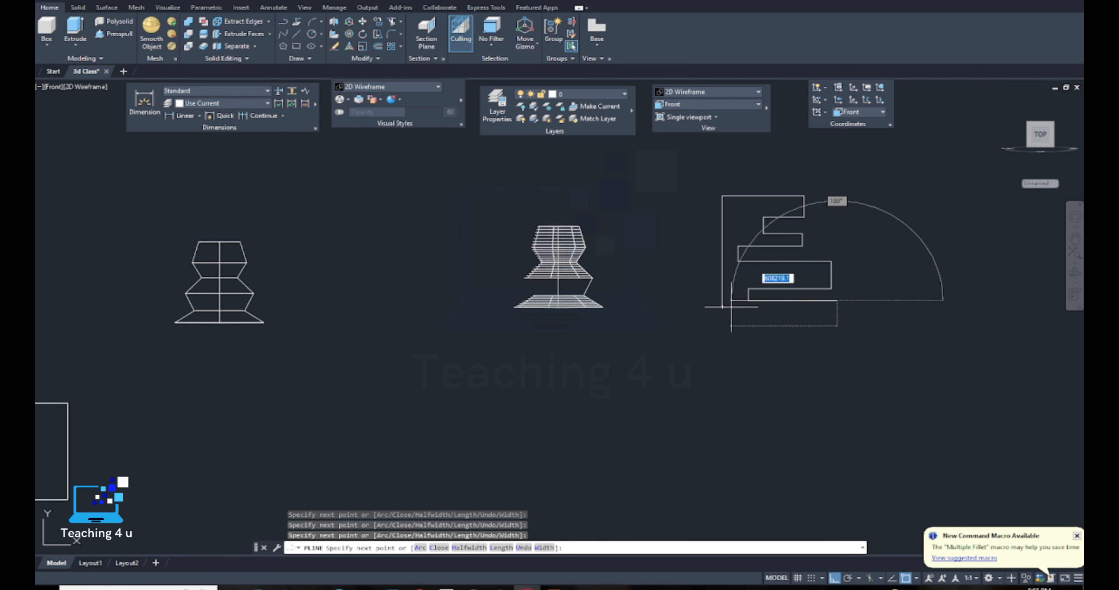
click(836, 313)
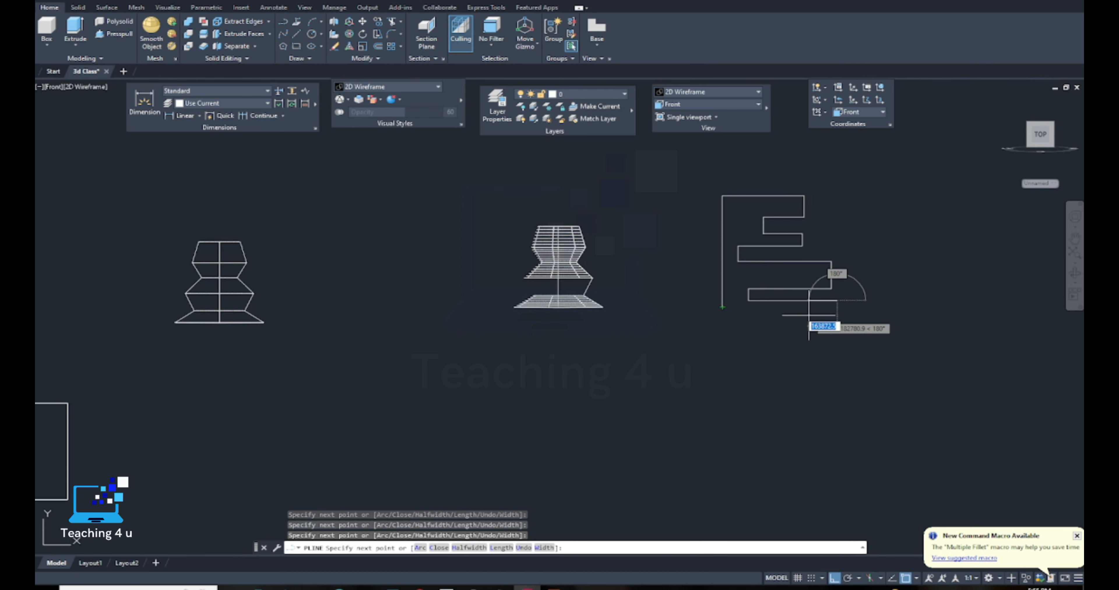
scroll(824, 312, up, 6)
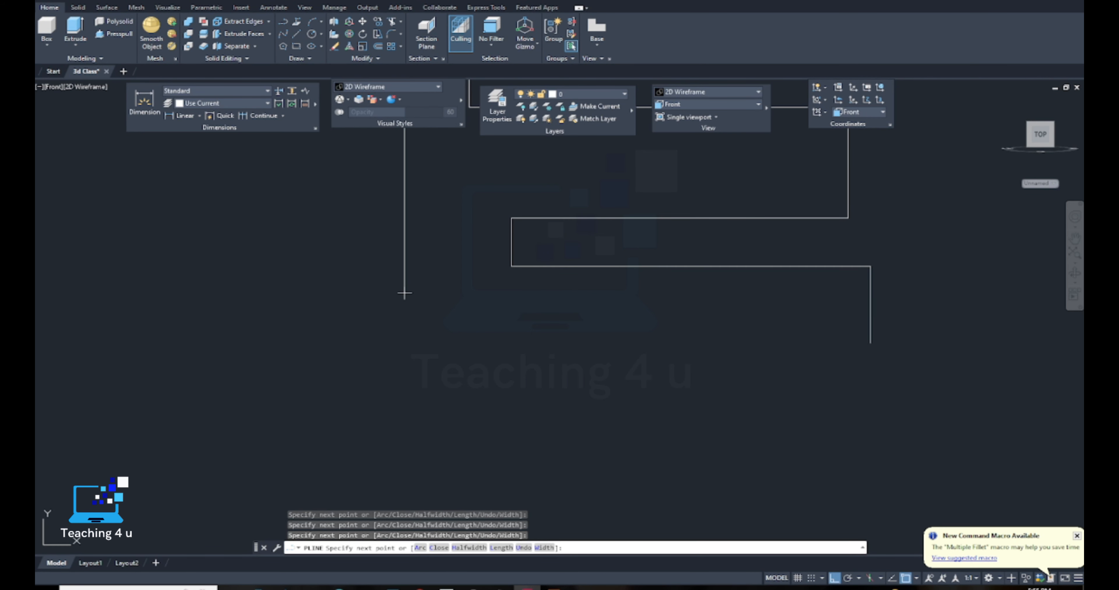
click(828, 343)
key(Return)
Draw a horizontal polyline from the lower end of the profile's long vertical side to the short vertical line at the base
key(Return)
click(404, 293)
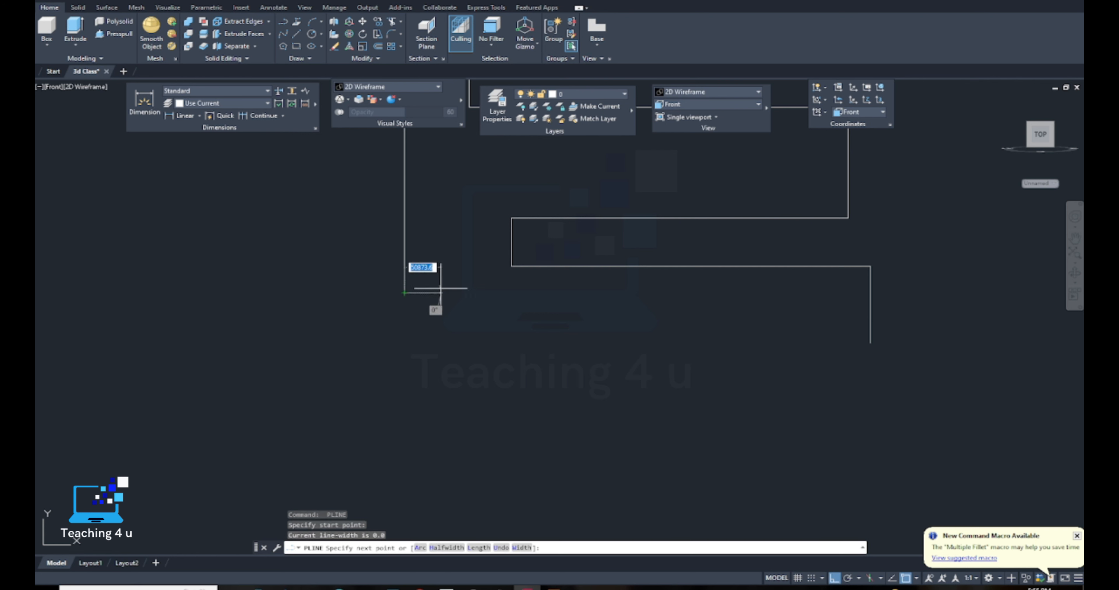
click(870, 294)
key(Escape)
Trim the part of the short vertical line that extends below the profile's base line
middle_drag(874, 324, 829, 319)
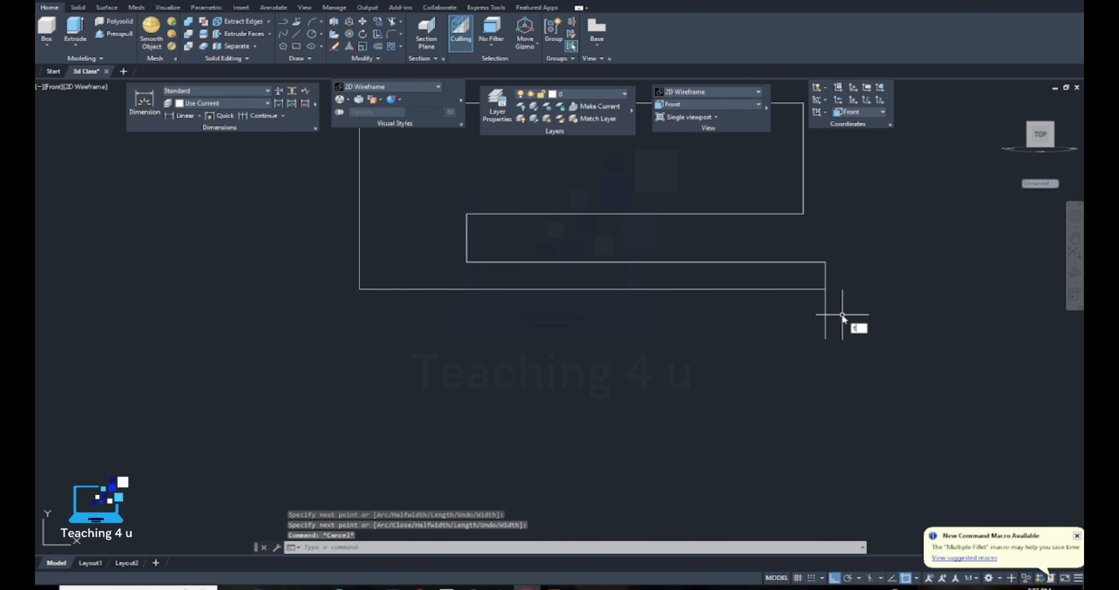
key(Return)
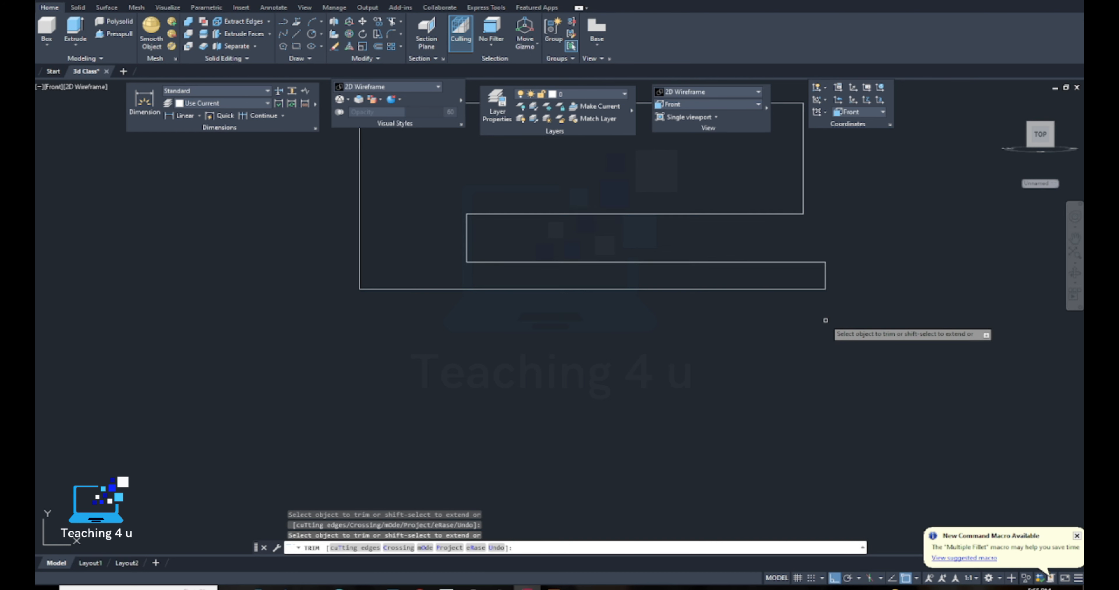
key(Escape)
scroll(838, 304, down, 5)
key(Escape)
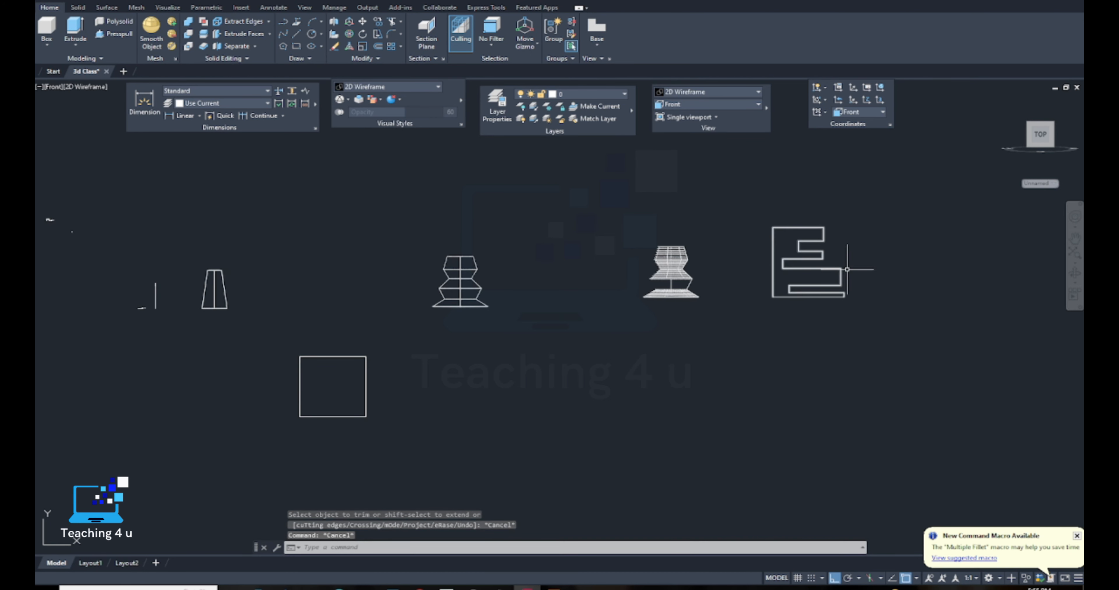
Select the stepped profile to check whether its base line belongs to the same polyline
click(771, 261)
scroll(799, 302, up, 6)
click(801, 278)
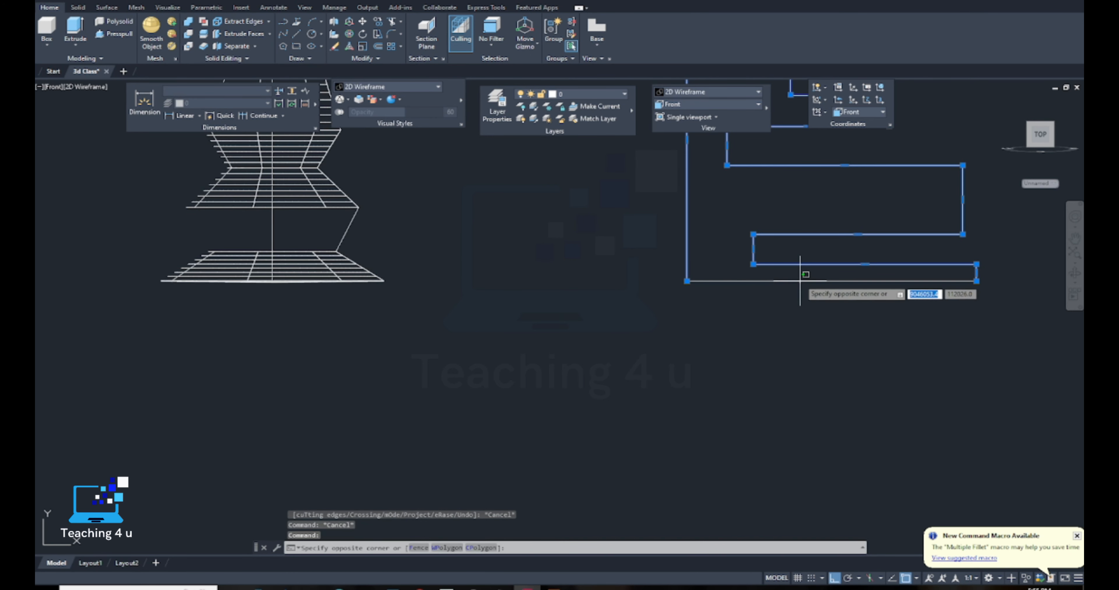
click(800, 280)
key(Escape)
key(Escape)
Join the stepped outline and its base line into one polyline and check the result by selecting it
middle_drag(815, 297, 746, 336)
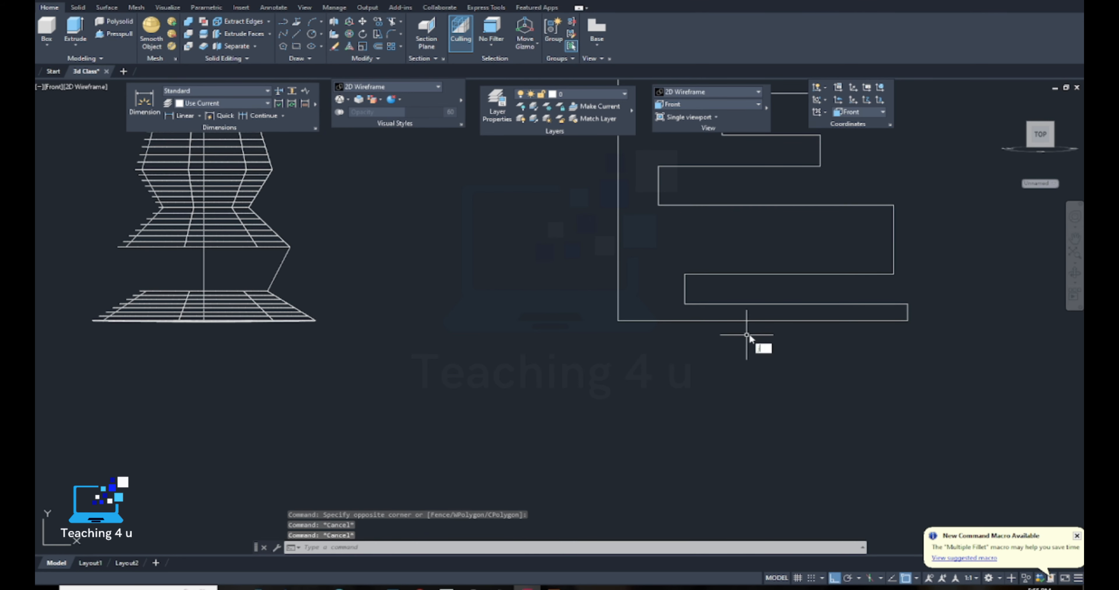
key(Return)
scroll(746, 334, down, 5)
click(806, 234)
click(686, 392)
key(Return)
scroll(744, 330, up, 5)
click(745, 331)
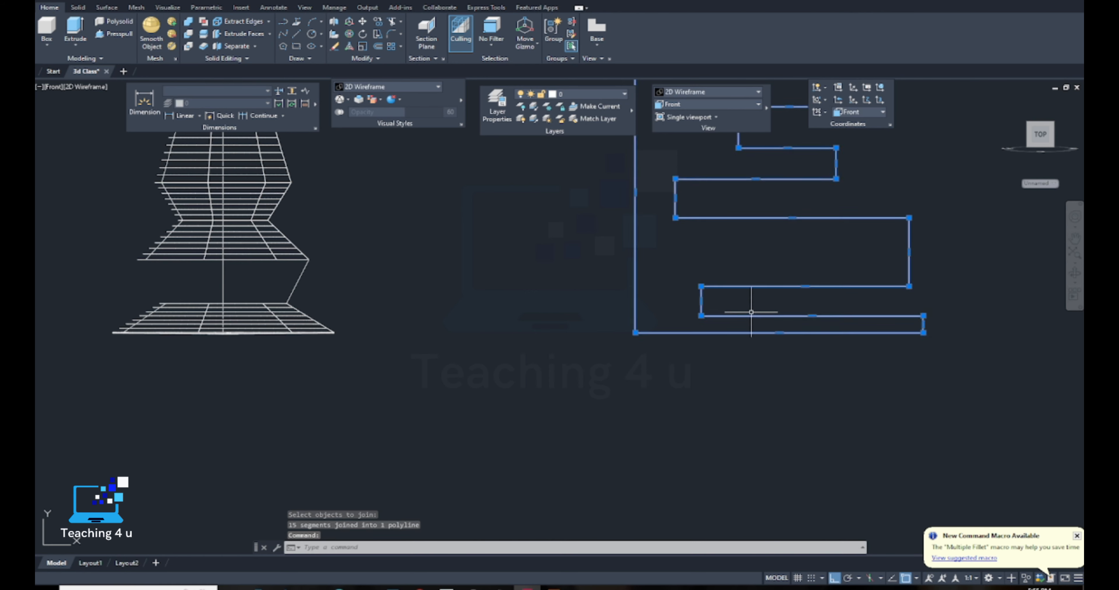
scroll(744, 316, down, 3)
key(Escape)
Try a fillet of radius 1000 on the lower outer corner of the profile's top arm
scroll(729, 253, up, 5)
middle_drag(728, 253, 725, 240)
text(f)
key(Return)
text(r)
key(Return)
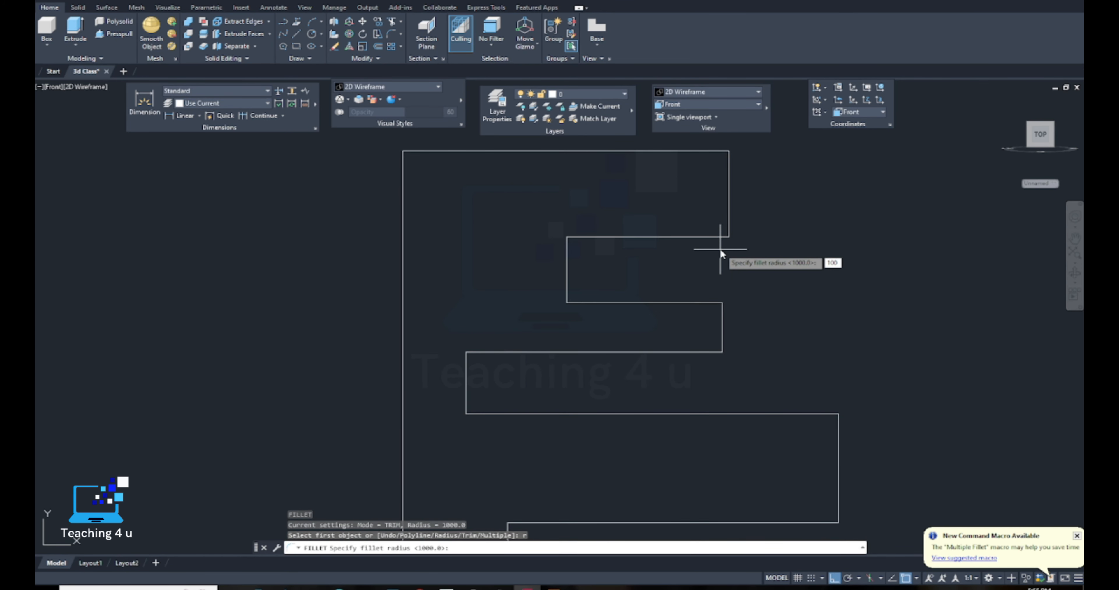
text(1000)
key(Return)
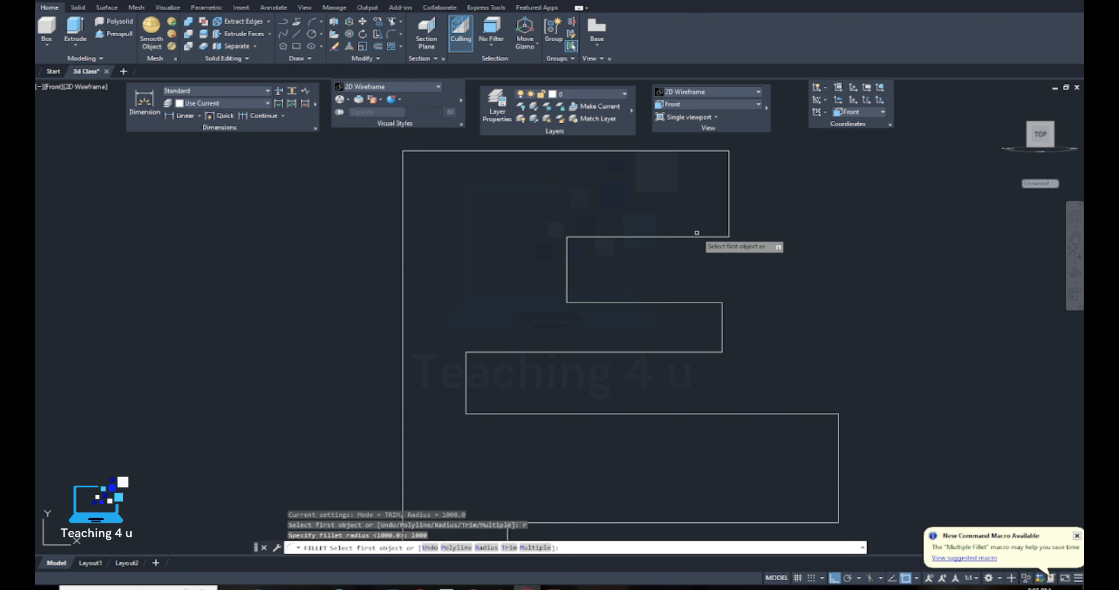
click(695, 236)
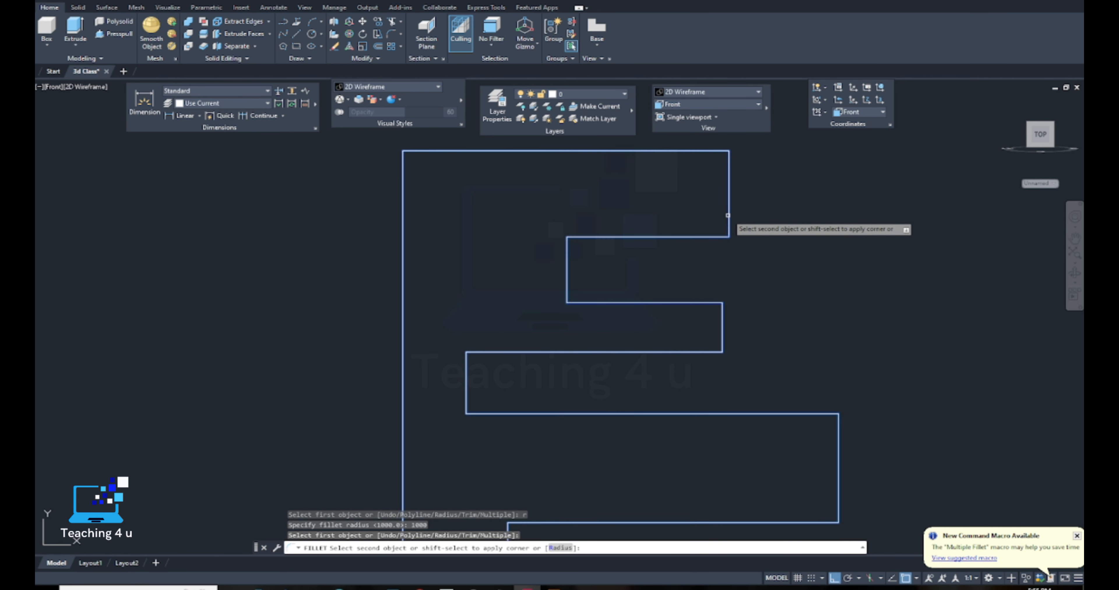
click(728, 215)
Inspect the filleted corner of the top arm up close and undo the fillet
scroll(729, 237, up, 6)
scroll(716, 298, down, 7)
key(ctrl+z)
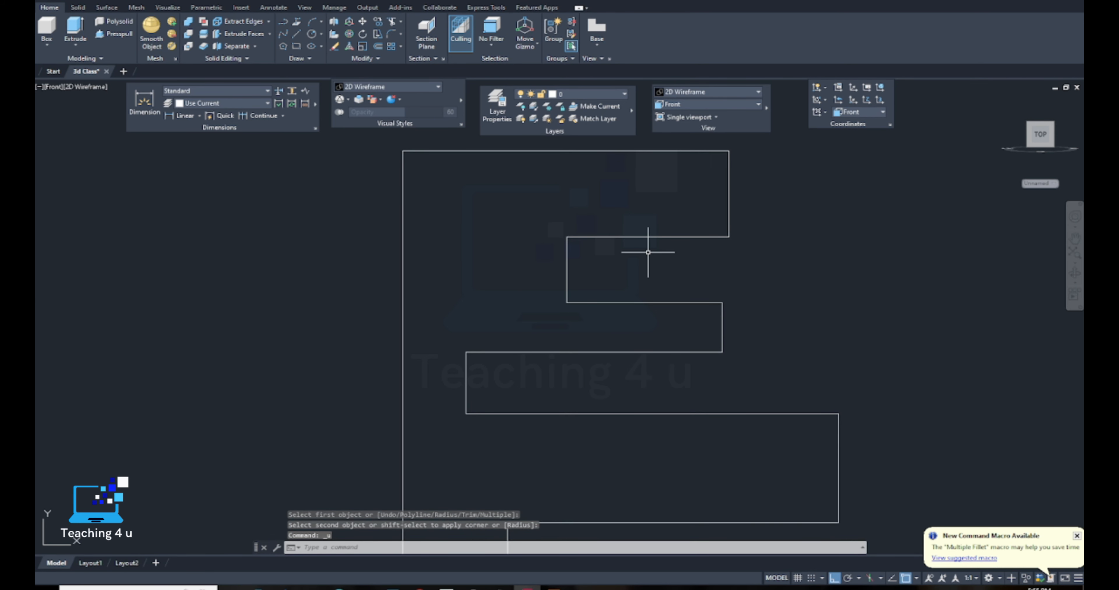
Fillet the two inner corners of the profile's uppermost notch with a radius of 3000
text(f)
key(Return)
text(r)
key(Return)
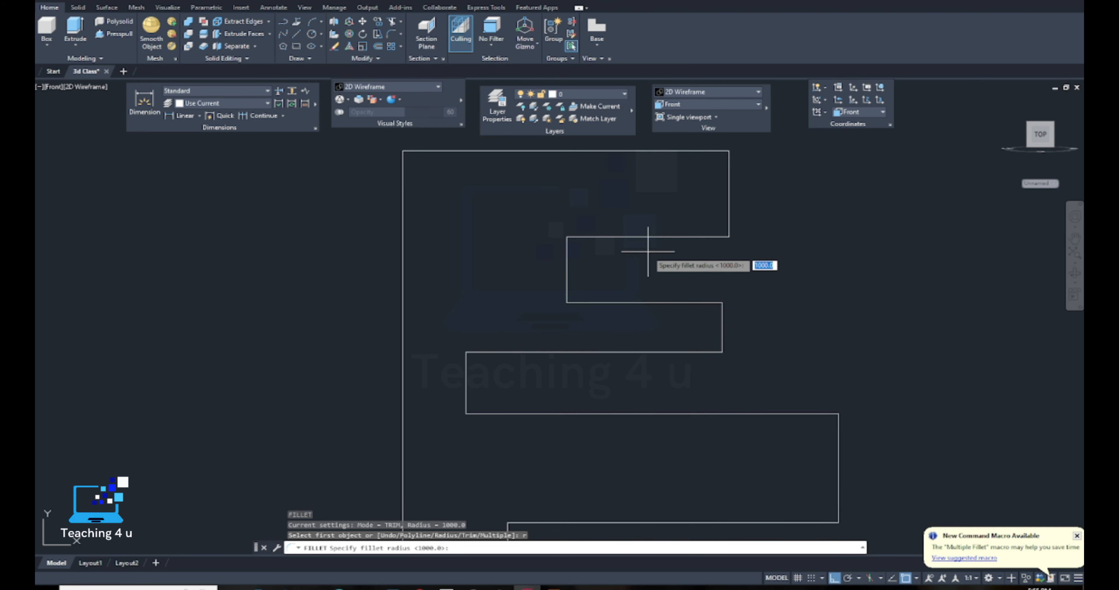
key(Return)
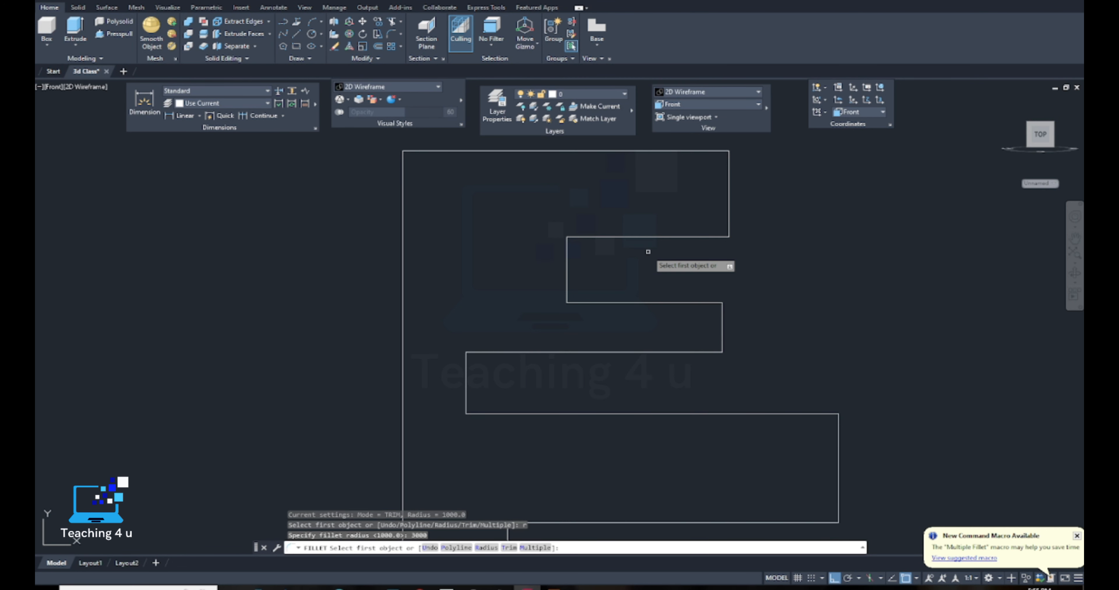
click(585, 238)
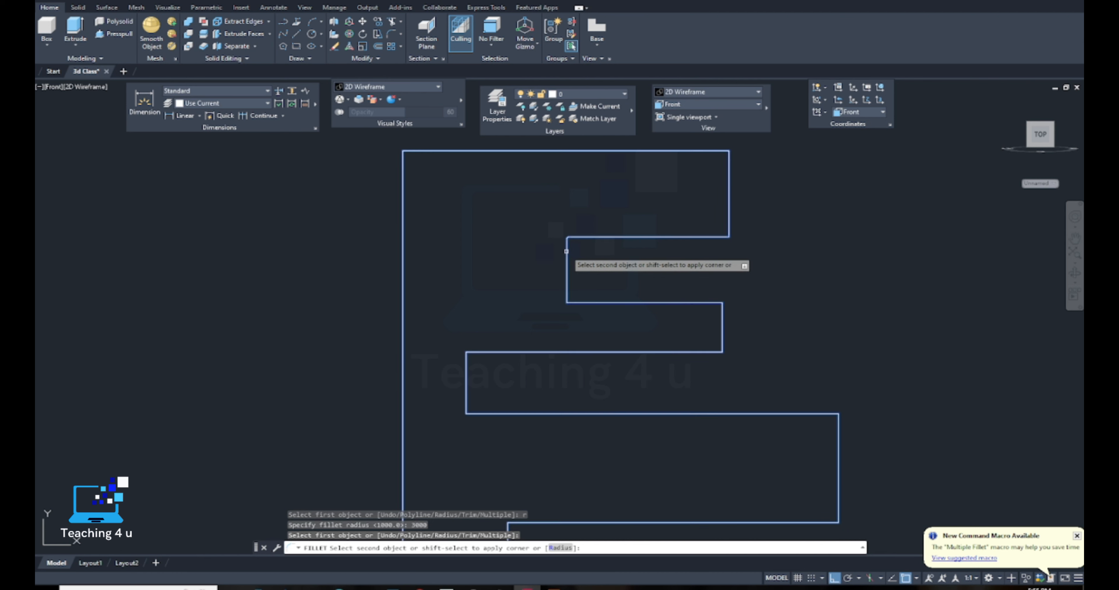
click(568, 250)
key(Return)
click(567, 290)
click(579, 303)
key(Return)
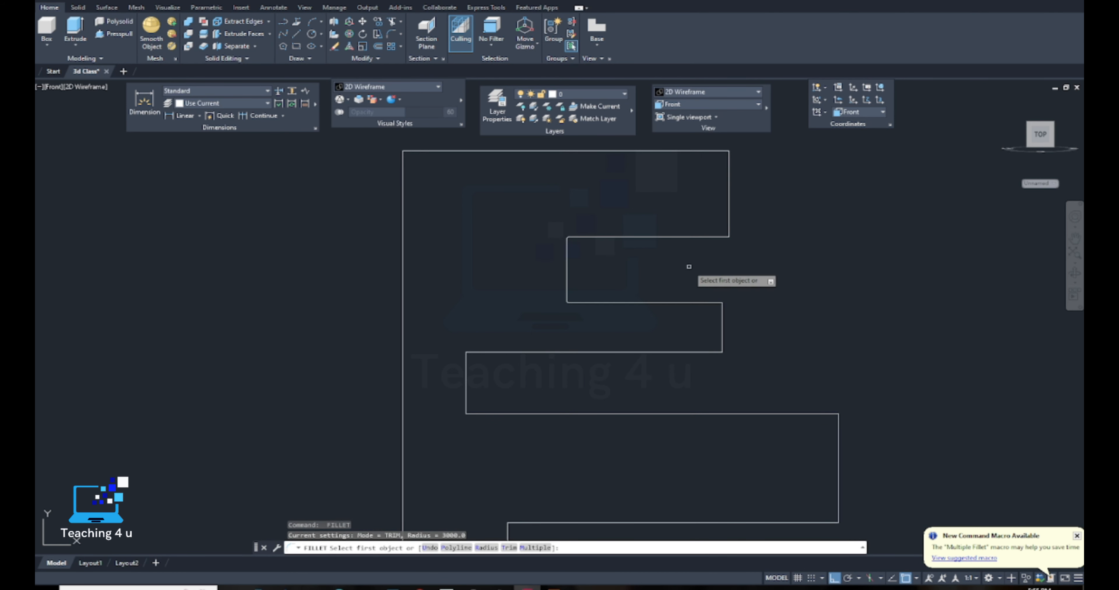
key(Escape)
Fillet the upper outer corner of the profile's second arm with a radius of 5000
key(Return)
text(r)
key(Return)
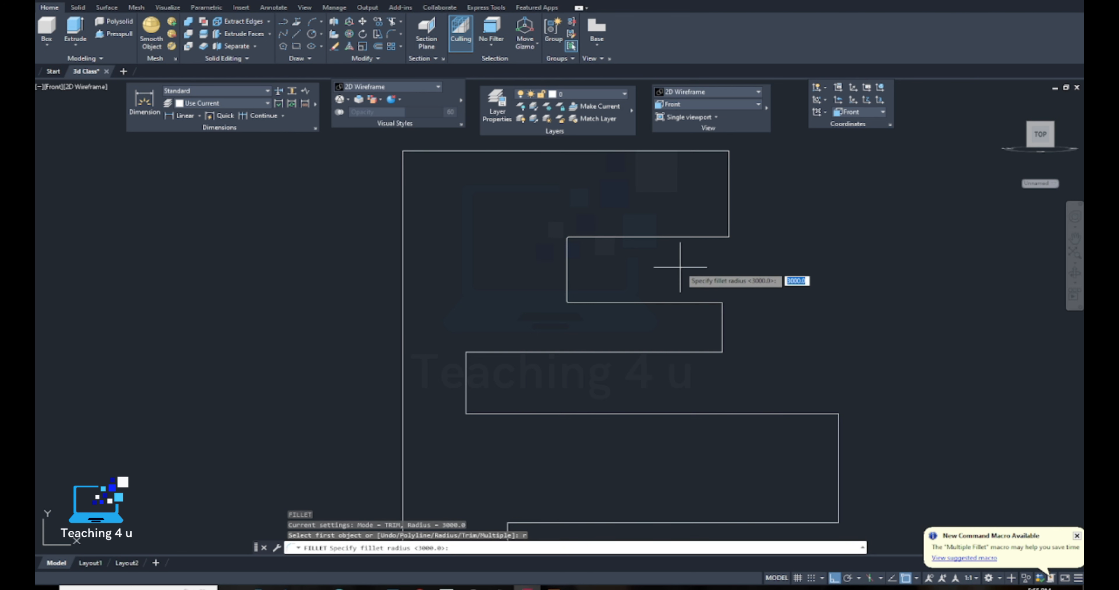
key(Return)
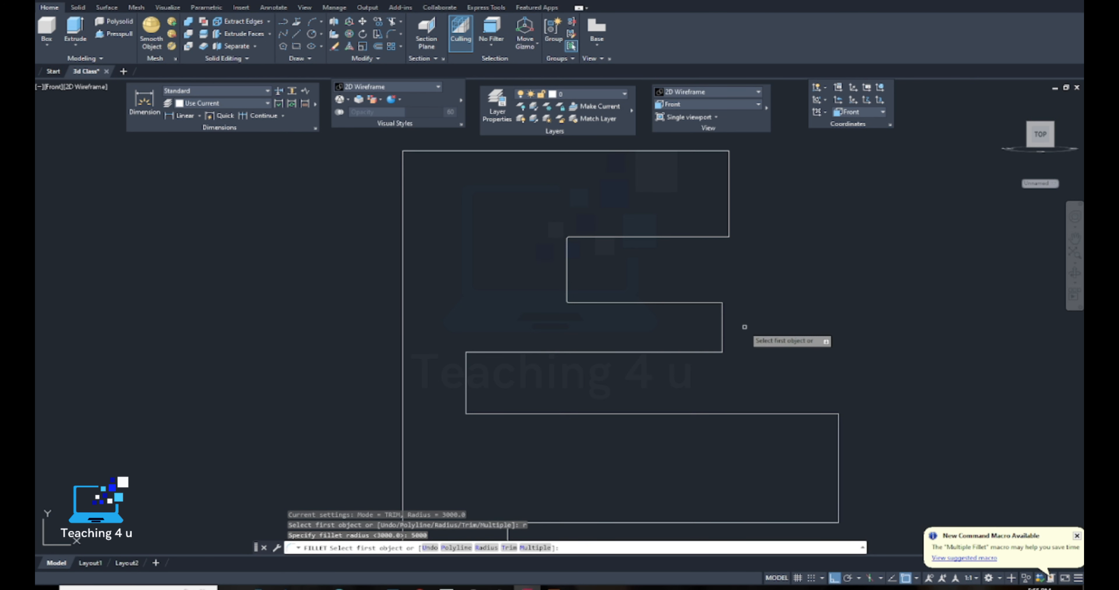
click(702, 302)
click(724, 317)
click(722, 316)
Try to fillet the lower outer corner of the second arm with the same 5000 radius
key(Return)
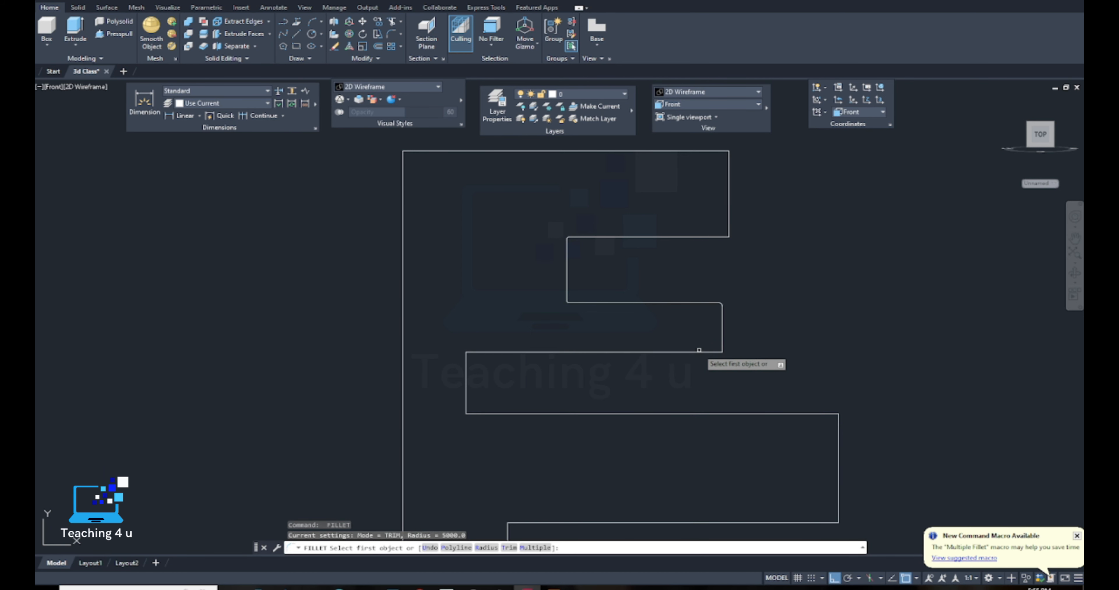
click(713, 348)
click(723, 341)
middle_drag(611, 361, 652, 310)
click(580, 336)
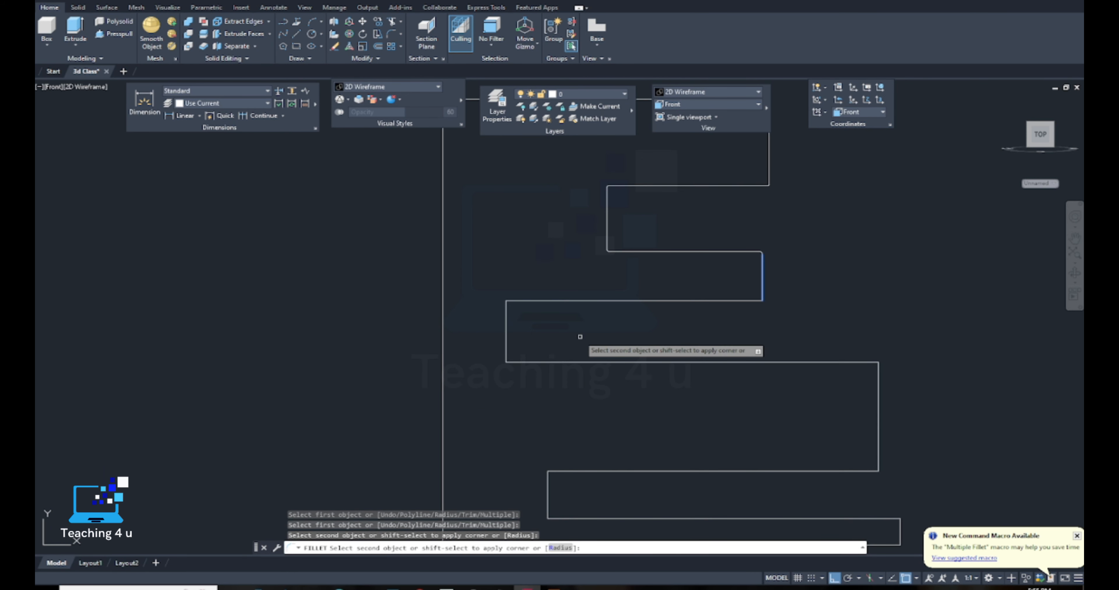
key(Escape)
key(Escape)
key(Escape)
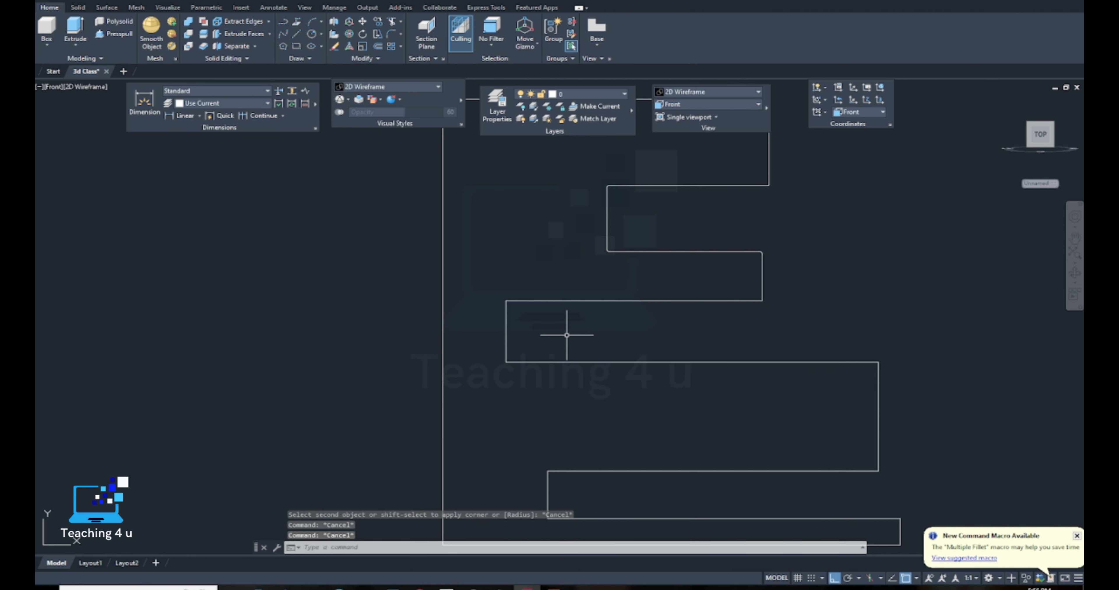
Fillet both inner corners of the profile's middle notch with a radius of 20000
key(Return)
text(r)
key(Return)
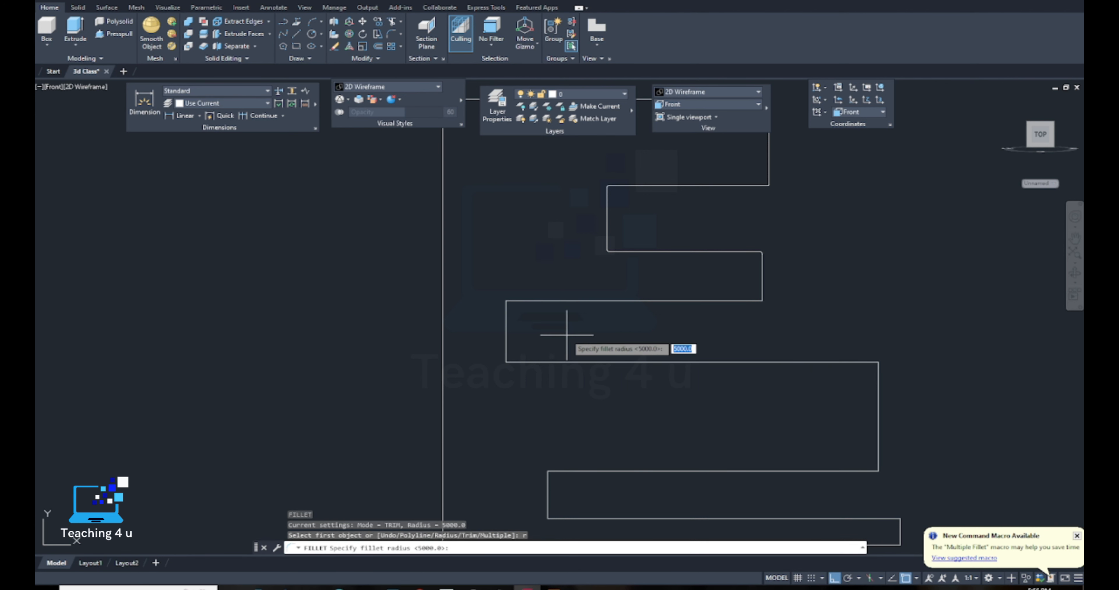
text(20000)
key(Return)
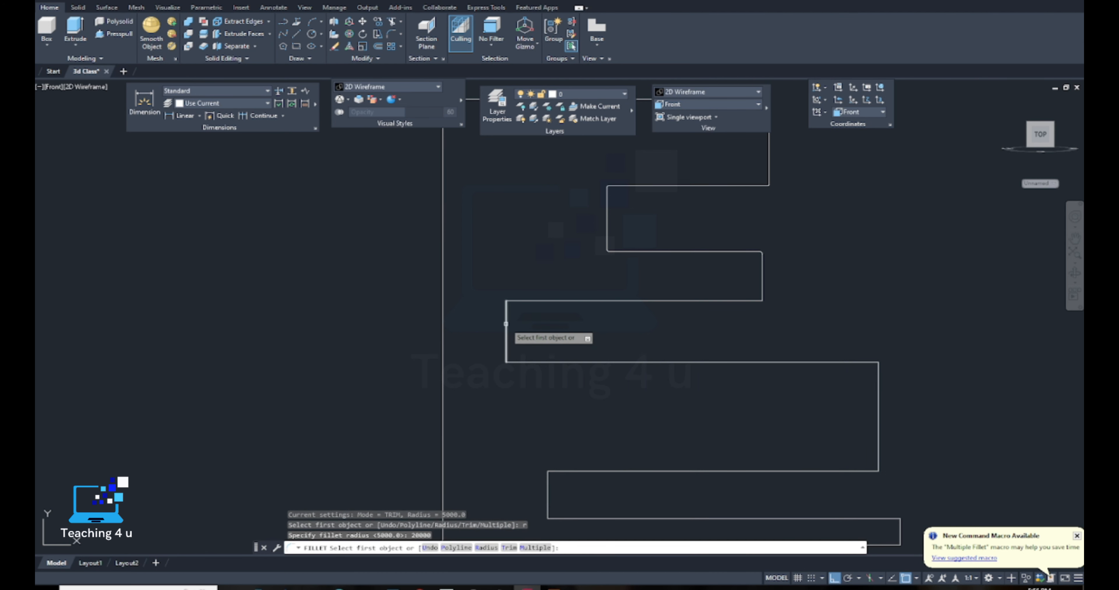
key(Return)
key(Return)
click(507, 340)
click(509, 362)
Fillet the upper and lower outer corners of the wide third arm with the 20000 radius
middle_drag(804, 395, 774, 304)
key(Return)
click(792, 270)
click(848, 287)
key(Return)
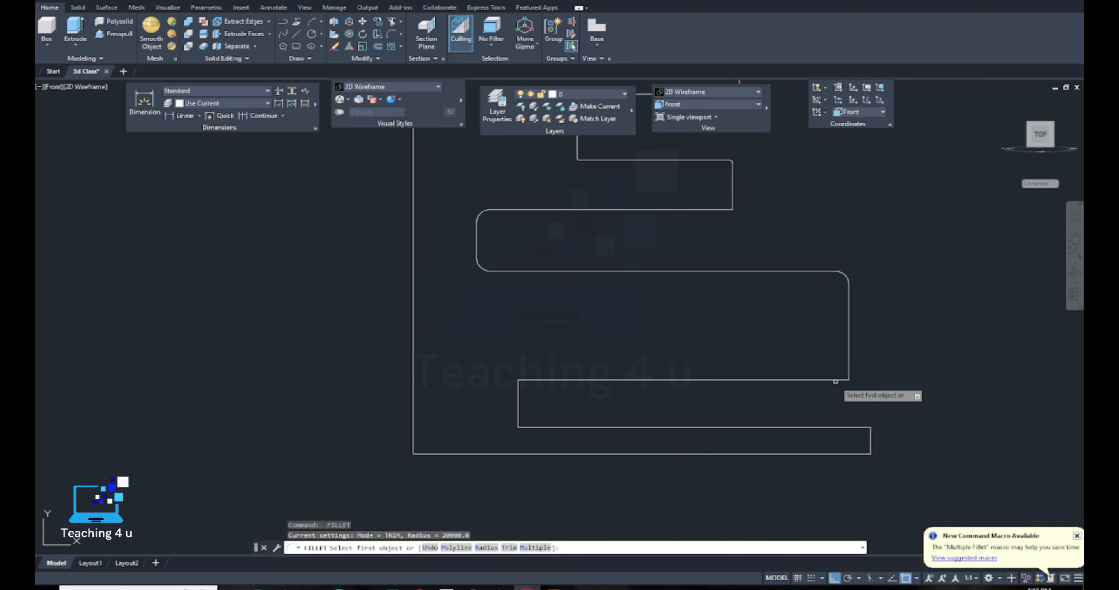
click(835, 381)
click(847, 366)
Fillet both inner corners of the lowest notch, just above the base, with the 20000 radius
key(Return)
click(519, 393)
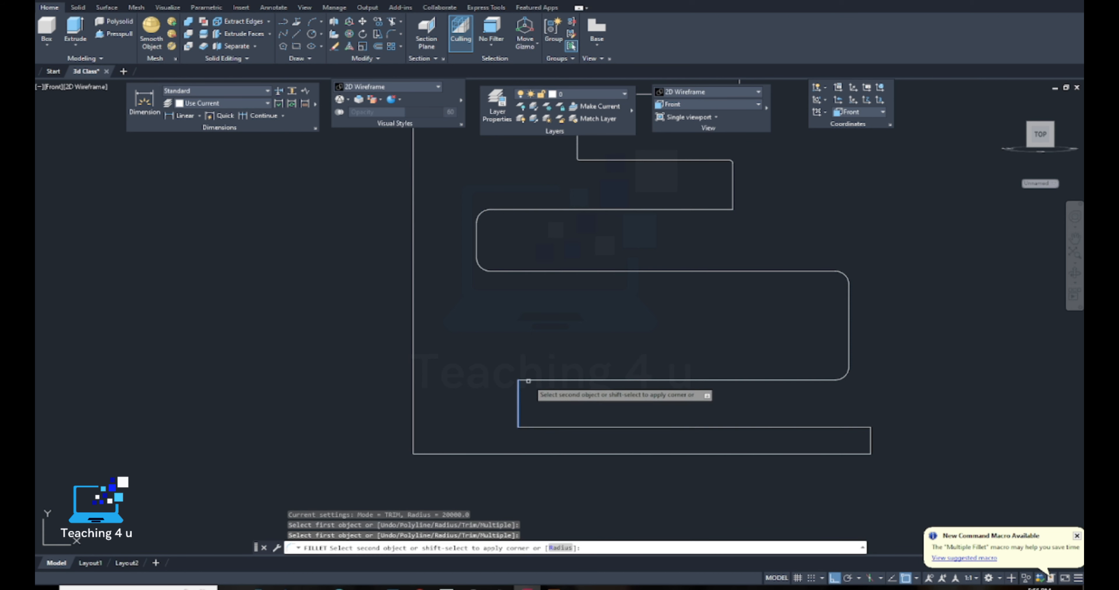
click(525, 382)
key(Return)
click(684, 427)
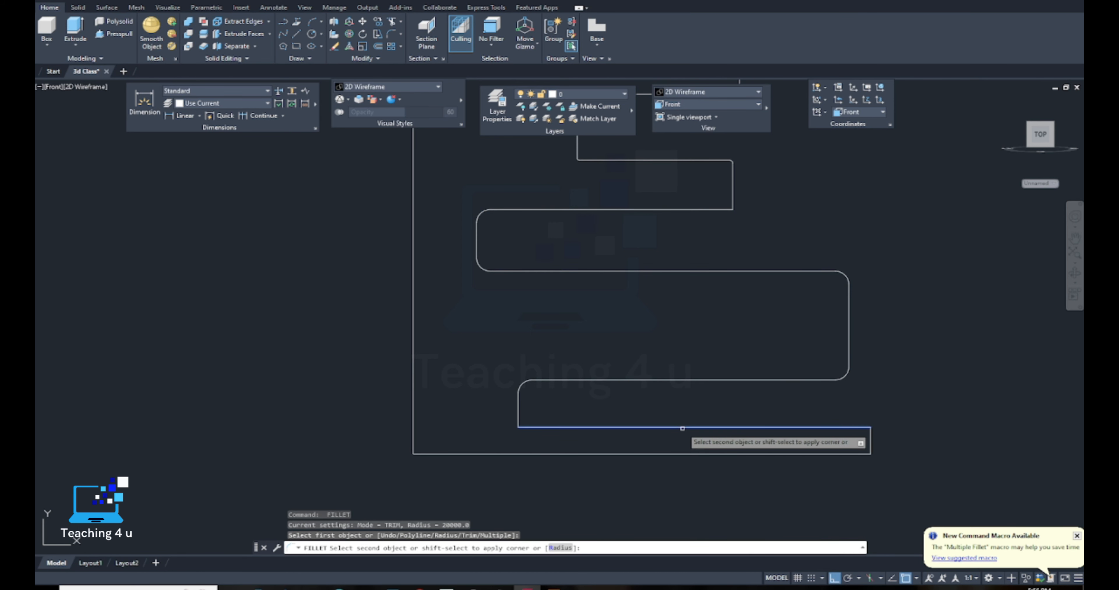
click(517, 410)
Fillet the upper and lower outer corners of the profile's base with the 20000 radius
key(Return)
click(813, 425)
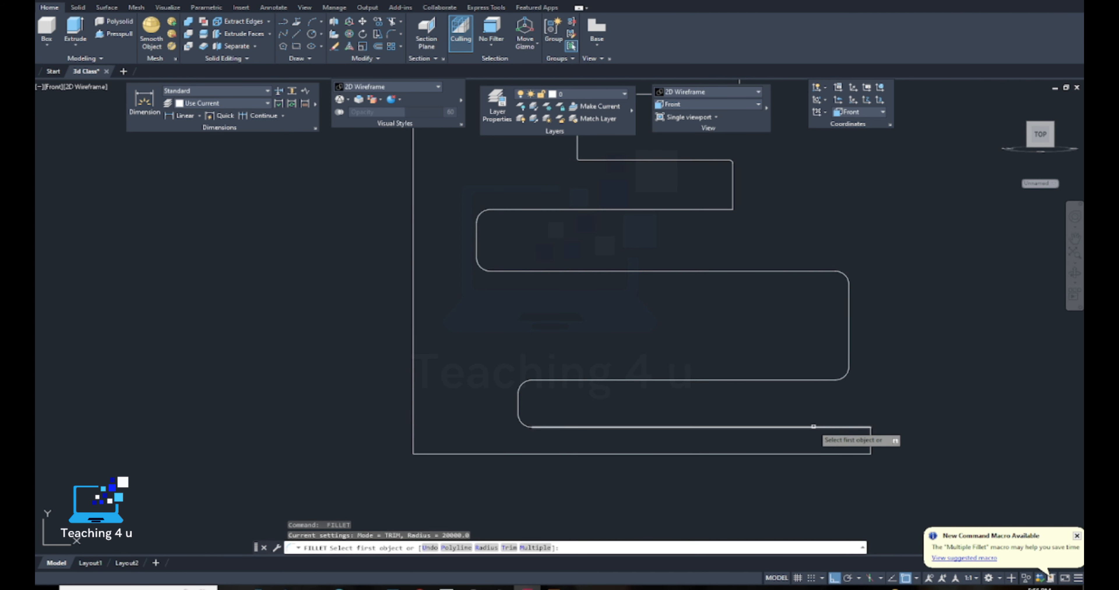
click(868, 443)
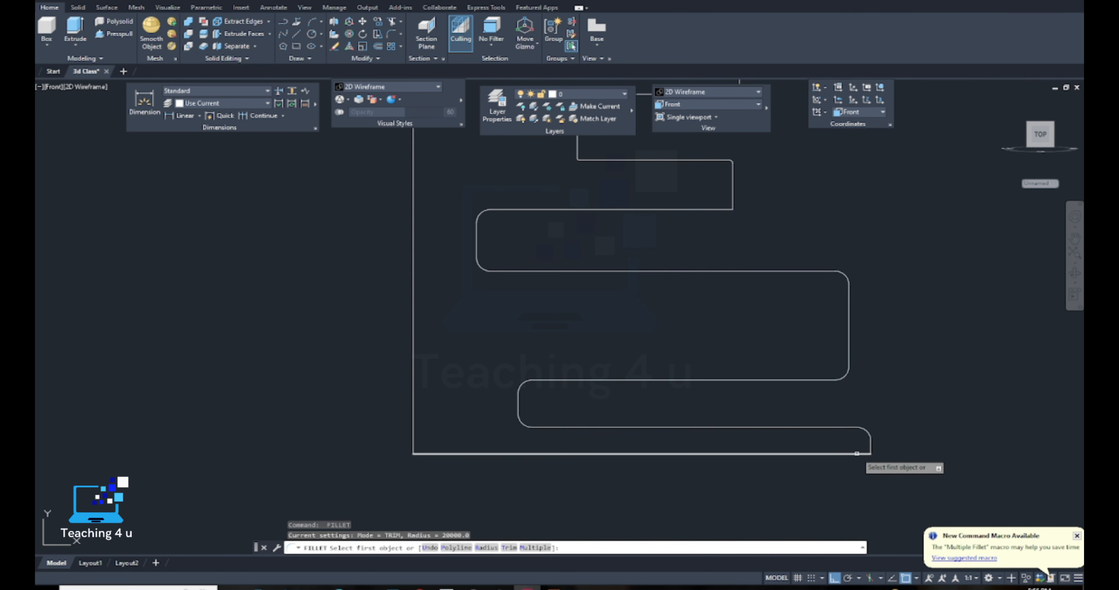
scroll(849, 428, down, 6)
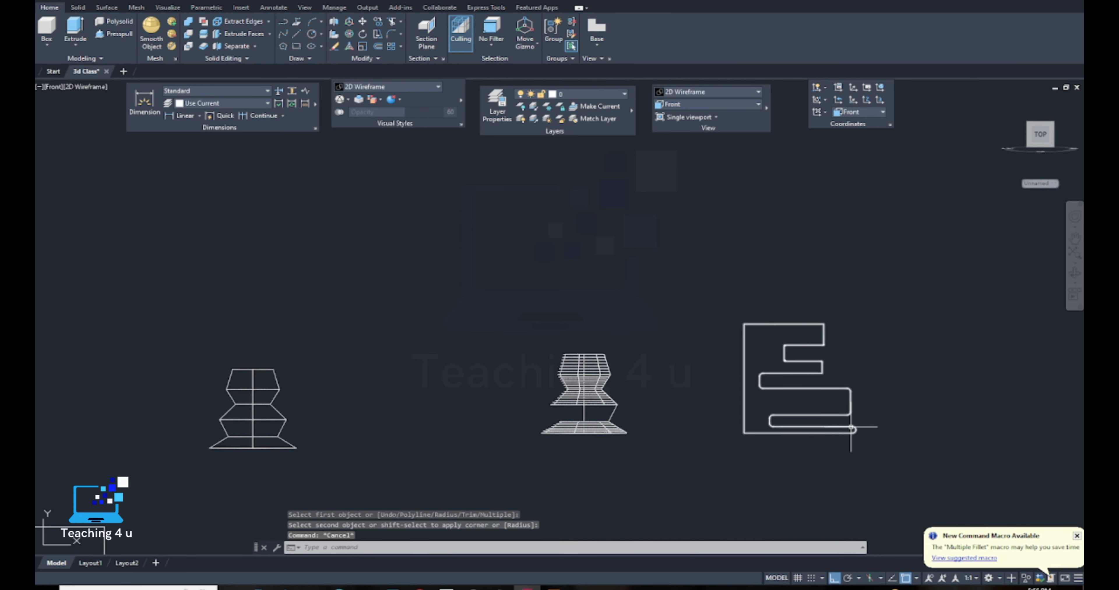
key(Escape)
Move the filleted profile farther to the right, clear of the existing revolved solids
text(m)
key(Return)
click(841, 387)
scroll(850, 385, down, 6)
key(Return)
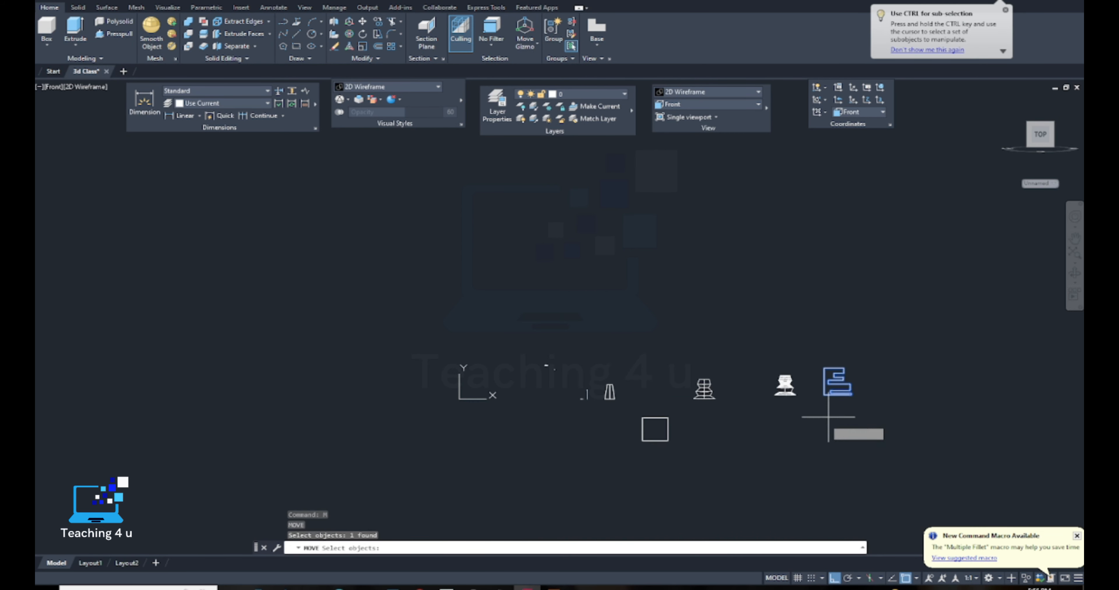
click(812, 426)
click(973, 402)
middle_drag(975, 403, 650, 379)
scroll(670, 359, up, 5)
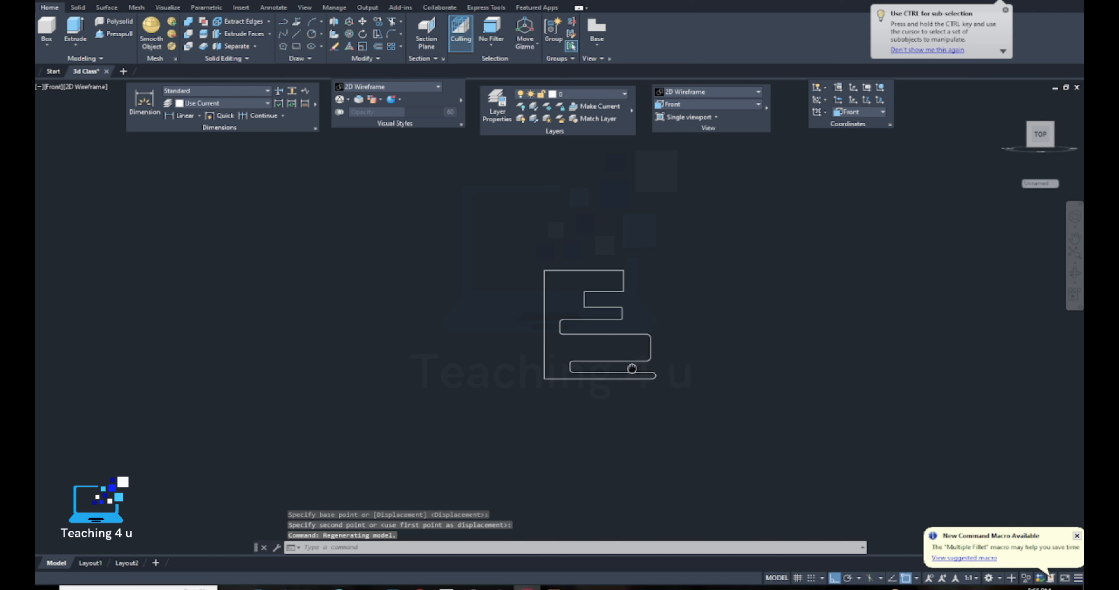
click(640, 331)
key(Escape)
key(Escape)
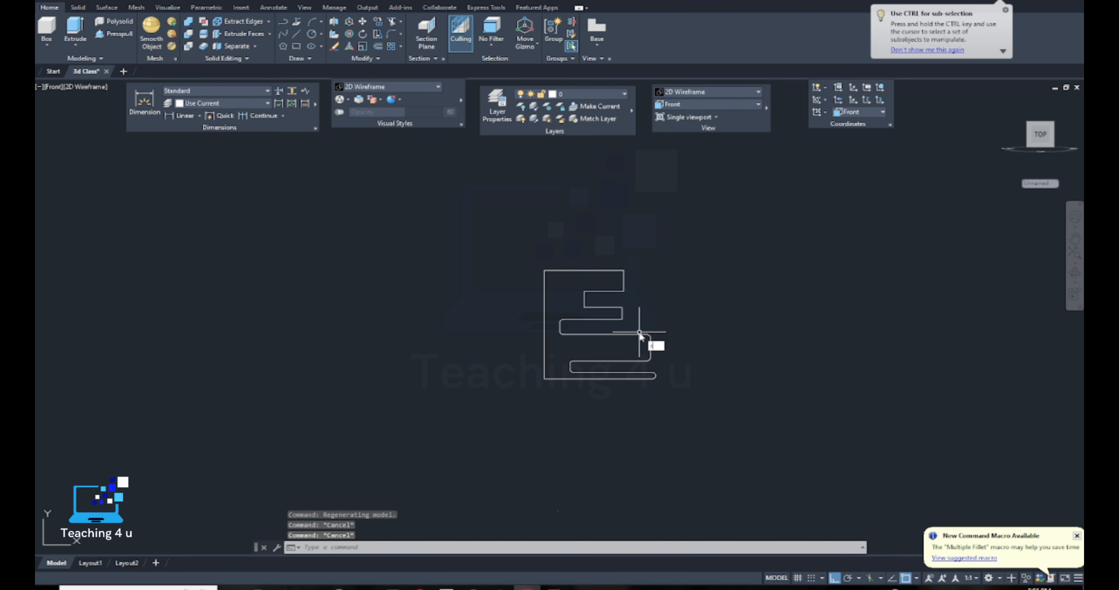
text(REV)
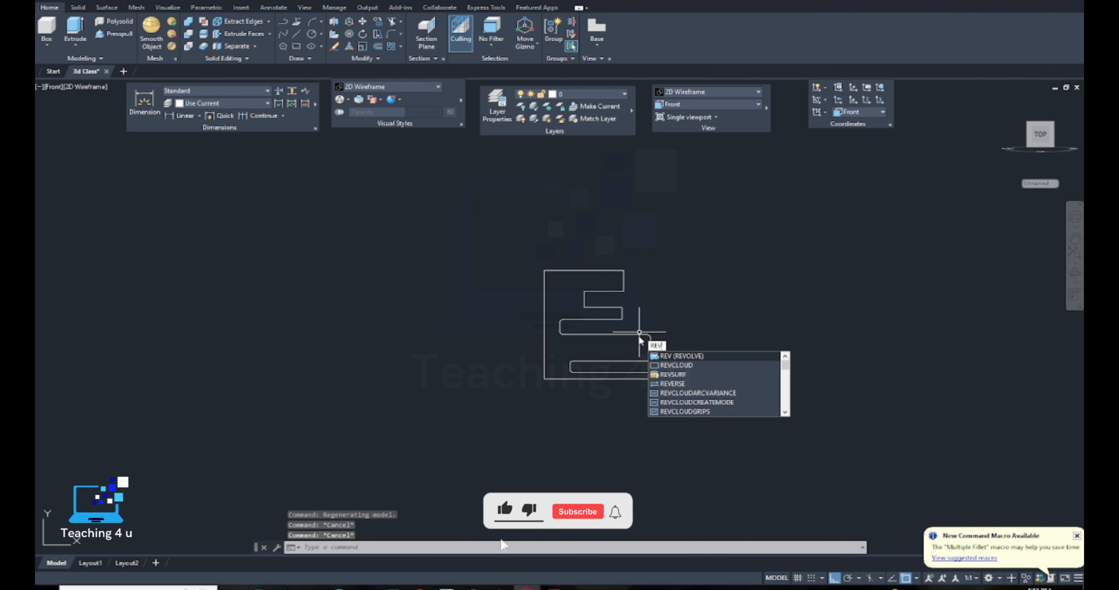
key(Return)
click(679, 229)
key(Return)
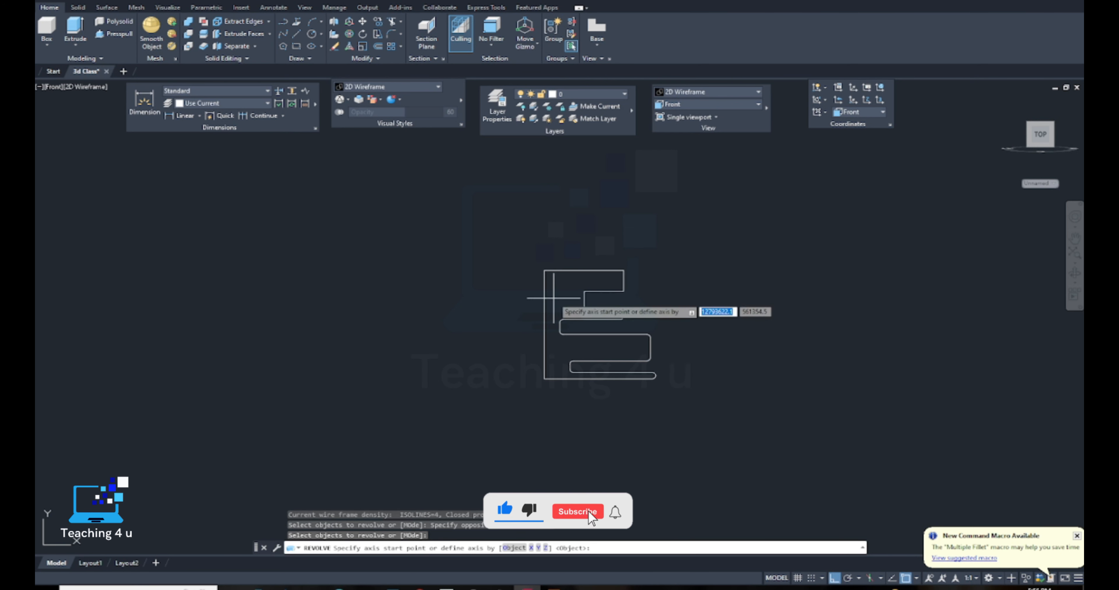
click(544, 271)
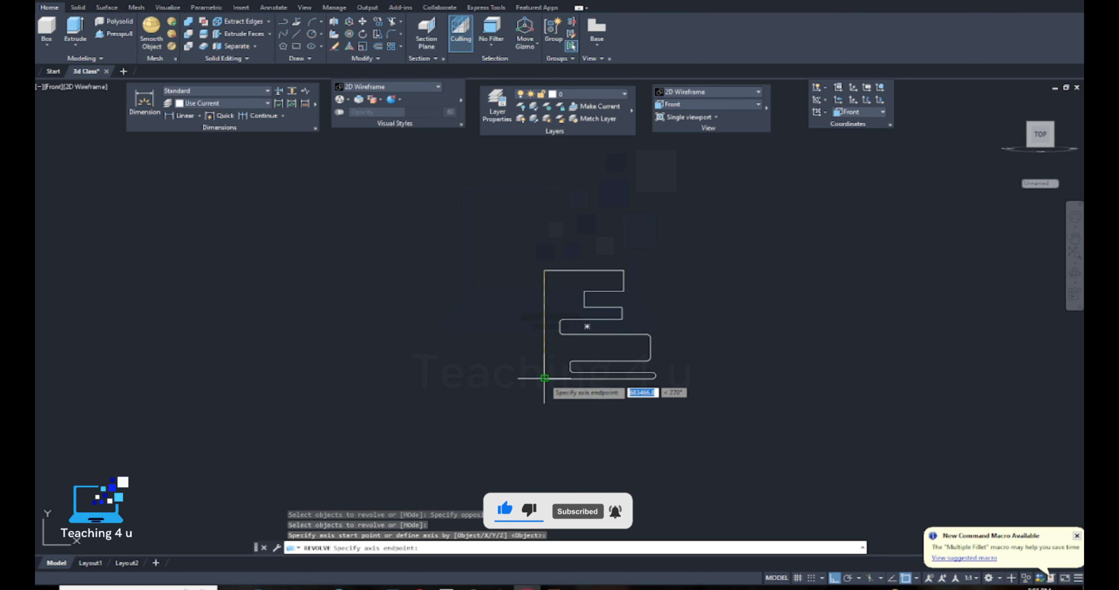
click(544, 378)
text(360)
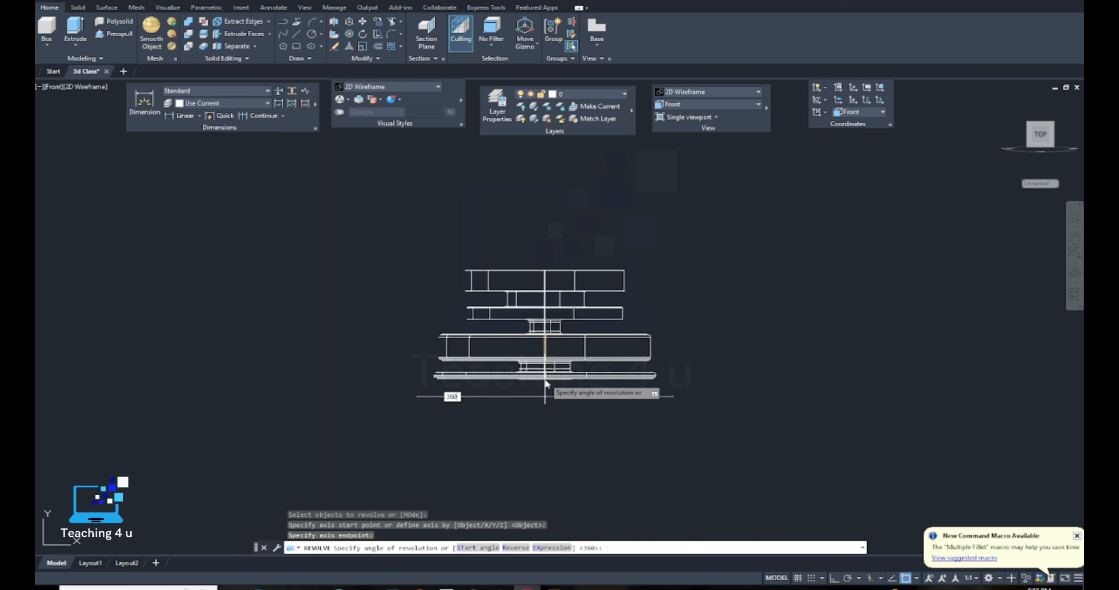
key(Escape)
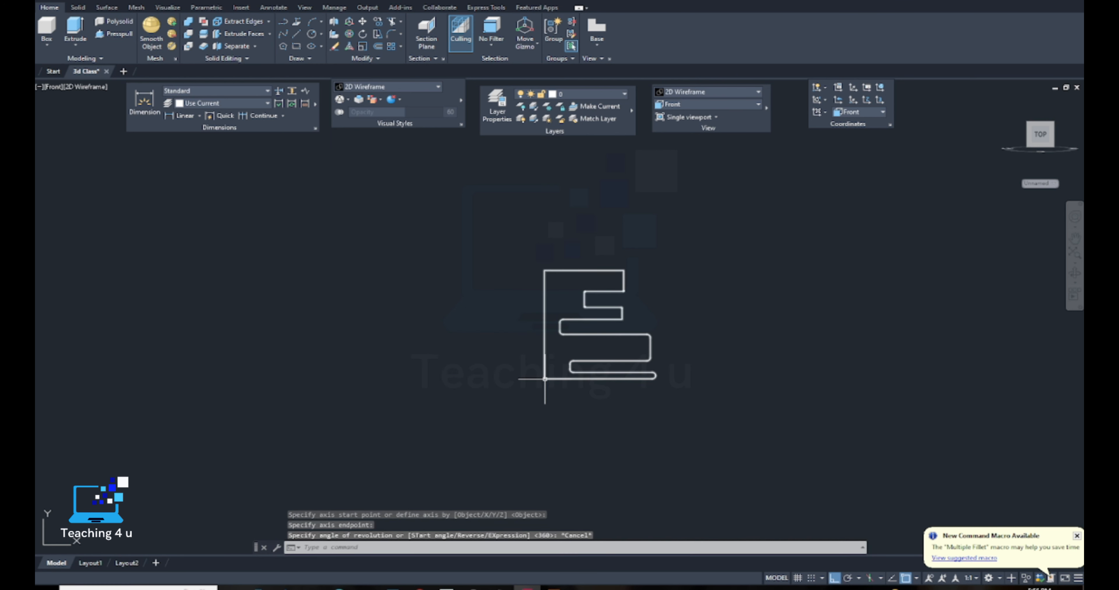
Copy the filleted profile horizontally to the right by about 1,600,000 units
text(co)
key(Return)
click(656, 170)
click(501, 409)
key(Return)
click(502, 419)
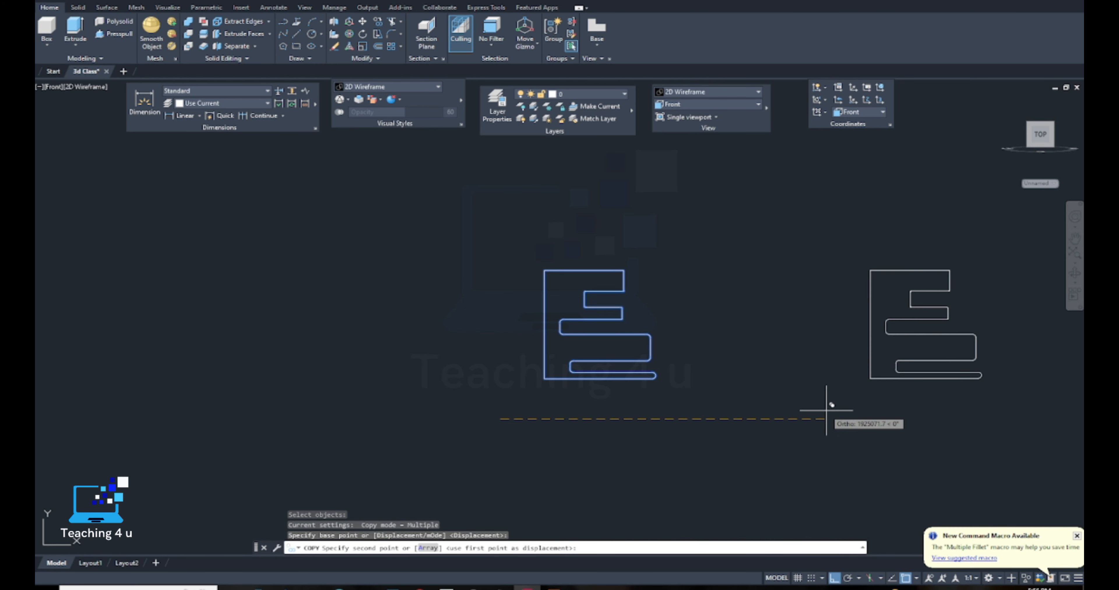
click(828, 409)
key(Return)
key(Escape)
key(Escape)
Revolve the original filleted profile 360 degrees about its straight vertical edge
text(re)
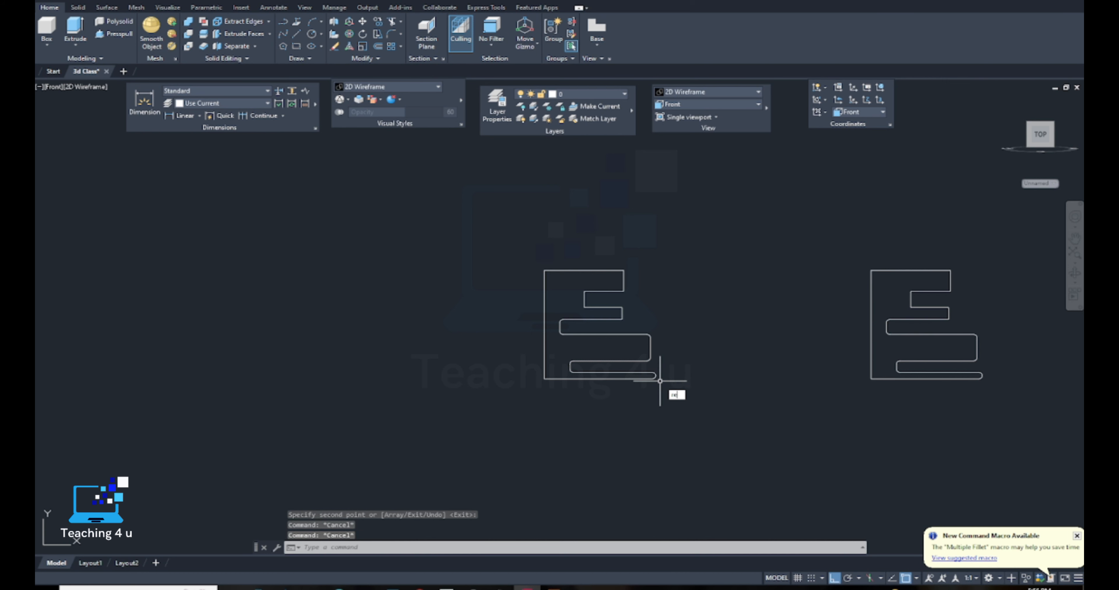
text(v)
key(Return)
click(662, 242)
click(452, 442)
key(Return)
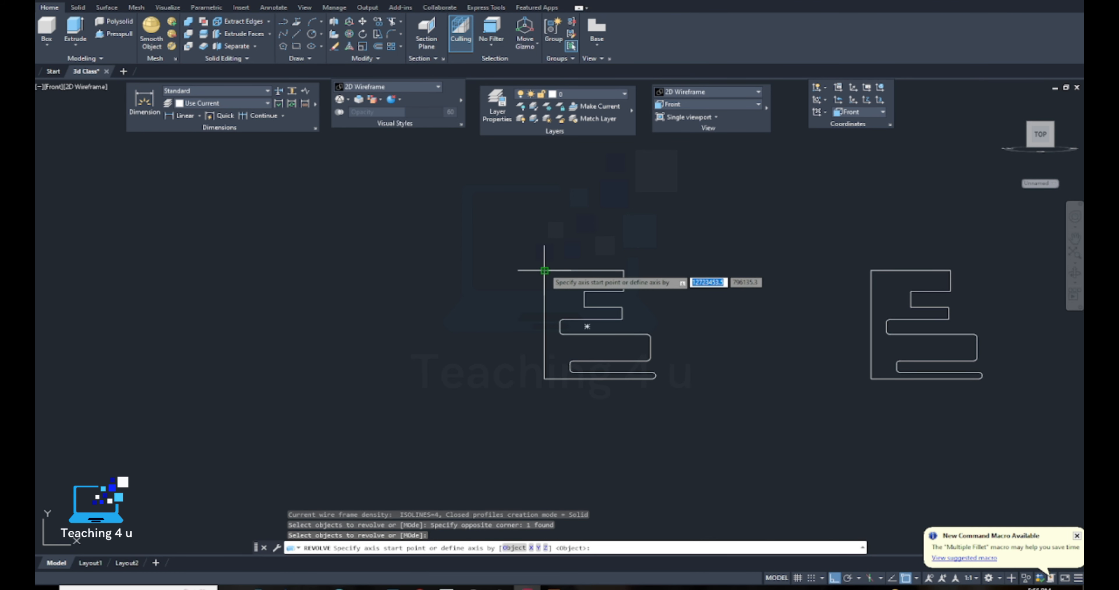
click(544, 270)
click(545, 379)
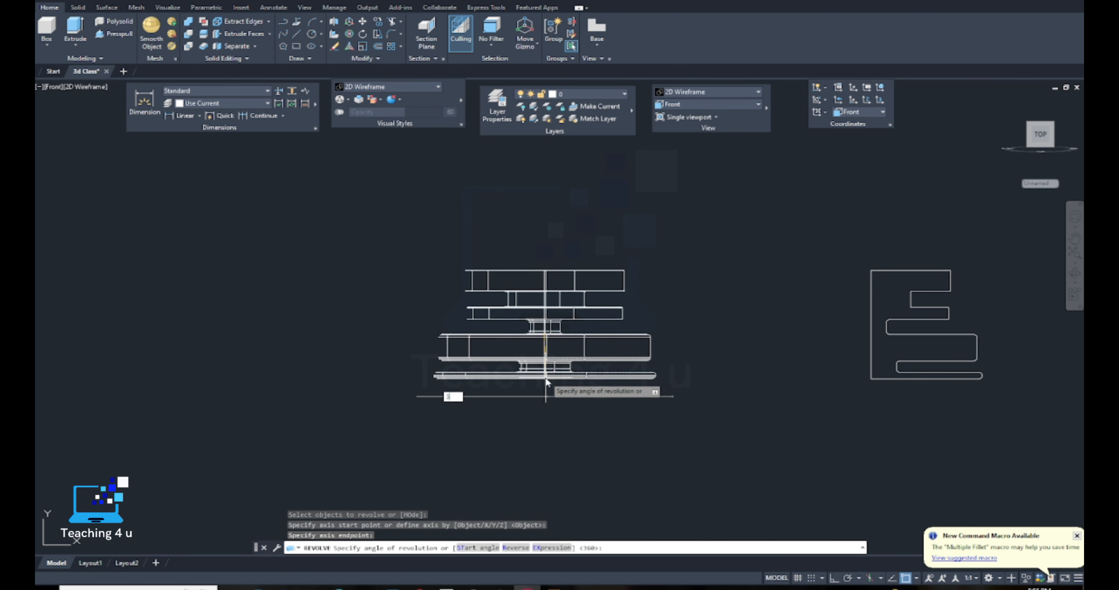
key(Return)
Copy the remaining flat profile to the right, leaving a similar gap between the two
middle_drag(690, 380, 617, 378)
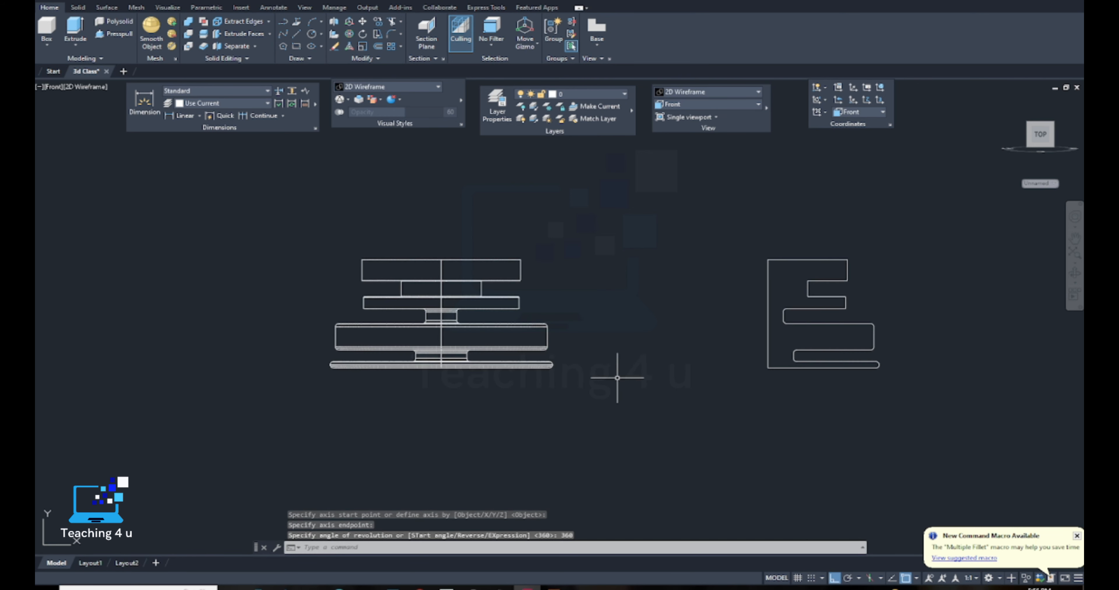
key(Return)
click(930, 252)
click(741, 363)
key(Return)
middle_drag(842, 372, 612, 364)
click(606, 370)
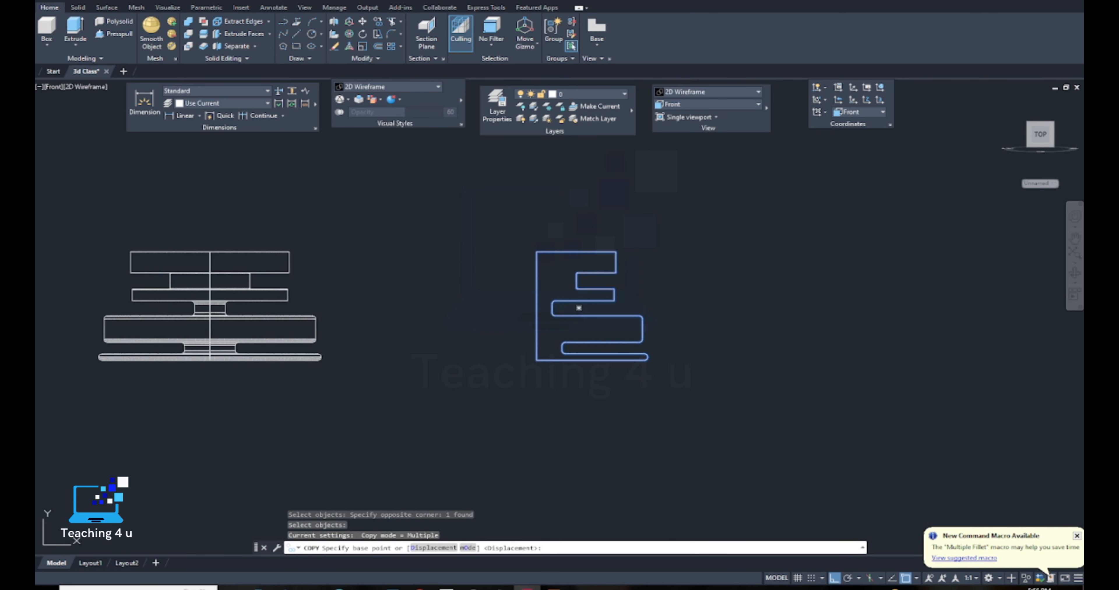
click(948, 388)
key(Return)
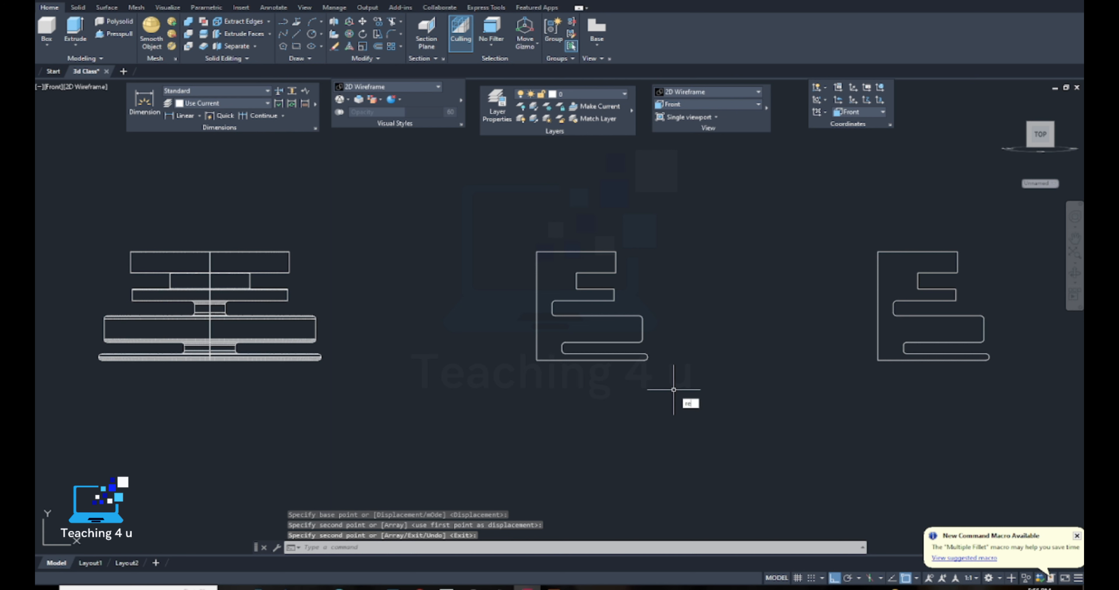
Revolve the profile beside the full solid 270 degrees about its straight vertical edge
text(rev)
key(Return)
click(664, 215)
click(468, 428)
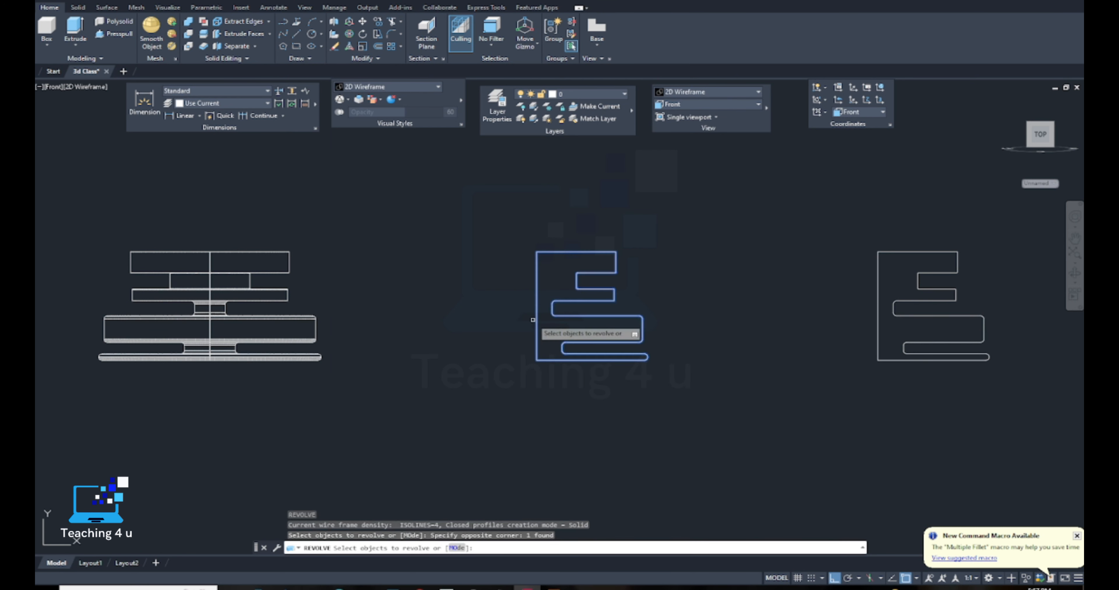
key(Return)
click(536, 252)
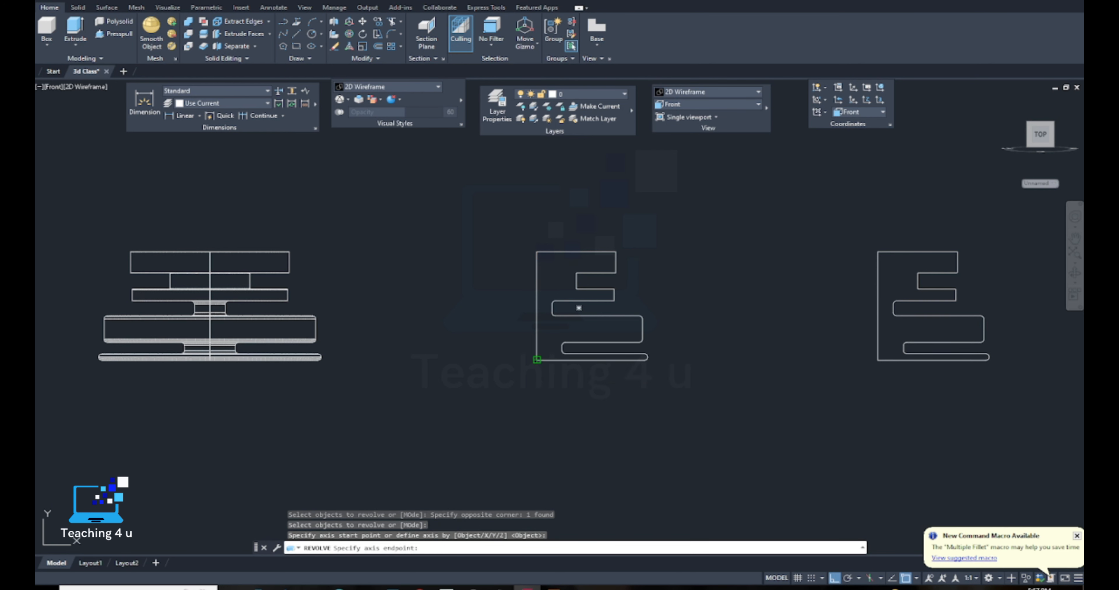
click(537, 360)
key(Return)
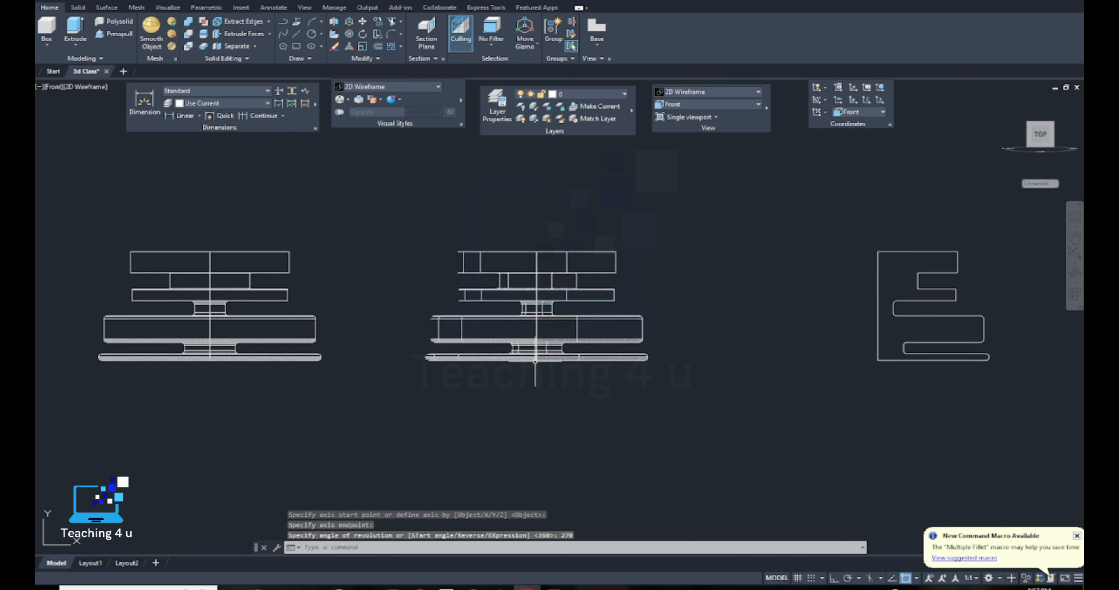
Make another copy of the last flat profile to its right
middle_drag(715, 319, 407, 336)
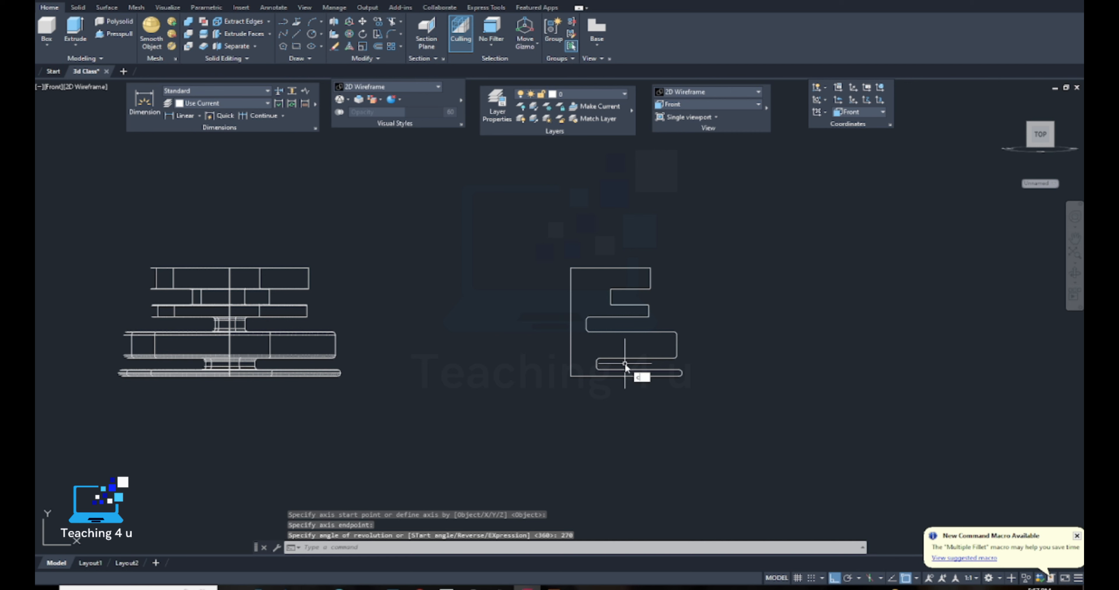
text(o)
key(Return)
click(705, 237)
click(626, 323)
key(Return)
click(550, 424)
click(776, 426)
key(Return)
key(Escape)
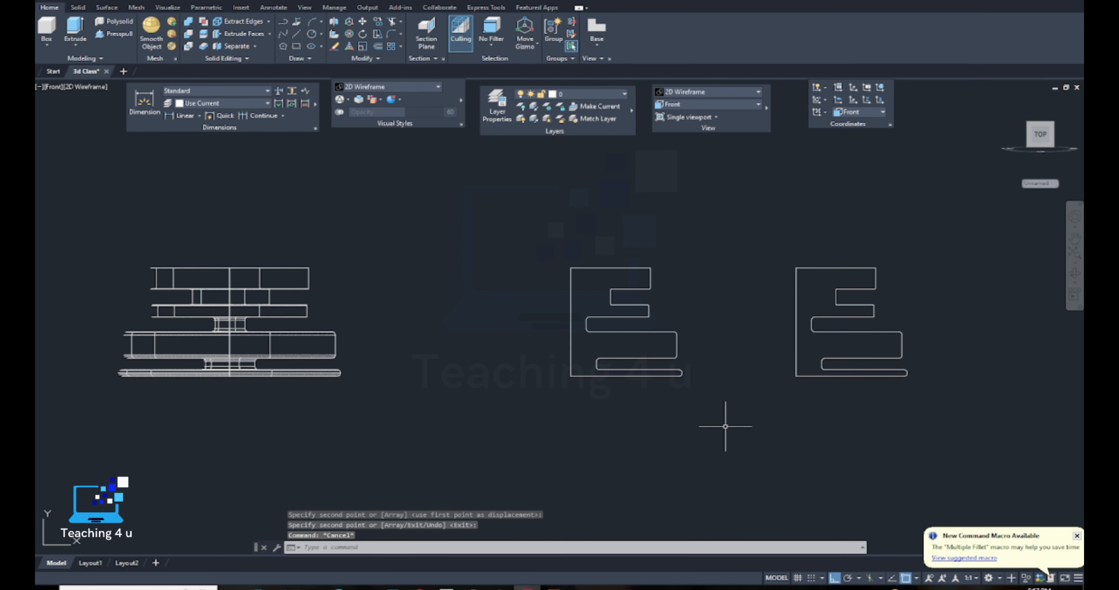
Revolve the profile next to the 270-degree solid 180 degrees about its straight vertical edge
text(rev)
key(Return)
click(728, 249)
click(532, 444)
key(Return)
click(571, 269)
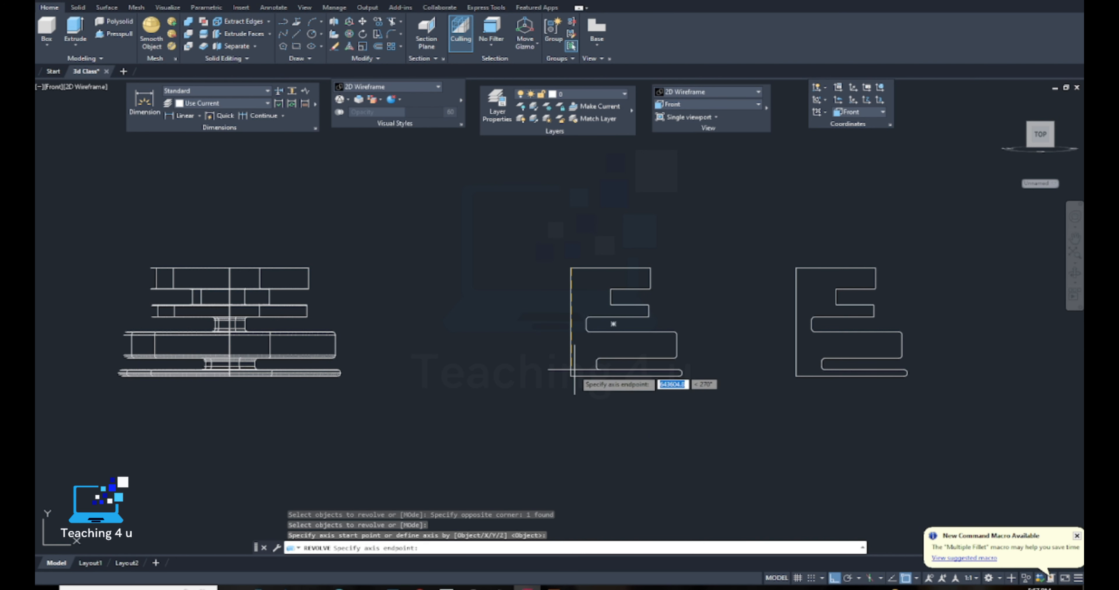
click(571, 376)
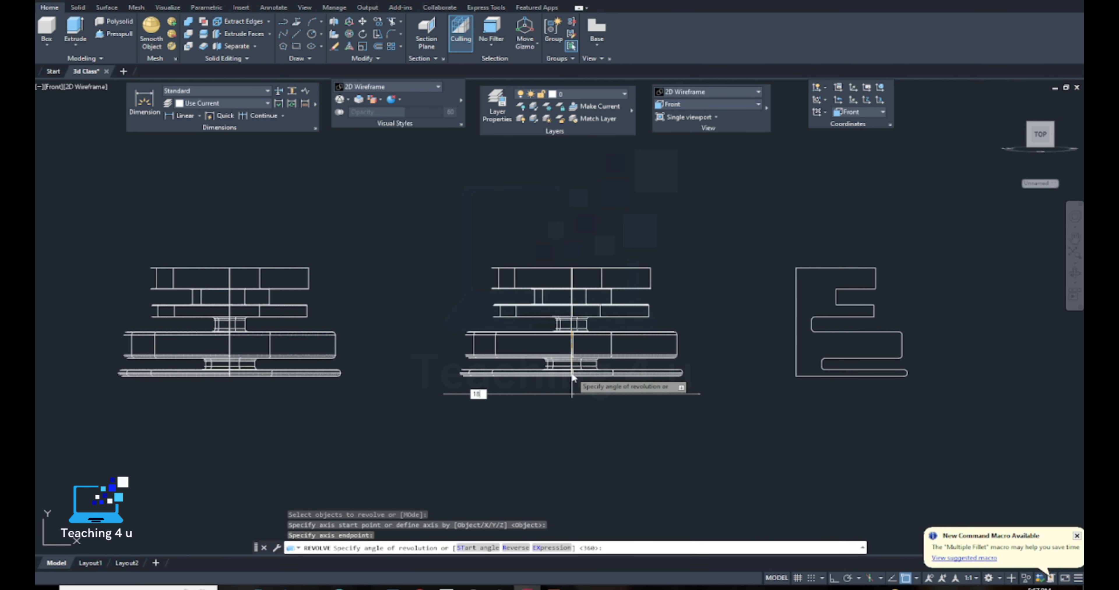
key(Return)
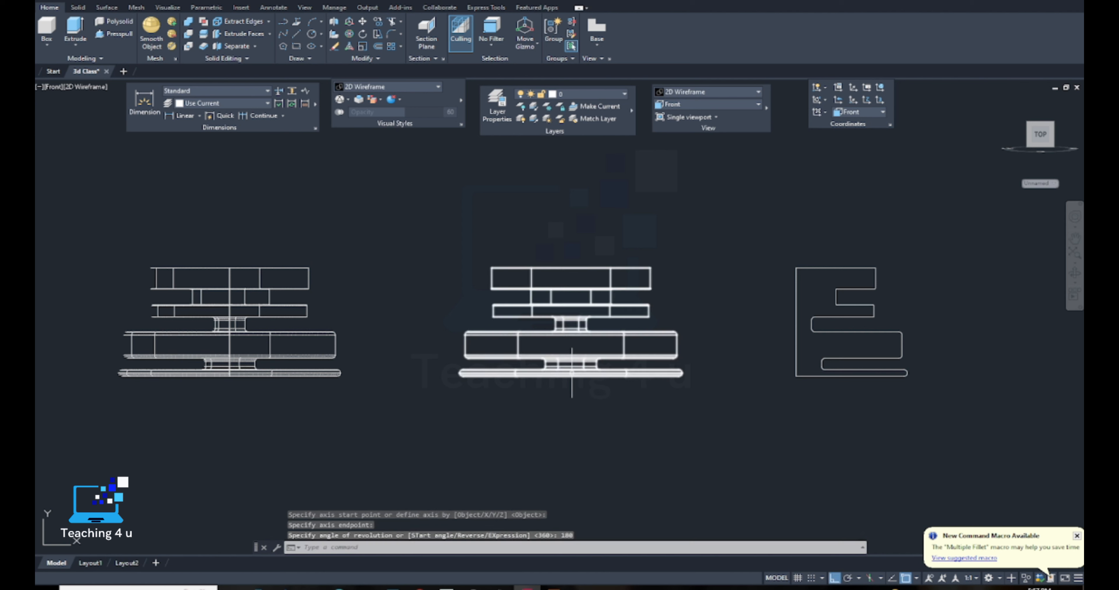
Revolve the last remaining profile 90 degrees about its straight vertical edge
scroll(610, 363, down, 3)
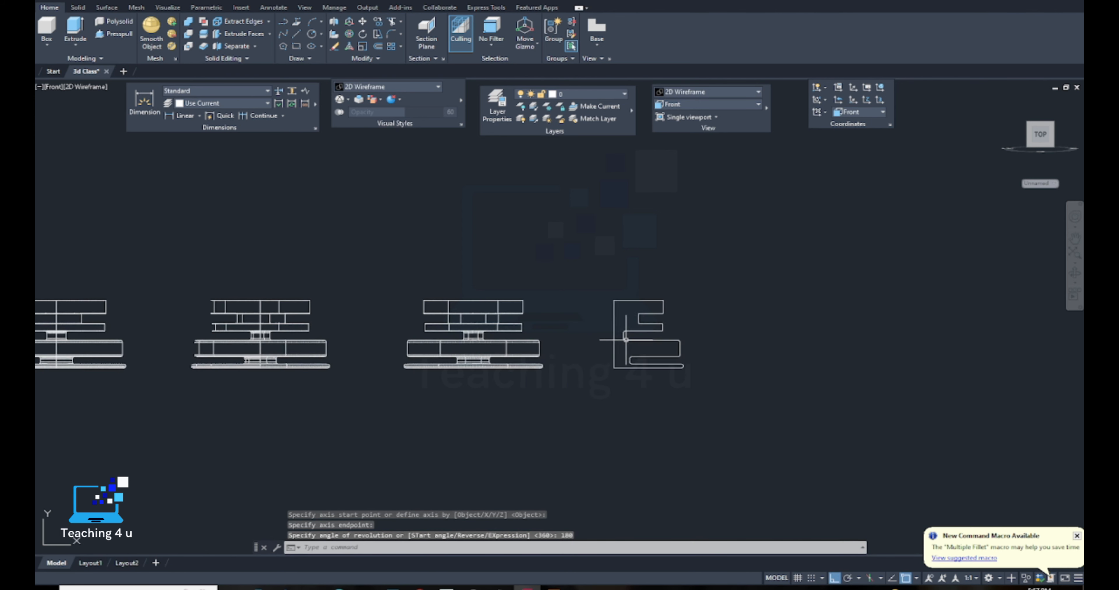
text(rev)
key(Return)
click(698, 239)
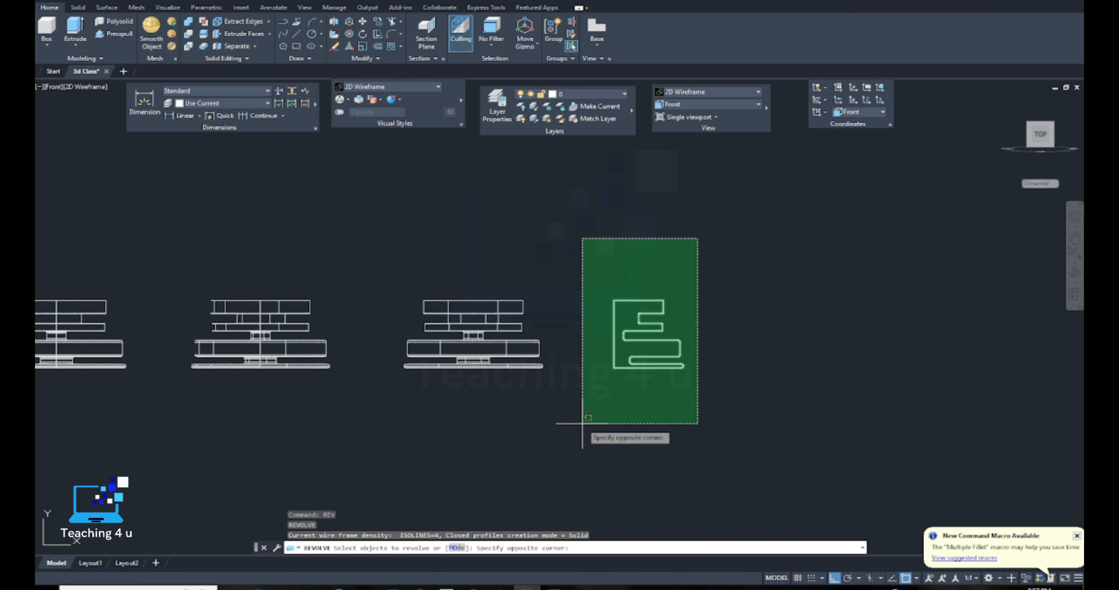
click(582, 423)
key(Return)
click(613, 301)
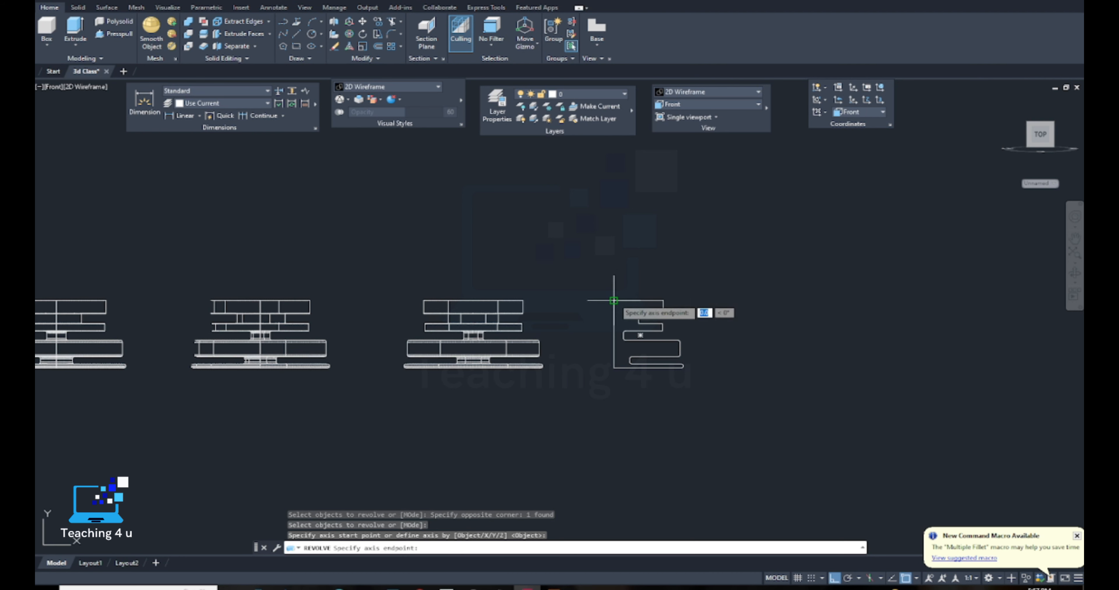
click(613, 372)
text(90)
key(Return)
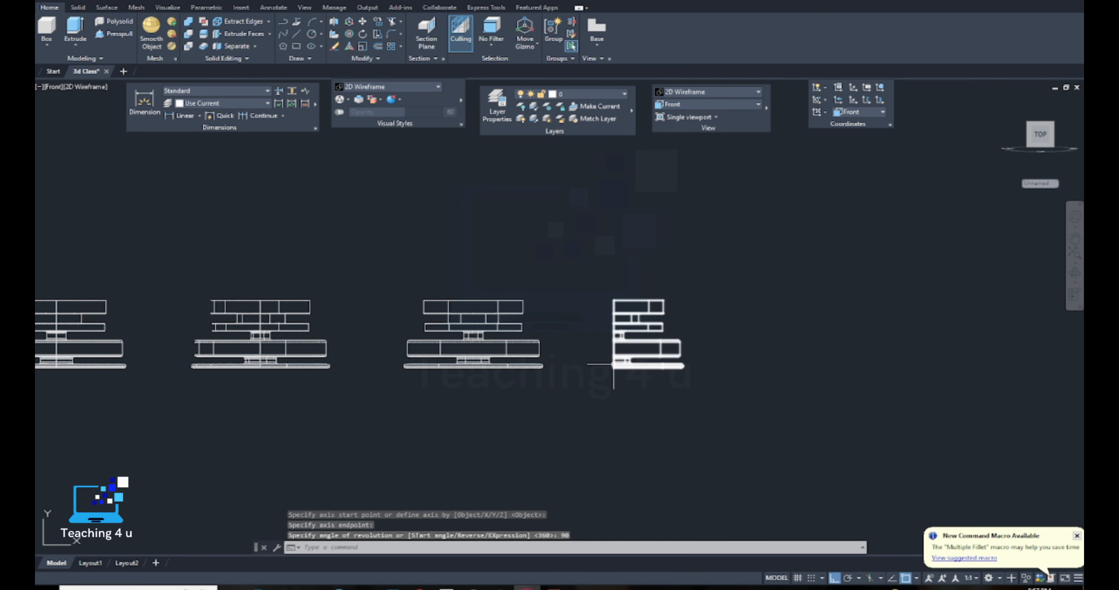
Display the revolved solids in 3D with the Realistic visual style and inspect their cut faces
shift+middle_drag(608, 373, 566, 401)
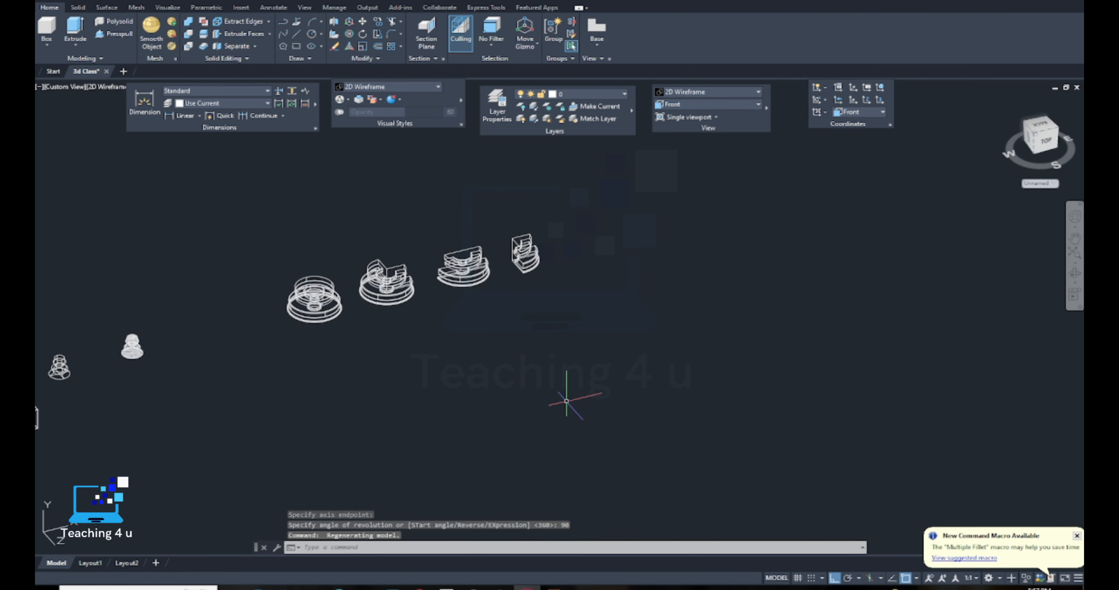
click(712, 93)
click(820, 114)
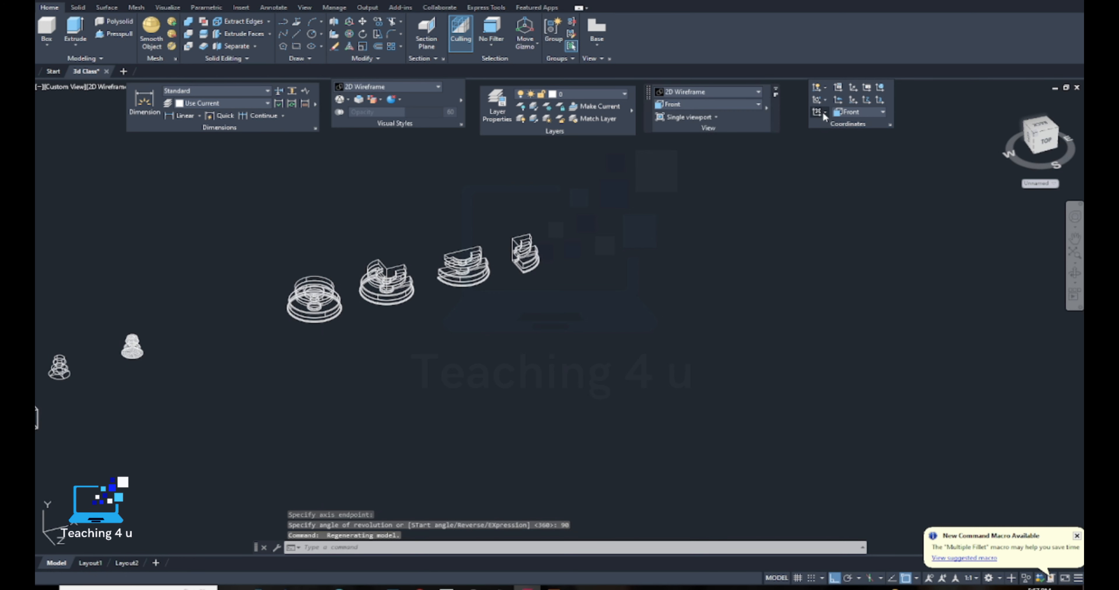
scroll(411, 291, up, 4)
mouse_move(660, 353)
shift+middle_down()
mouse_move(605, 365)
mouse_move(252, 365)
shift+middle_up()
mouse_move(640, 245)
middle_down()
mouse_move(599, 314)
mouse_move(615, 279)
mouse_move(608, 300)
mouse_move(633, 320)
middle_up()
scroll(599, 315, up, 5)
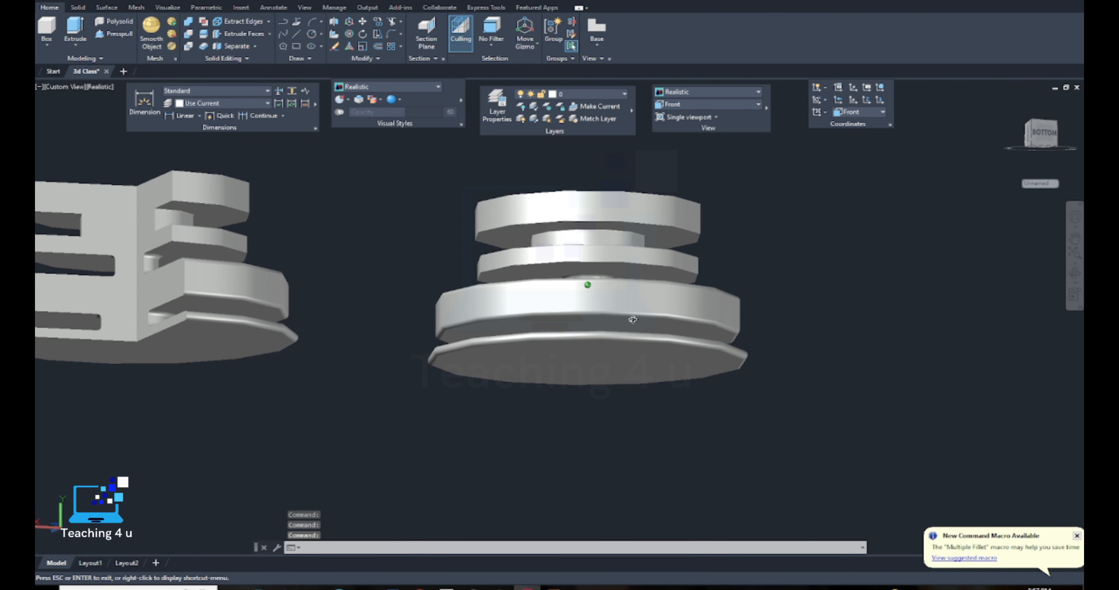
scroll(633, 320, down, 3)
key(Escape)
Examine the 360, 270, 180 and 90-degree revolved solids one after another, comparing their cut faces and stepped outer shapes
scroll(695, 326, down, 5)
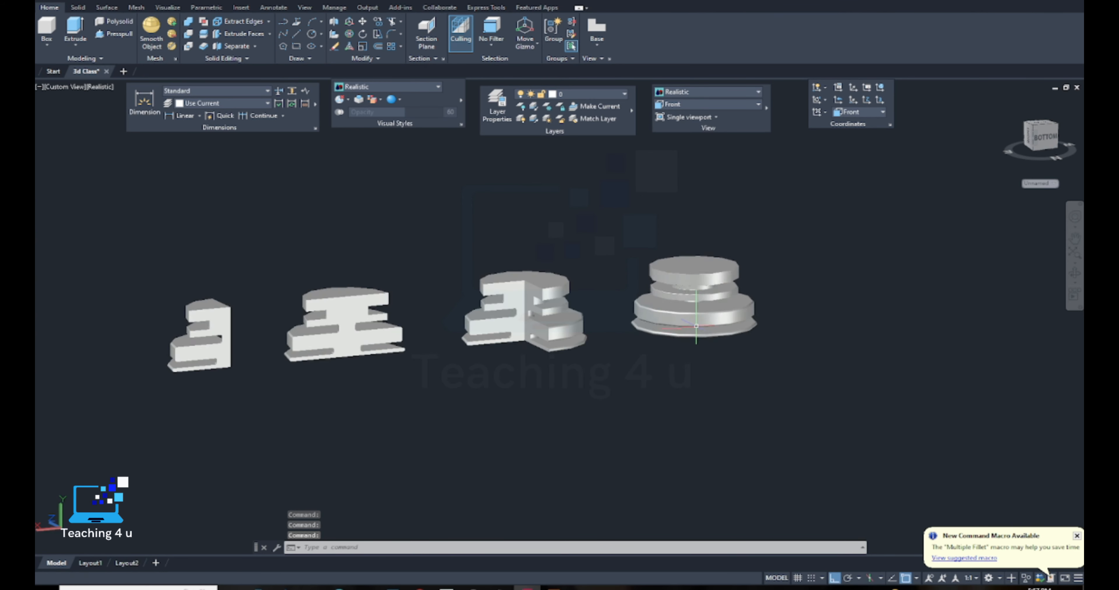
scroll(696, 325, up, 4)
click(702, 236)
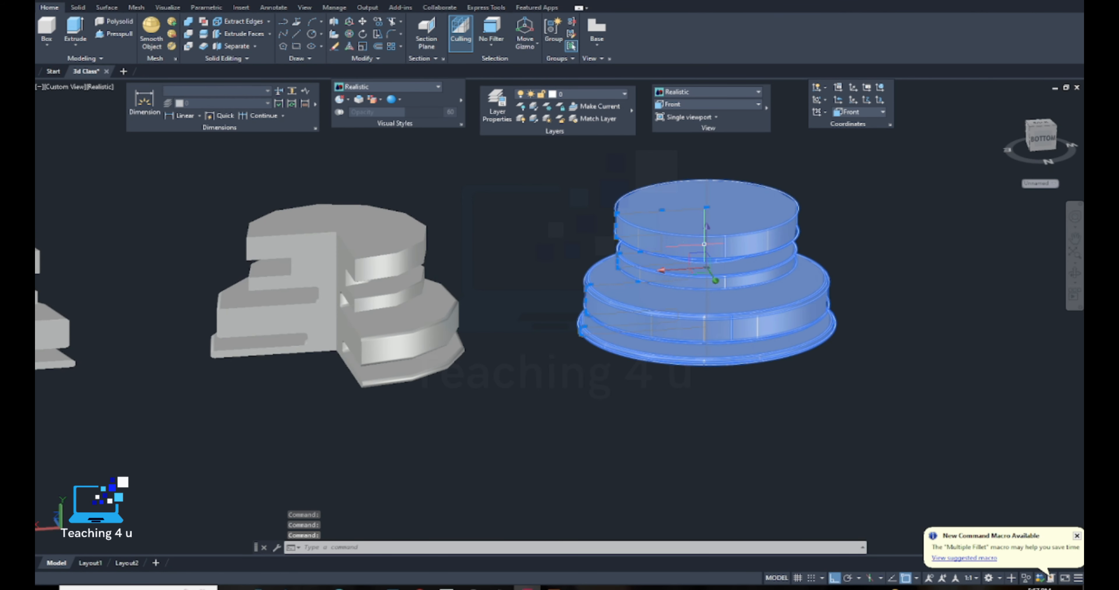
key(Escape)
middle_drag(342, 339, 684, 296)
scroll(685, 296, down, 5)
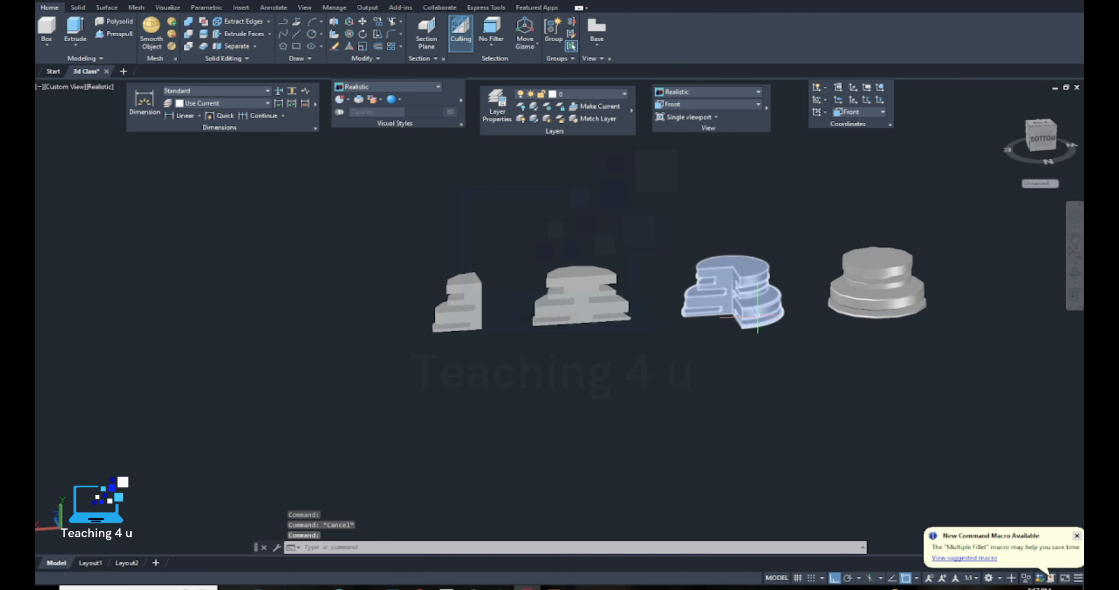
scroll(750, 315, up, 5)
click(750, 315)
scroll(750, 316, down, 5)
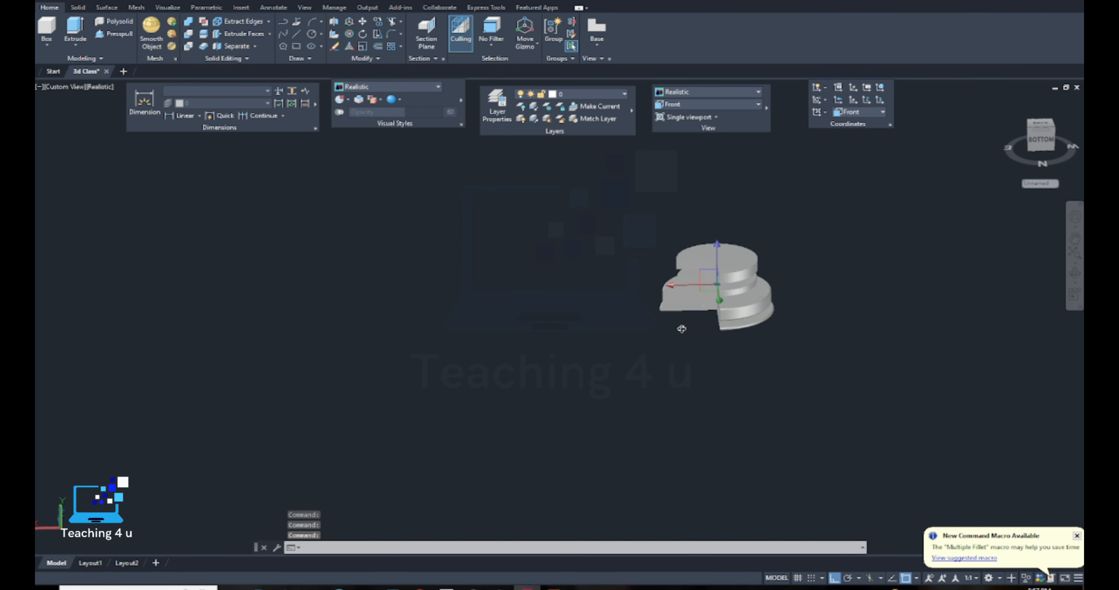
scroll(585, 302, up, 3)
scroll(586, 301, up, 3)
key(Escape)
click(495, 274)
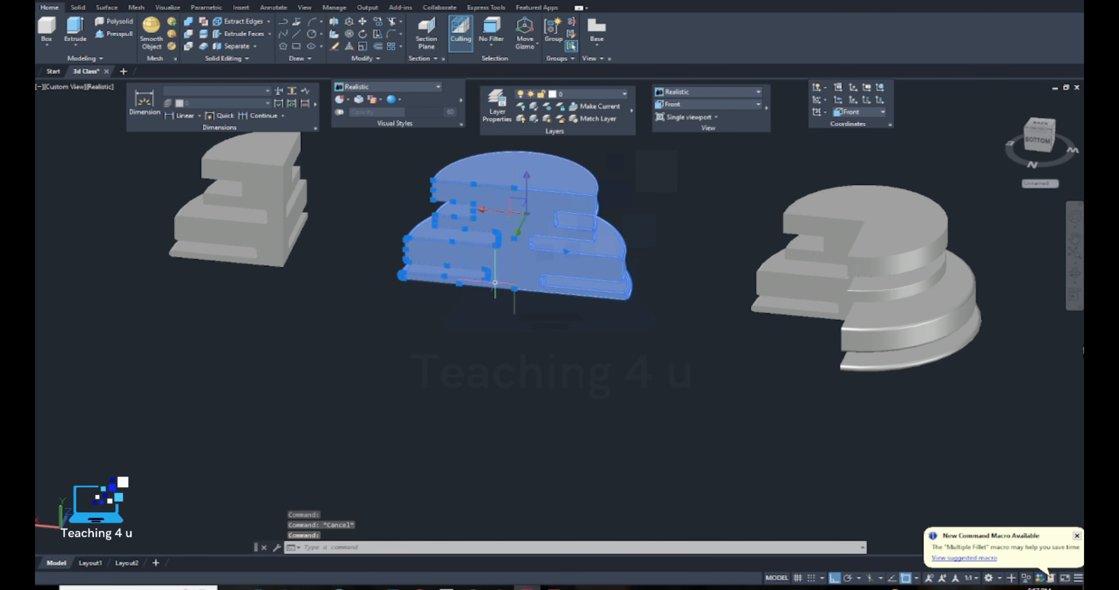
middle_drag(495, 276, 593, 318)
key(Escape)
click(358, 240)
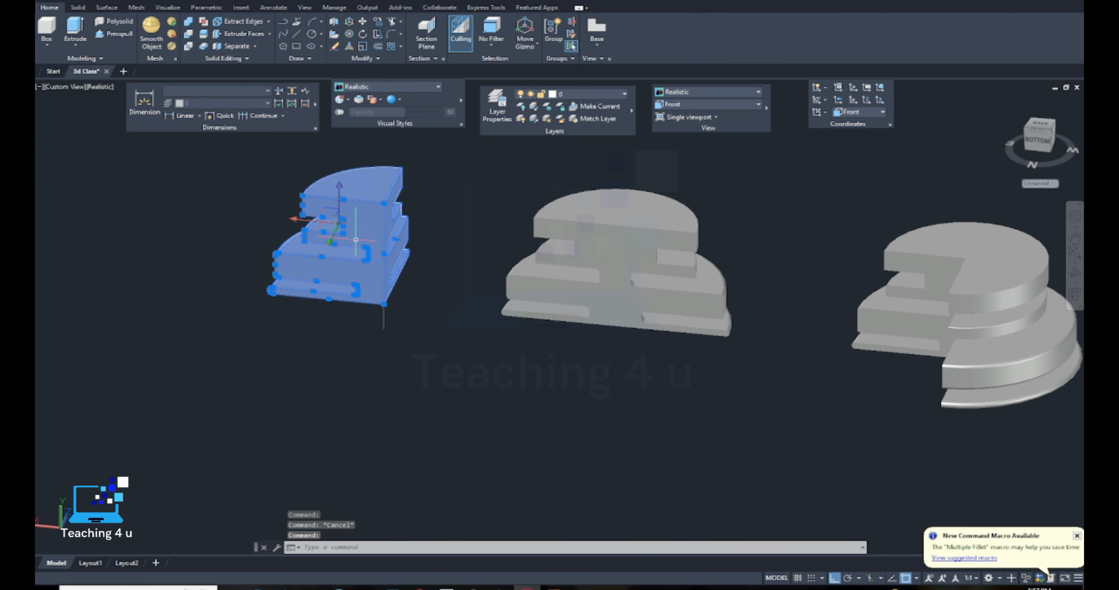
shift+middle_drag(443, 338, 408, 379)
key(Escape)
scroll(306, 283, up, 3)
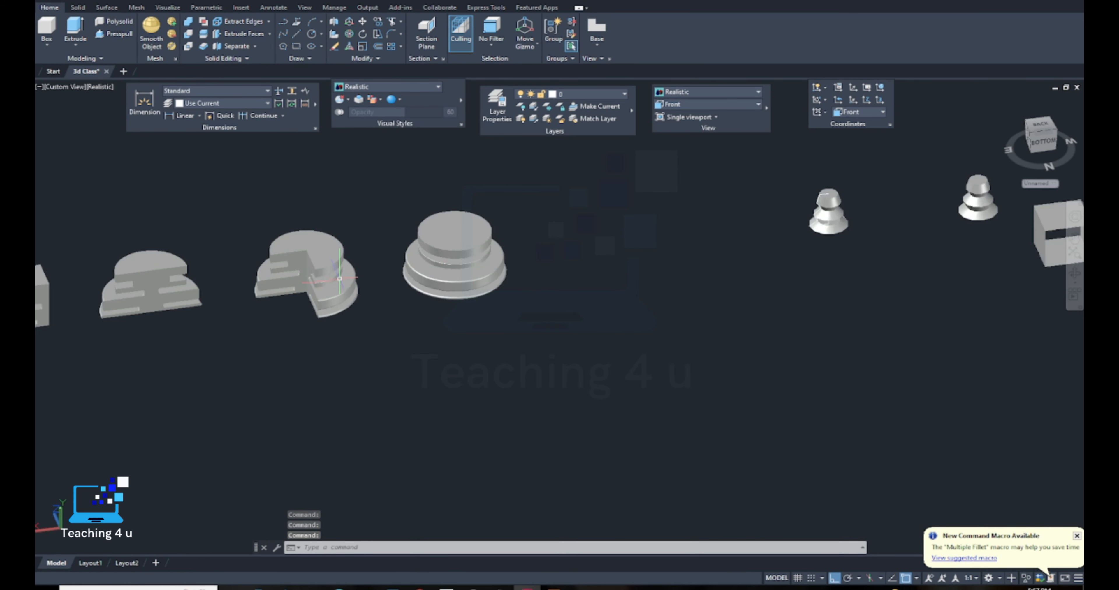
middle_drag(433, 266, 579, 257)
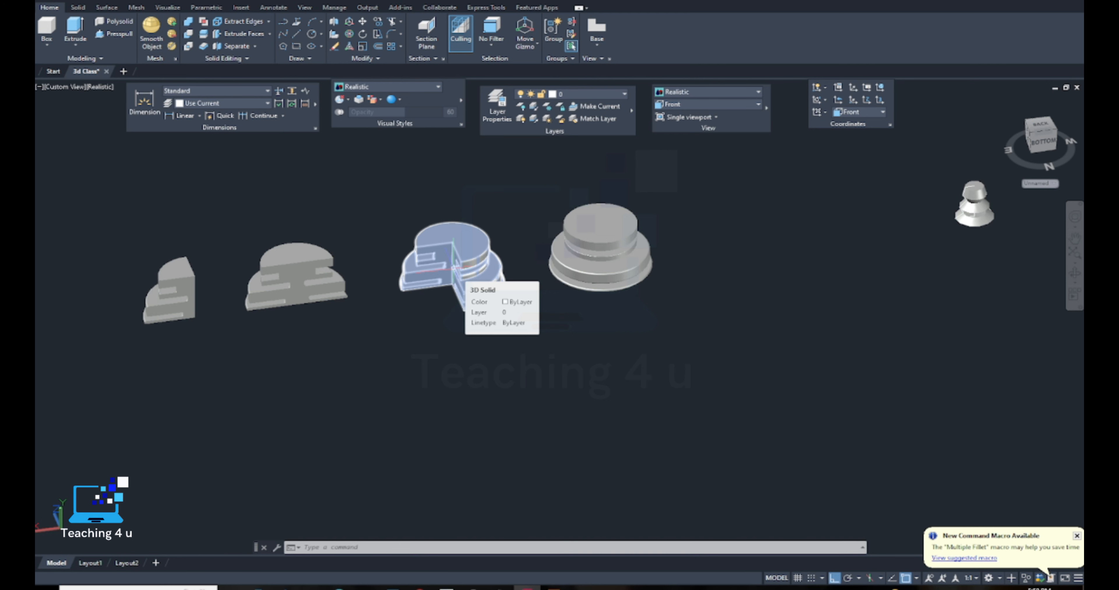
middle_drag(452, 268, 536, 281)
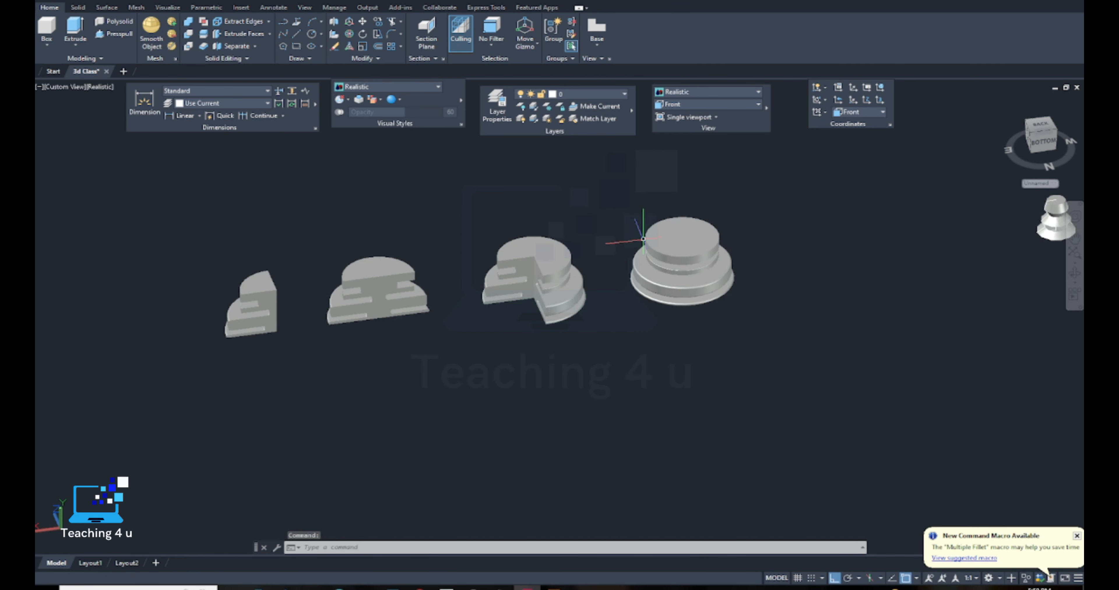
scroll(678, 239, up, 4)
key(Escape)
key(Escape)
click(677, 274)
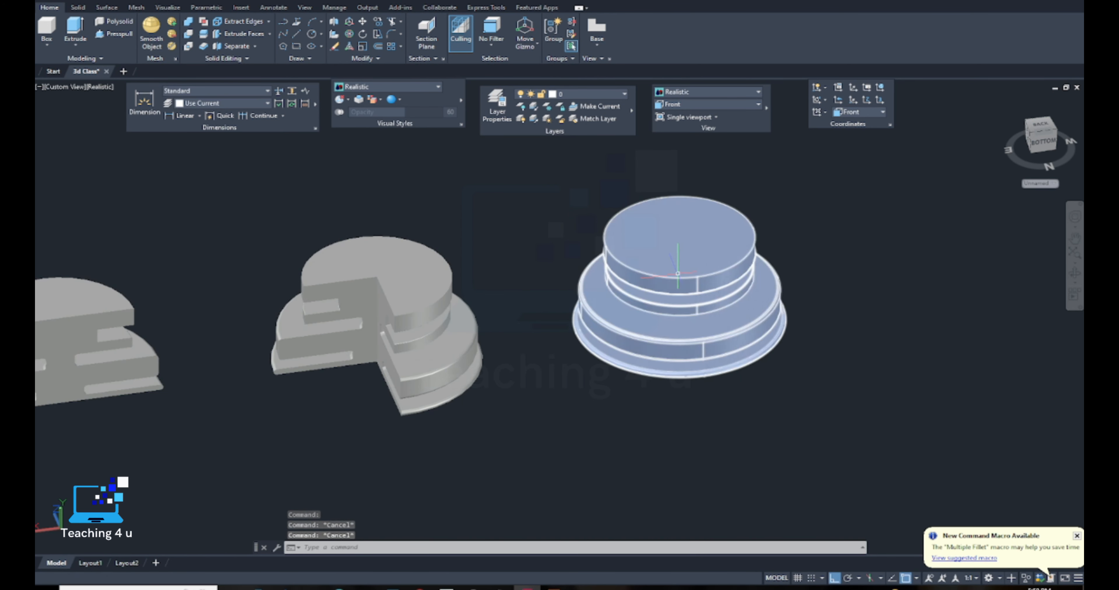
key(Escape)
Copy the full 360-degree revolved solid to an empty area beyond the 90-degree solid
scroll(566, 314, down, 4)
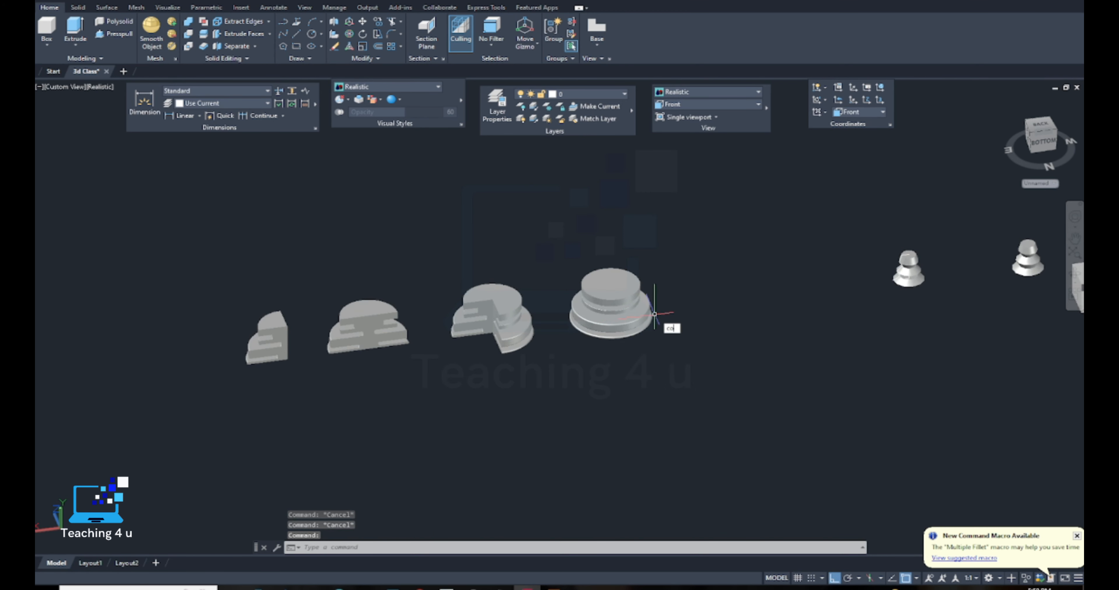
key(Return)
click(644, 316)
scroll(669, 328, down, 4)
key(Return)
click(654, 369)
click(296, 381)
key(Return)
scroll(295, 380, up, 5)
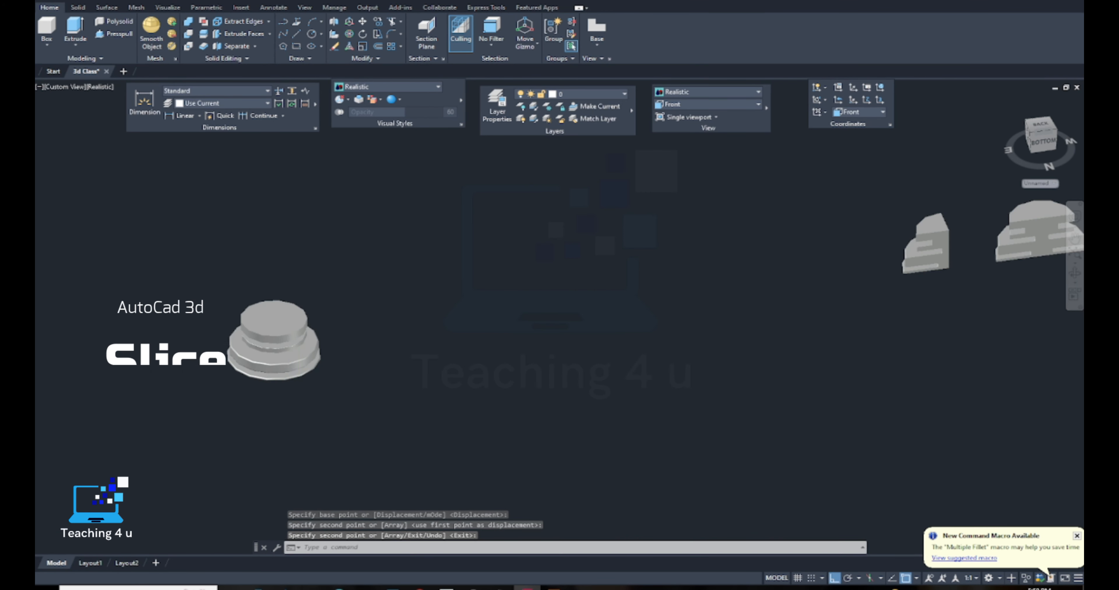
middle_drag(282, 373, 453, 375)
text(sli)
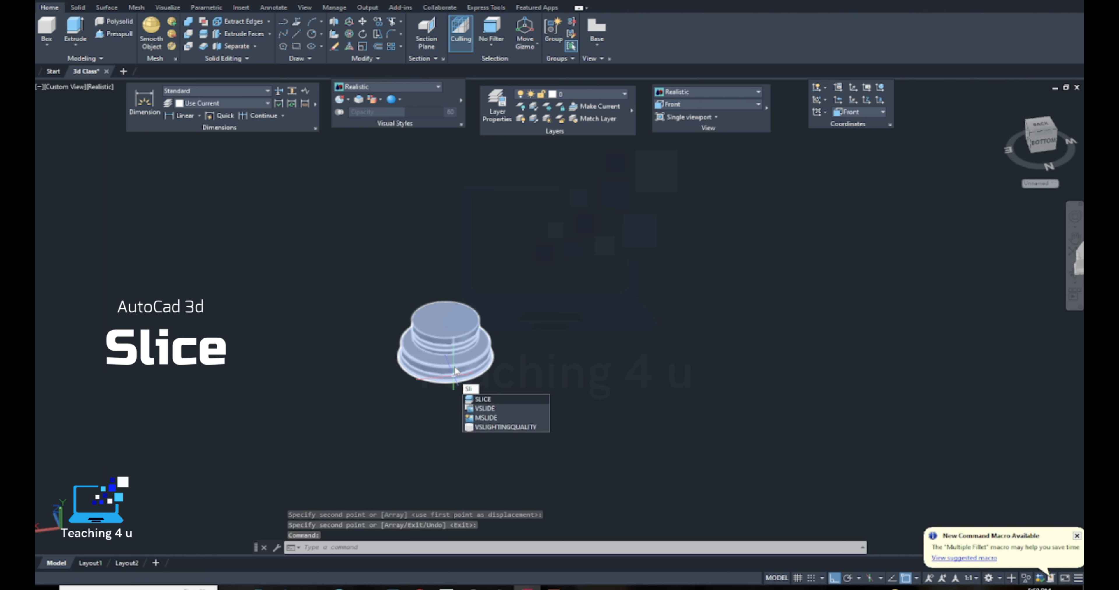
key(Return)
click(451, 330)
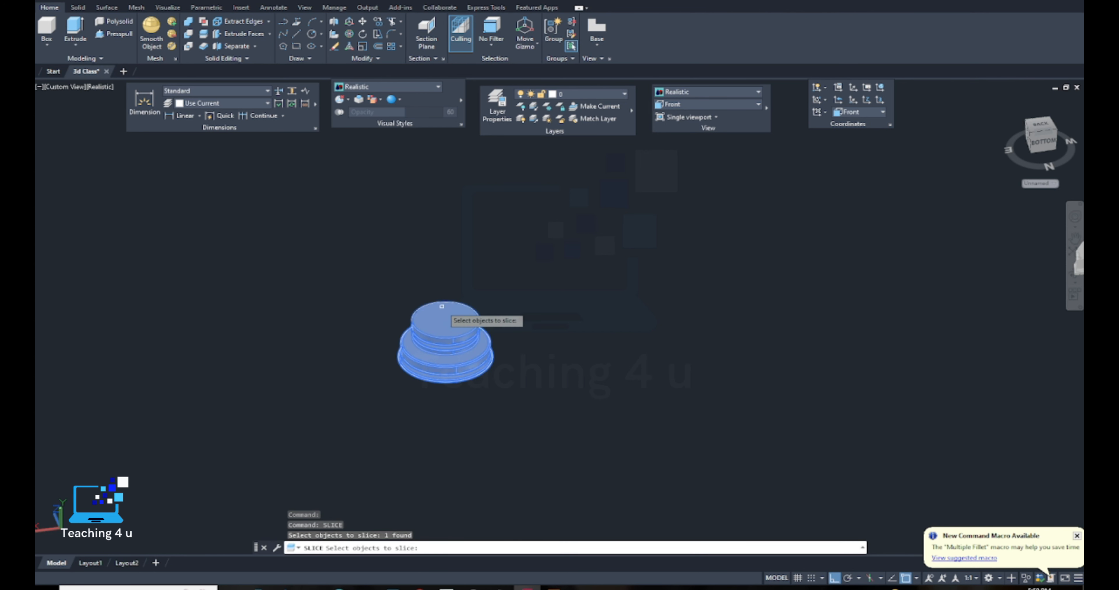
key(Return)
click(456, 351)
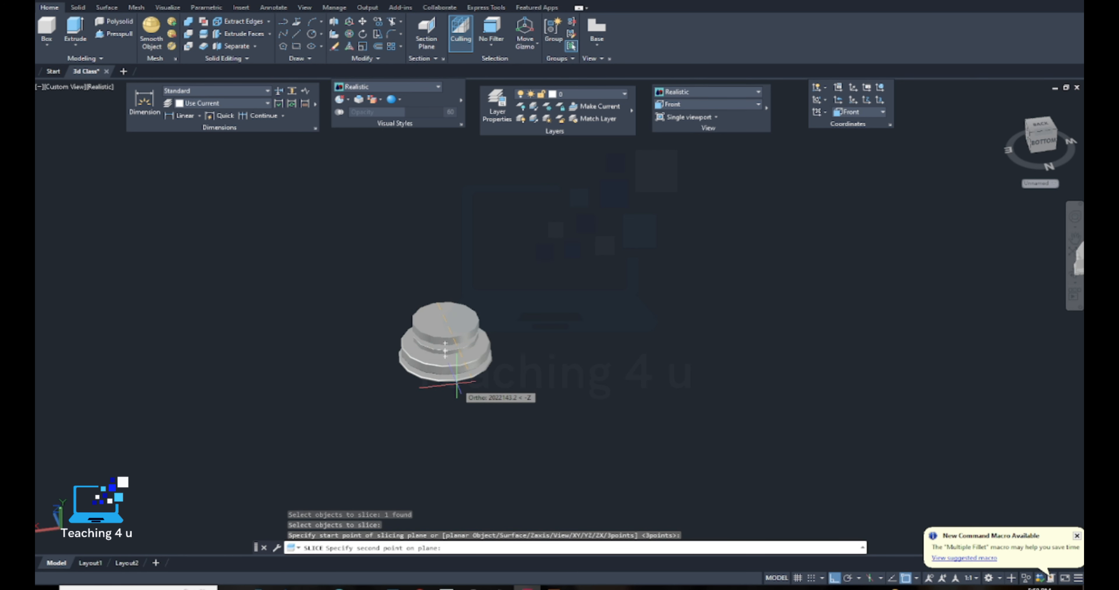
scroll(455, 382, up, 6)
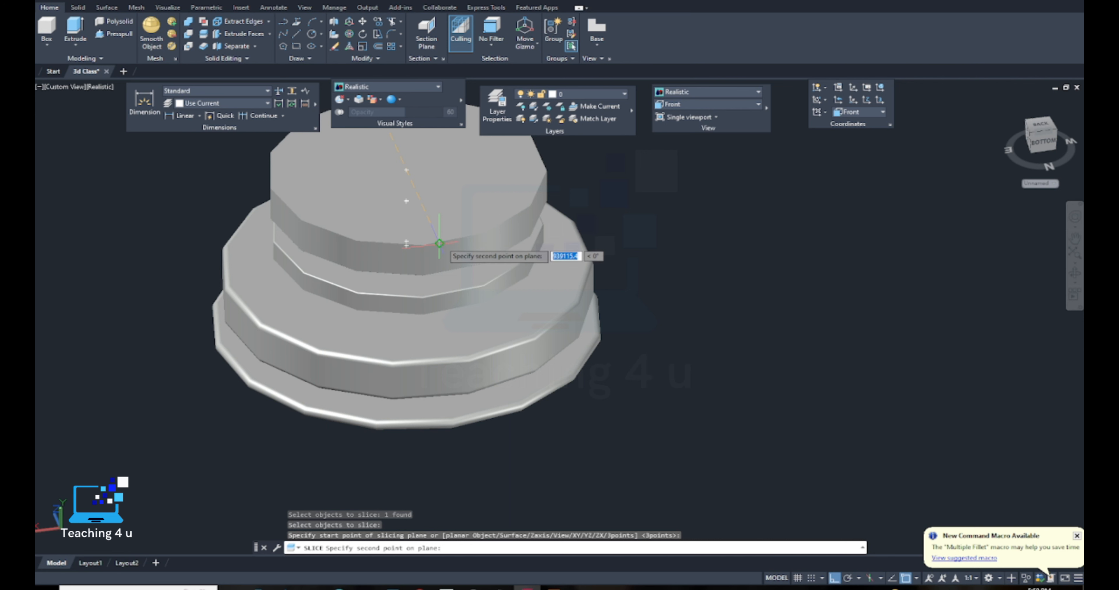
click(439, 244)
key(Return)
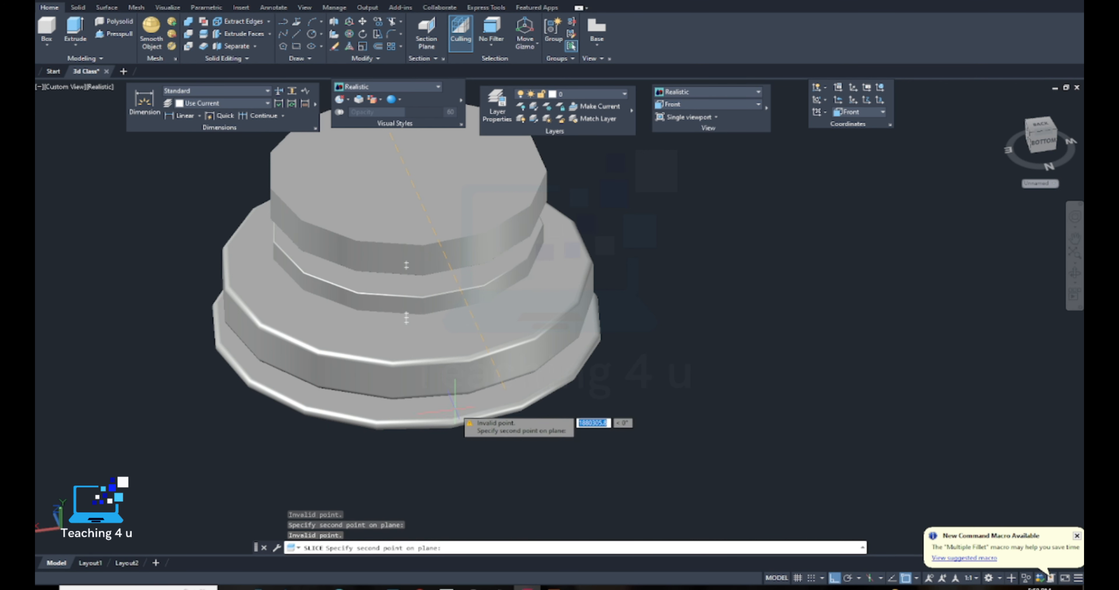
key(Escape)
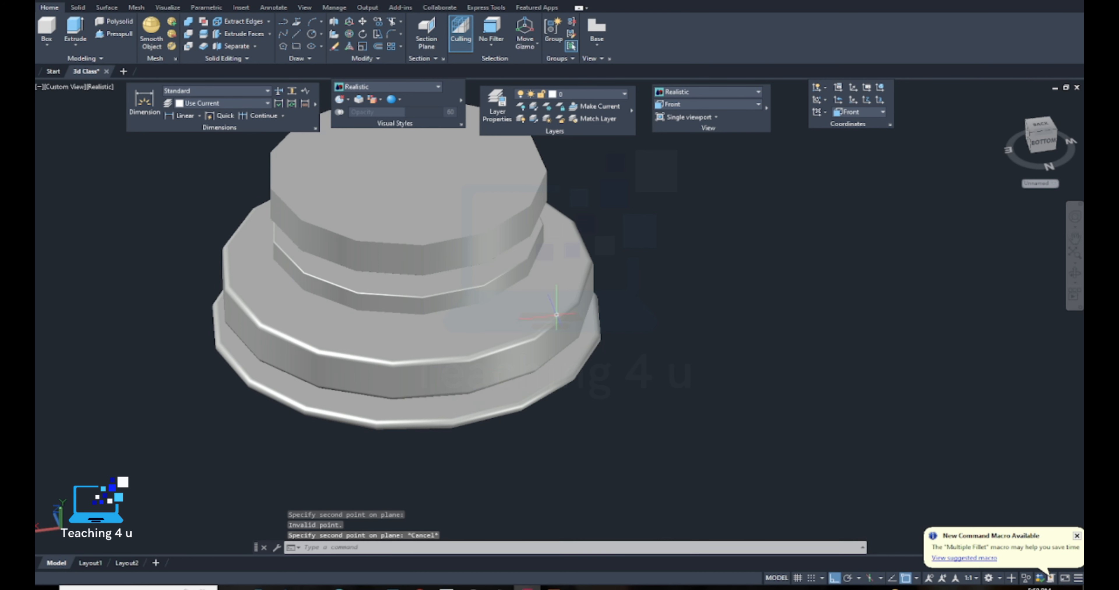
Switch the model to the Top view and bring the copied solid into view
click(722, 107)
click(683, 115)
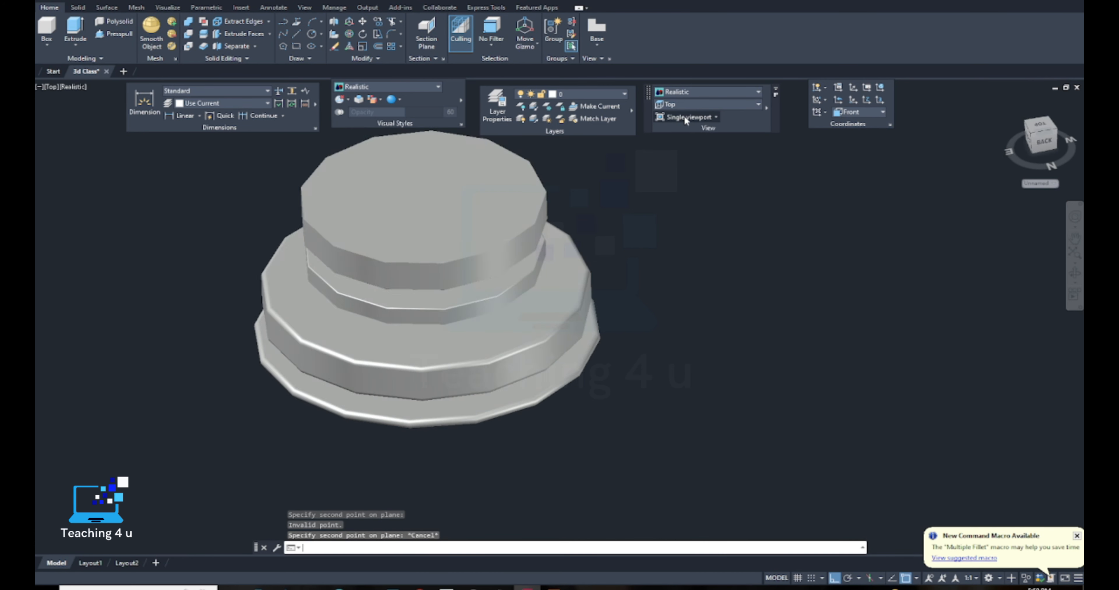
middle_drag(633, 276, 554, 278)
scroll(740, 302, up, 4)
click(741, 310)
key(Escape)
middle_drag(751, 344, 650, 343)
Slice the copied solid in half along a vertical line through its centre, keeping both sides
text(s)
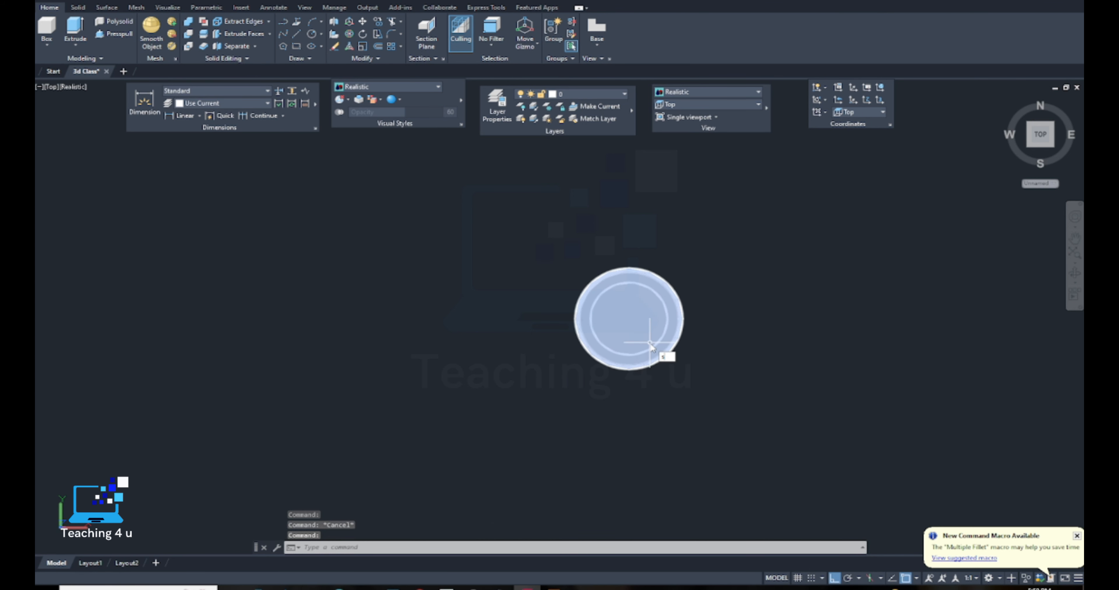
text(lice)
key(Return)
click(638, 326)
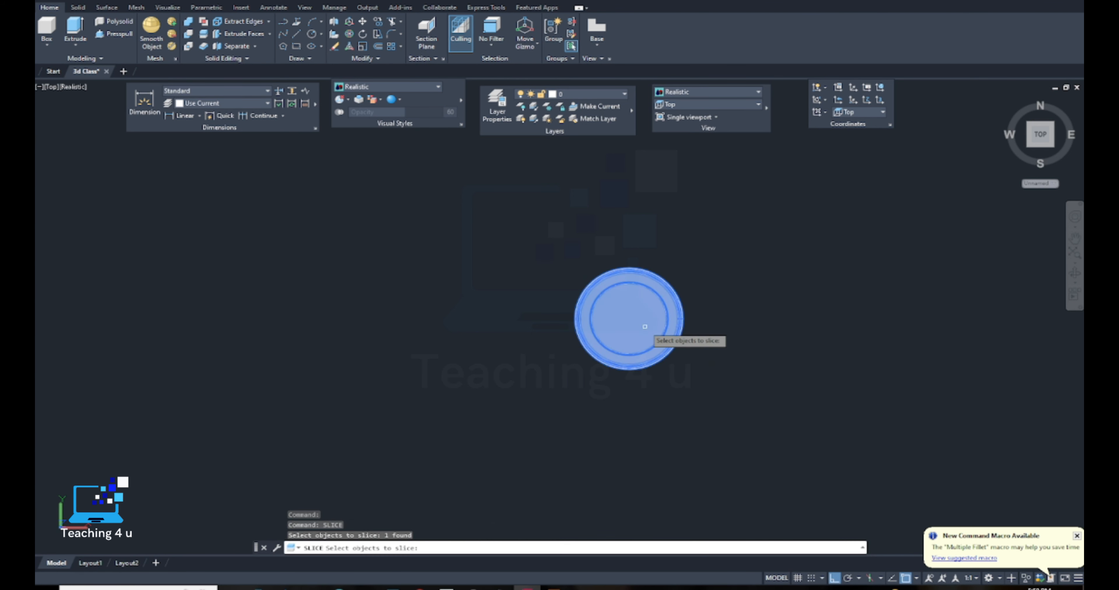
key(Return)
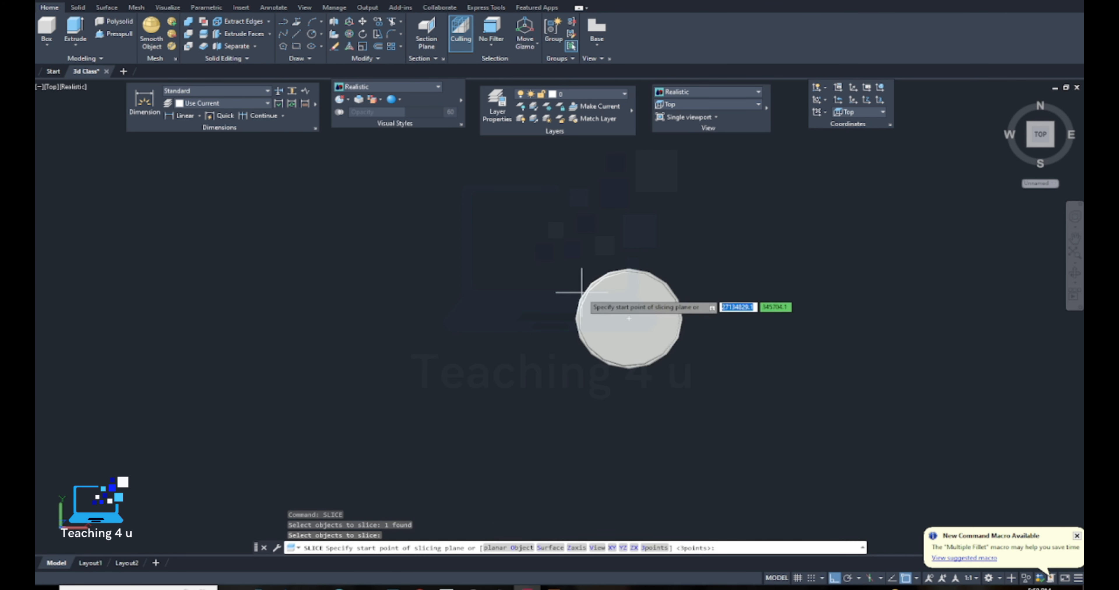
click(629, 318)
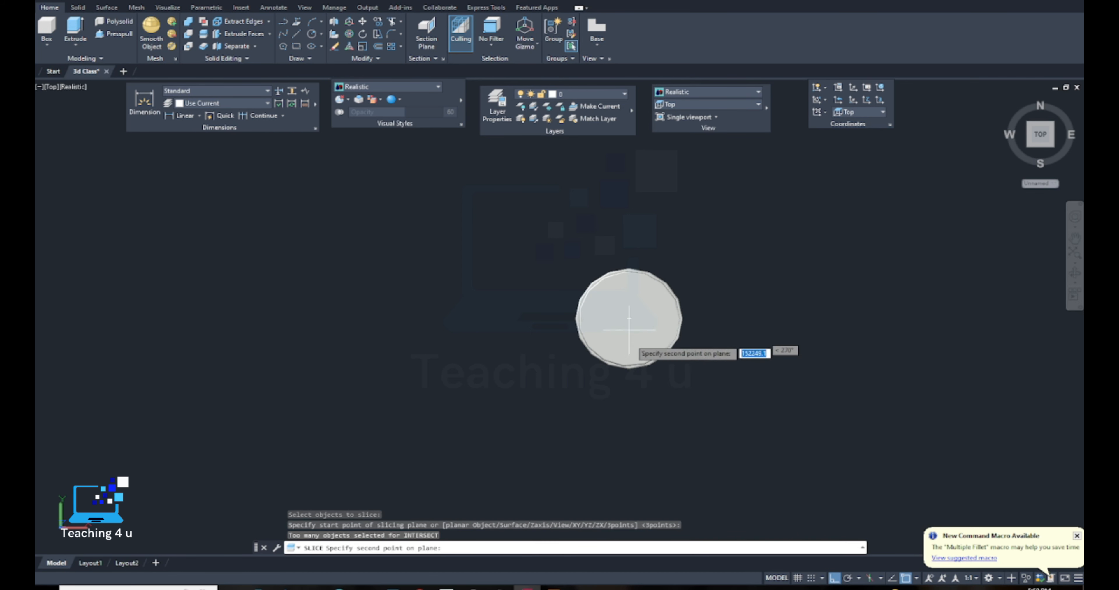
click(629, 368)
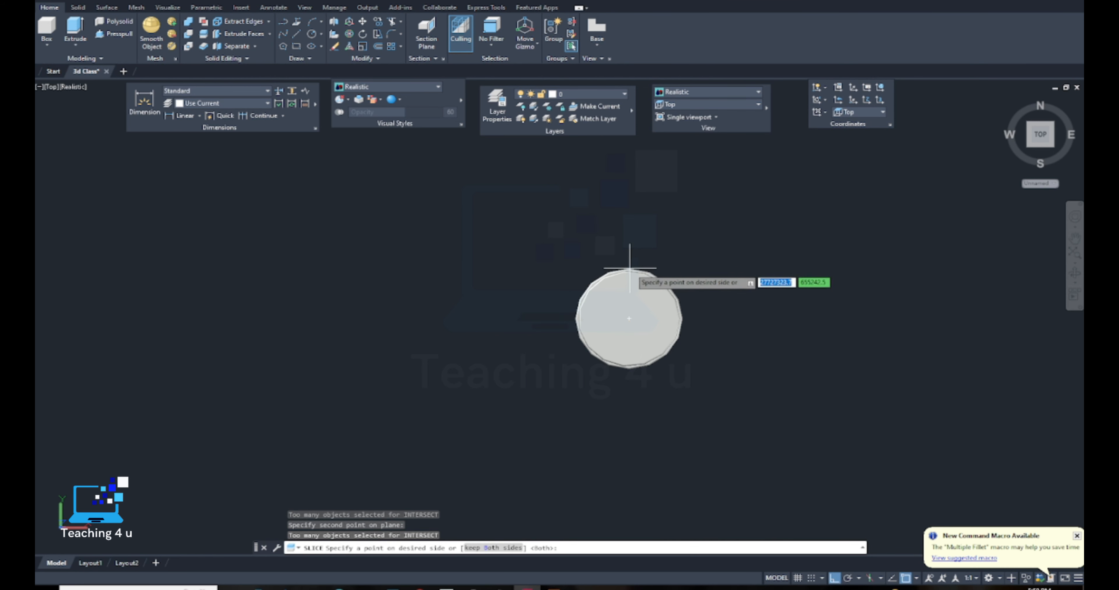
scroll(630, 270, up, 6)
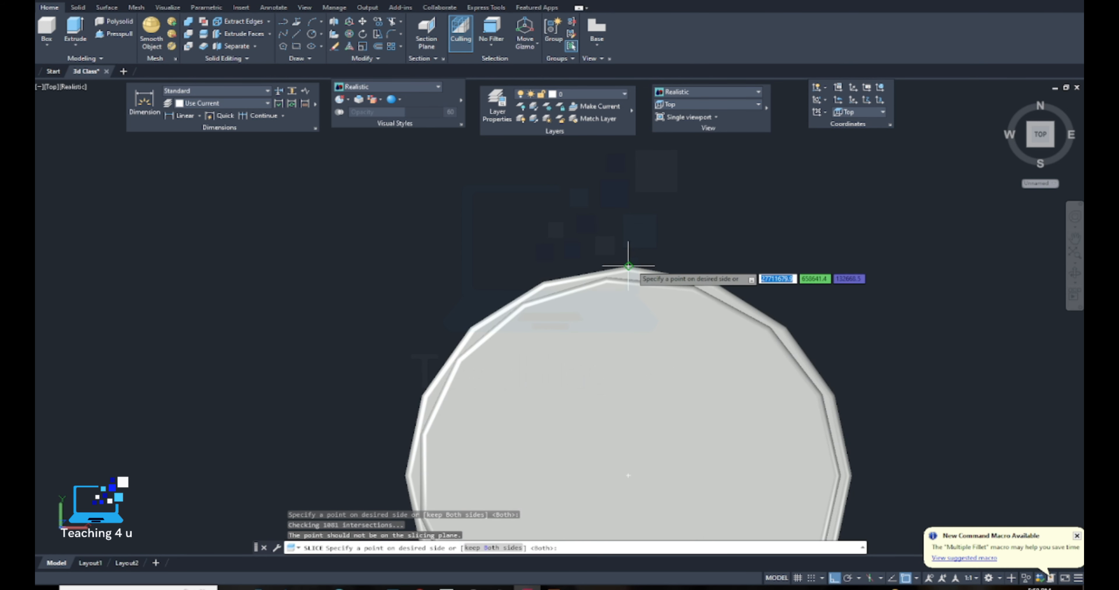
scroll(628, 265, down, 8)
scroll(629, 310, up, 3)
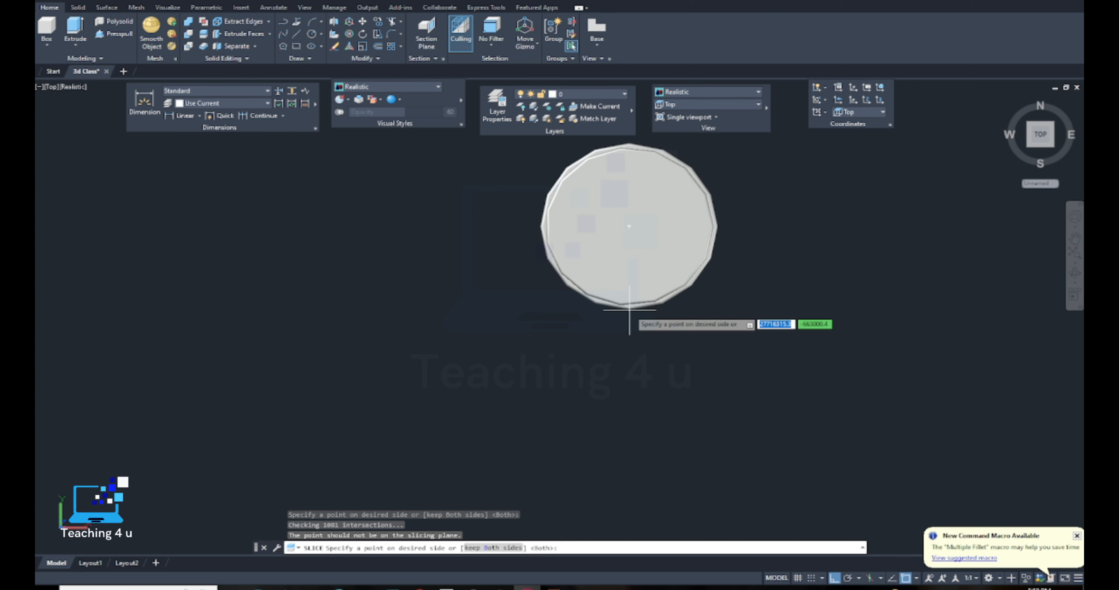
scroll(630, 310, up, 5)
right_click(622, 309)
click(640, 319)
Move one sliced half away to the right and check the separated halves in 3D
scroll(639, 321, down, 5)
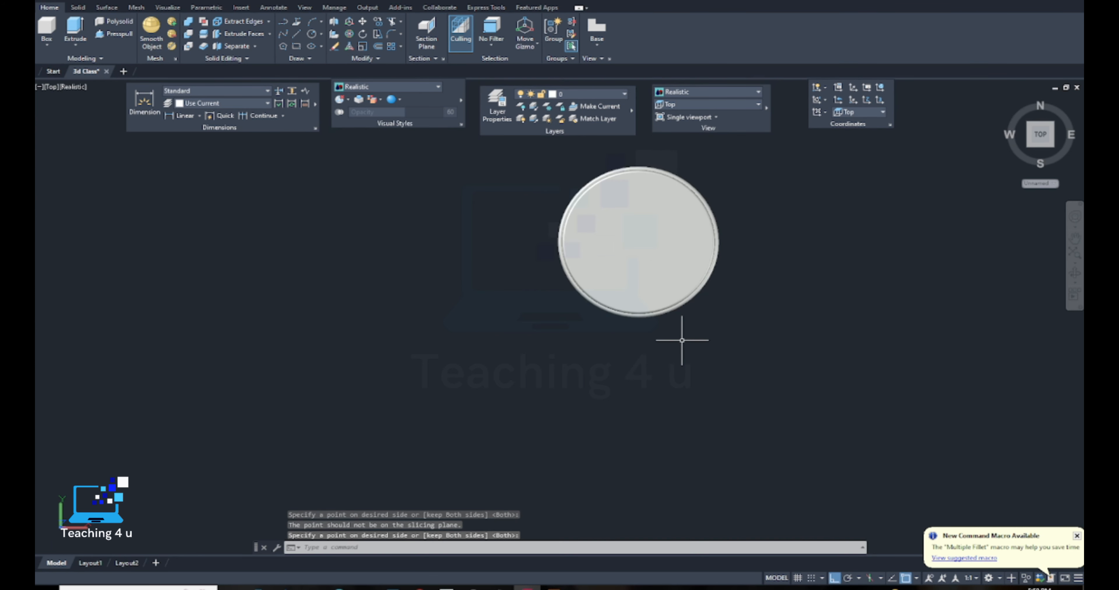
text(m)
key(Return)
click(686, 283)
key(Return)
click(635, 367)
click(784, 375)
shift+middle_drag(751, 369, 425, 339)
scroll(542, 306, up, 5)
scroll(599, 260, down, 5)
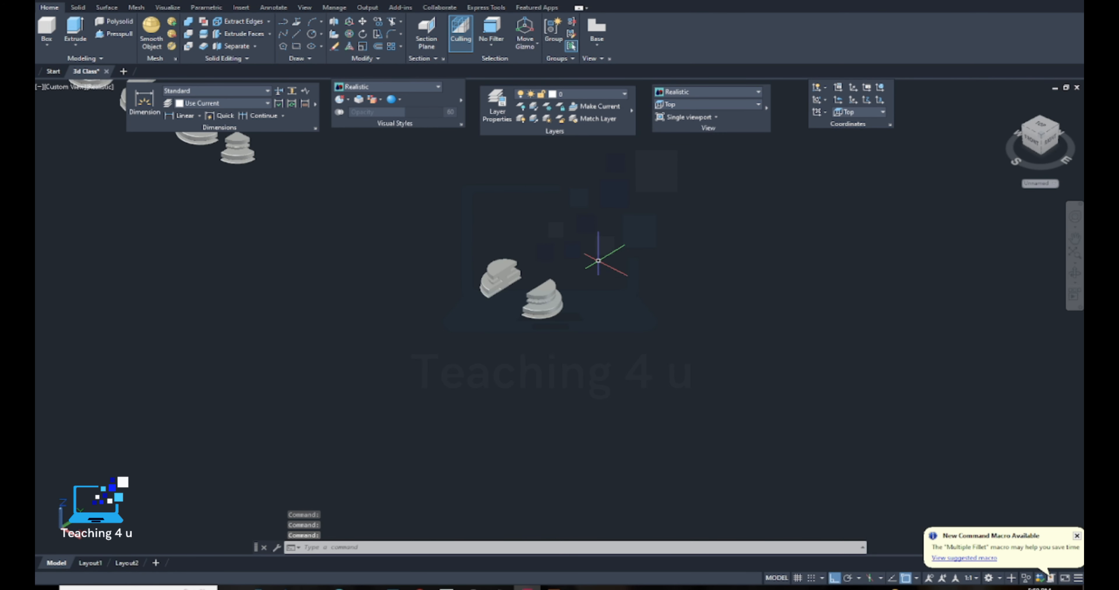
Undo the move of the half and the slice so the copied solid is whole again
key(ctrl+z)
key(ctrl+z)
key(ctrl+z)
key(ctrl+z)
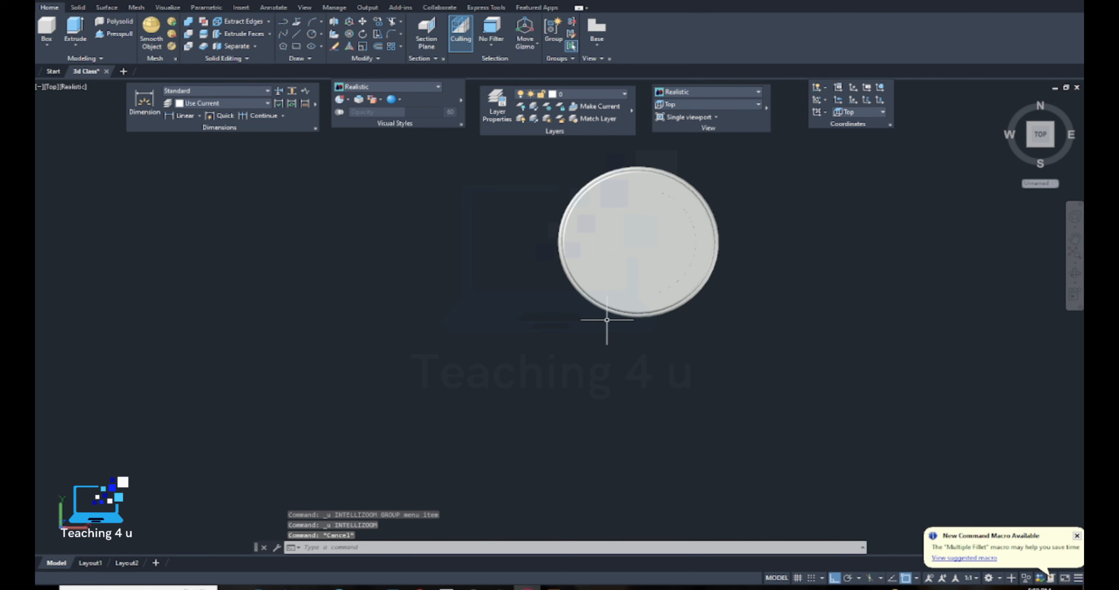
key(ctrl+z)
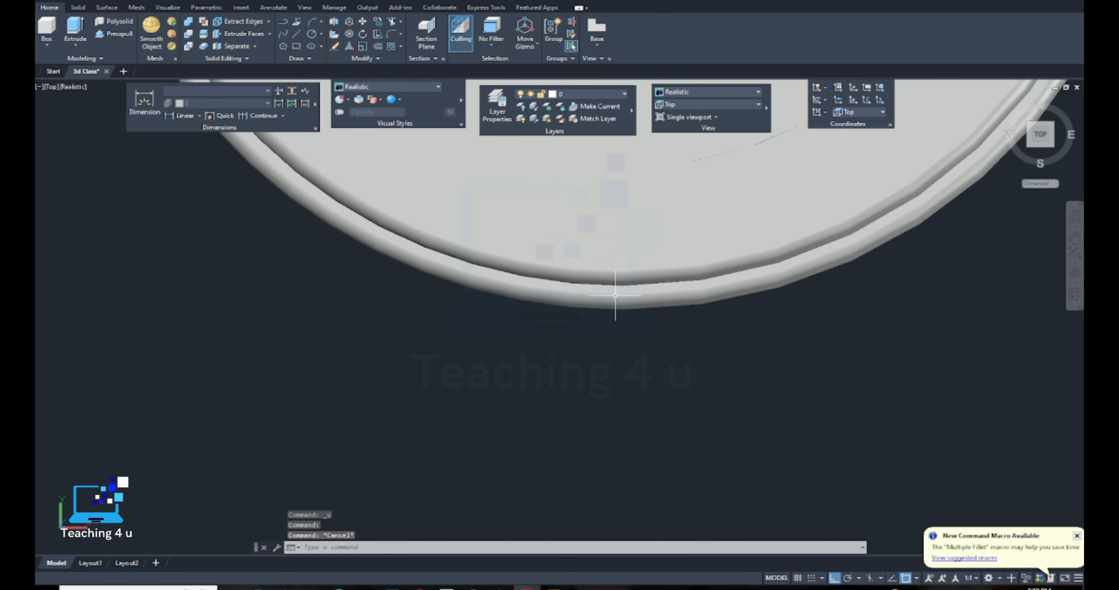
key(ctrl+z)
click(615, 295)
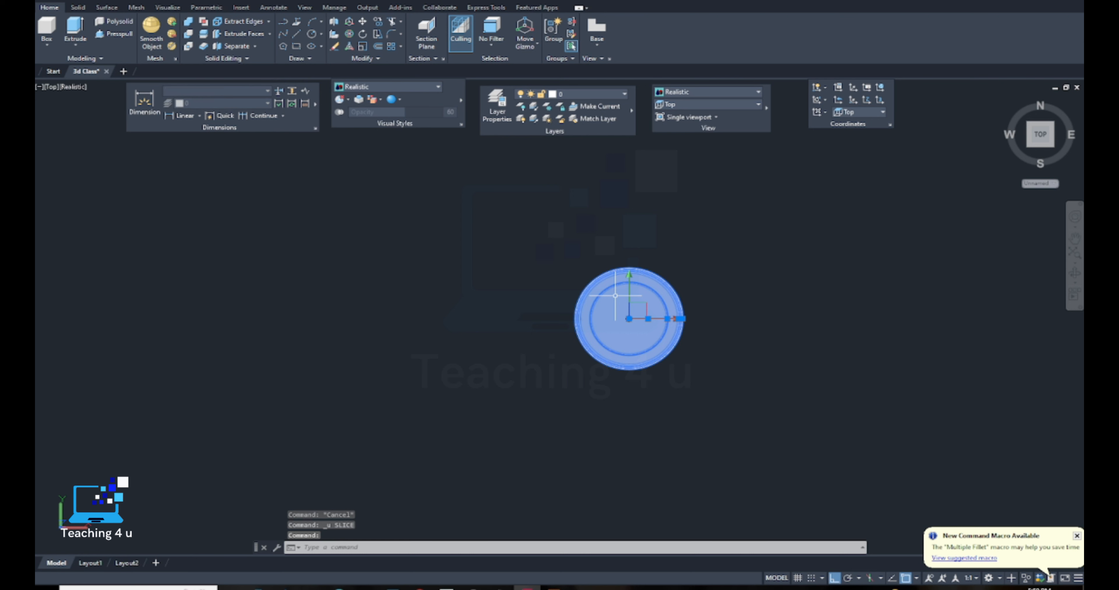
key(Escape)
Slice the copied full solid in half again between its upper and lower edge points, keeping both sides
middle_drag(627, 326, 490, 326)
click(494, 325)
key(Escape)
key(Escape)
text(s)
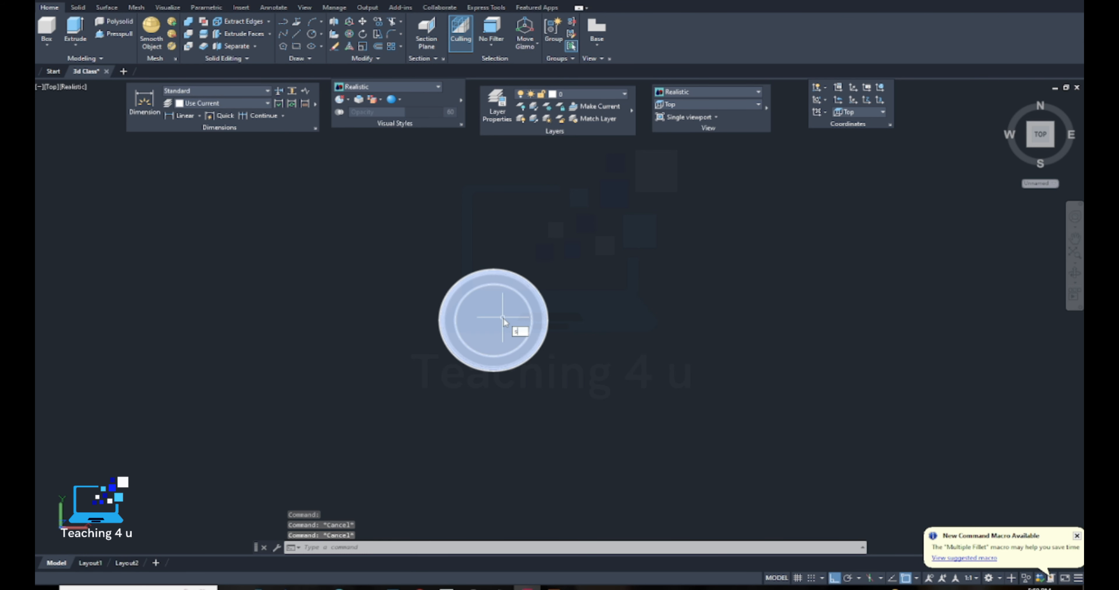
text(lice)
key(Return)
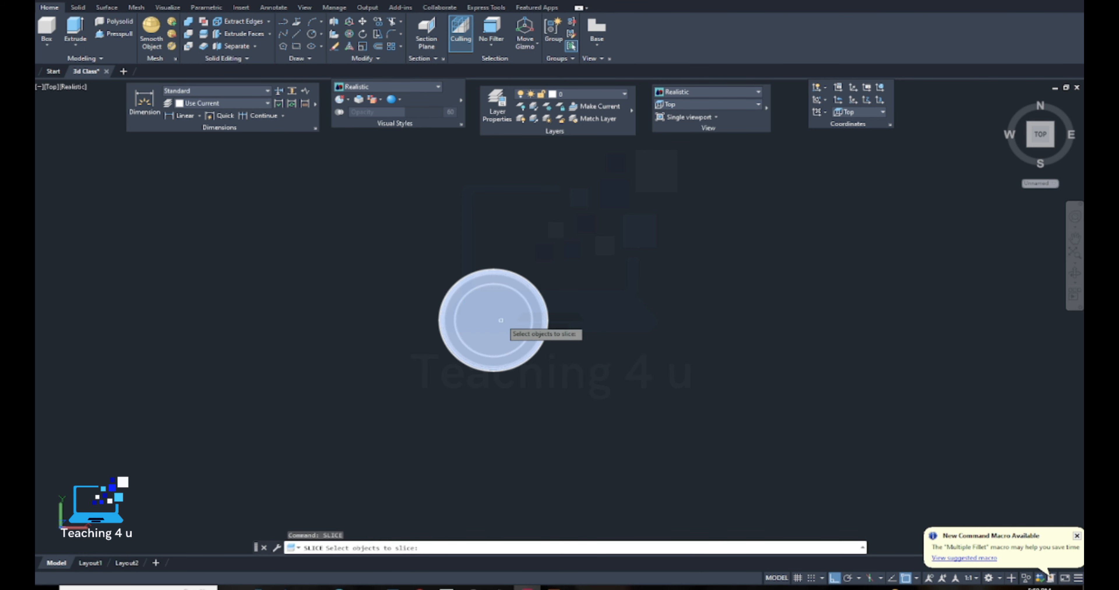
click(502, 282)
scroll(495, 281, up, 8)
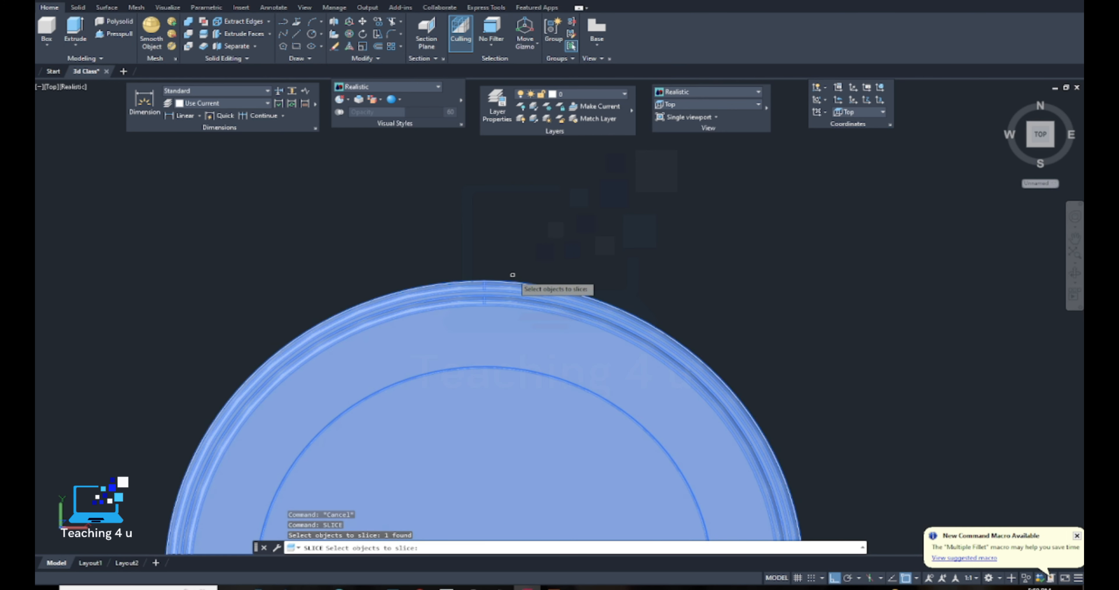
key(Return)
click(483, 280)
scroll(478, 304, down, 5)
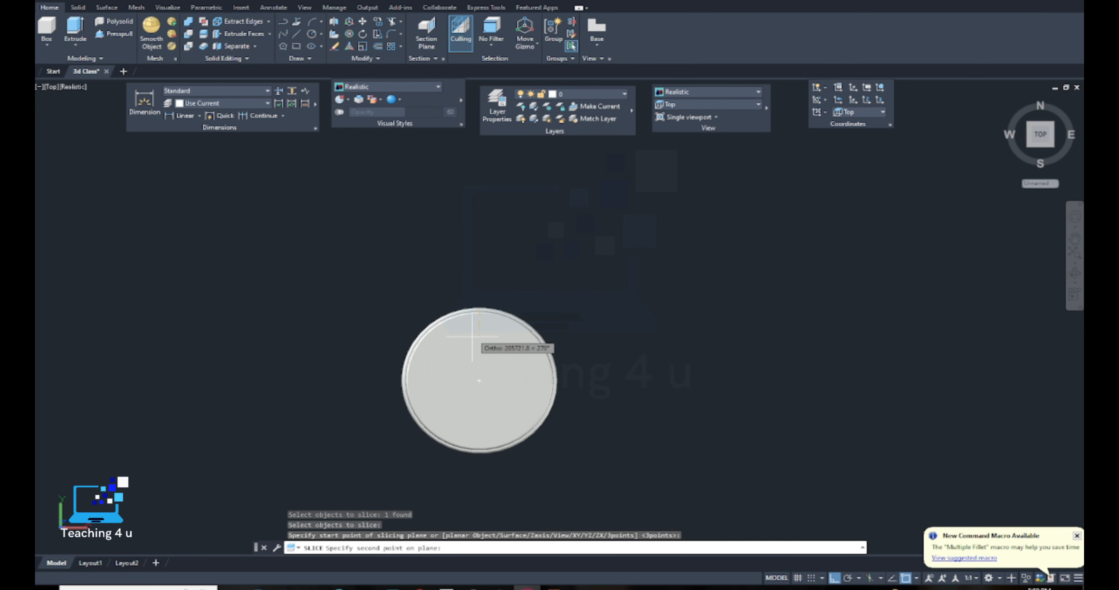
scroll(475, 460, up, 5)
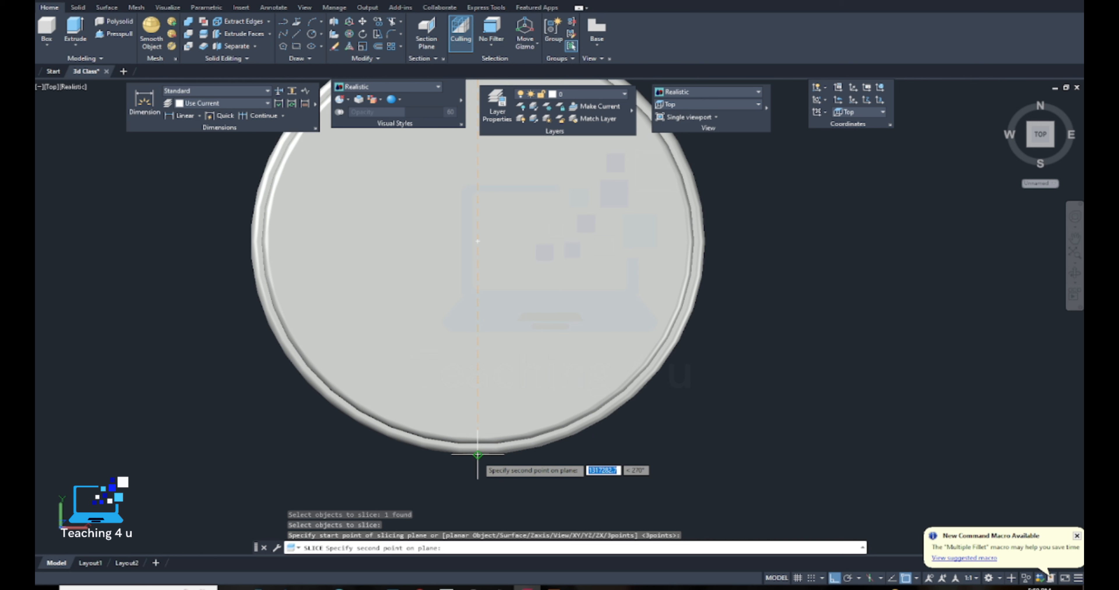
click(477, 455)
right_click(486, 460)
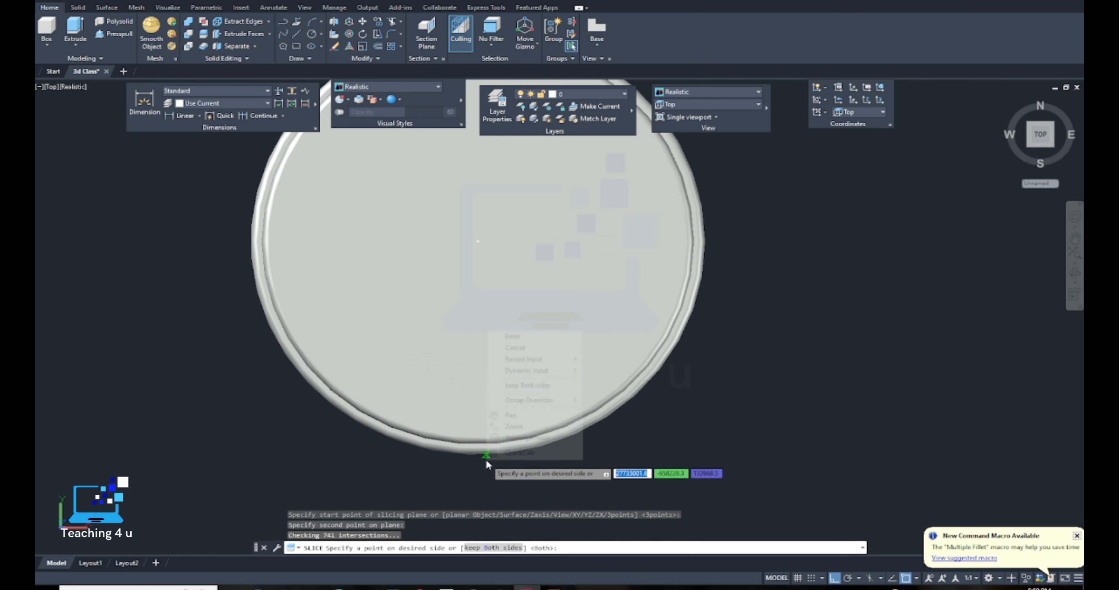
click(519, 336)
Move one half of the sliced solid away to the right and view the separated halves in 3D
scroll(582, 324, down, 5)
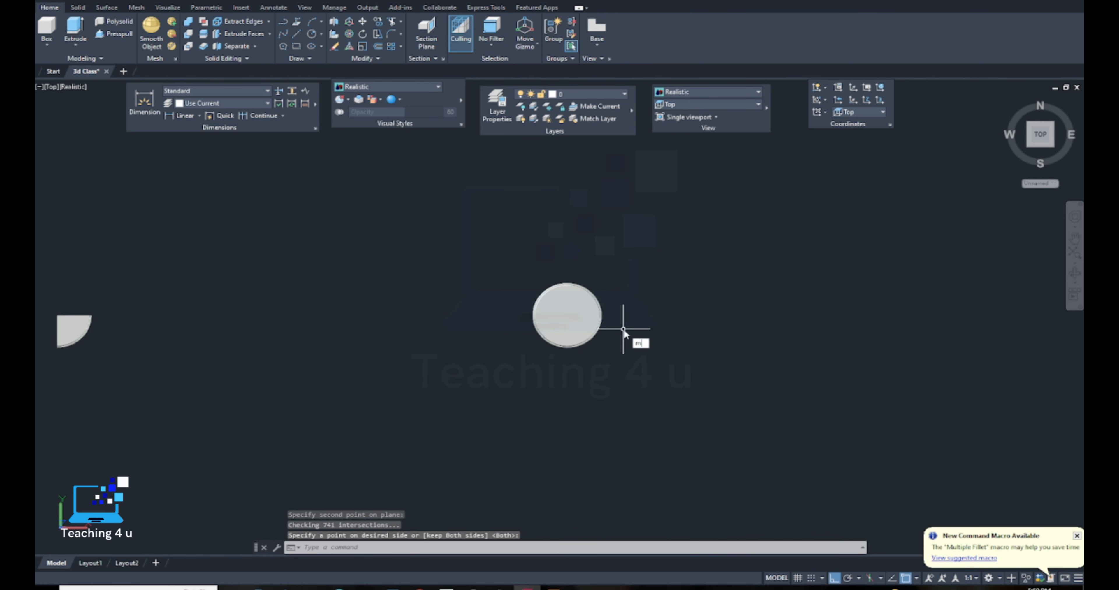
key(Return)
click(587, 330)
key(Return)
click(584, 387)
click(728, 389)
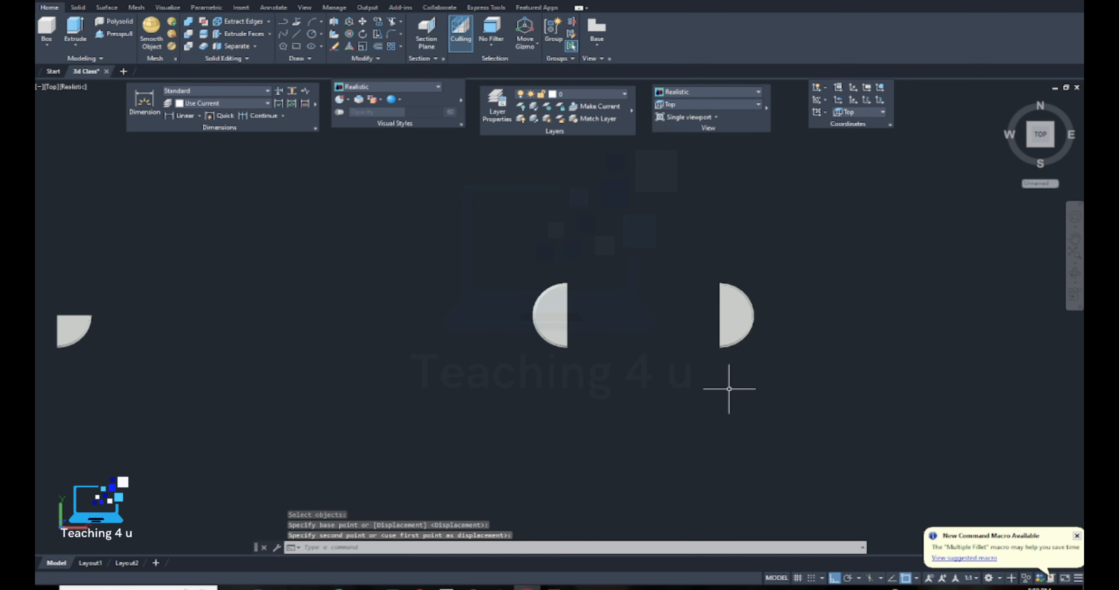
scroll(621, 399, up, 4)
shift+middle_drag(622, 409, 695, 315)
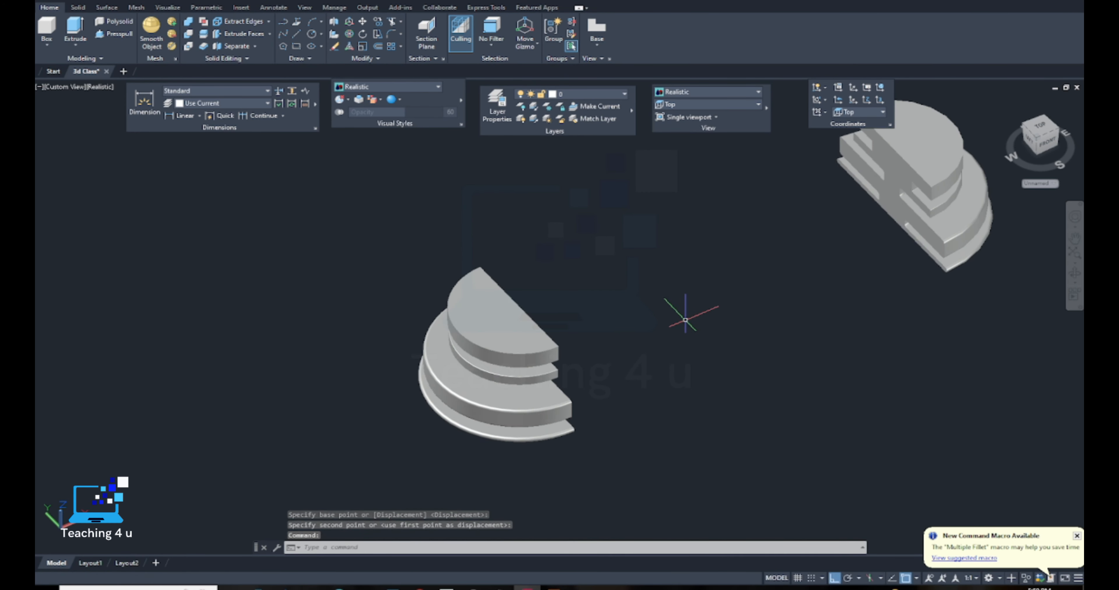
Undo the view changes and the last move so the two halves sit together in the Top view
key(ctrl+z)
key(ctrl+z)
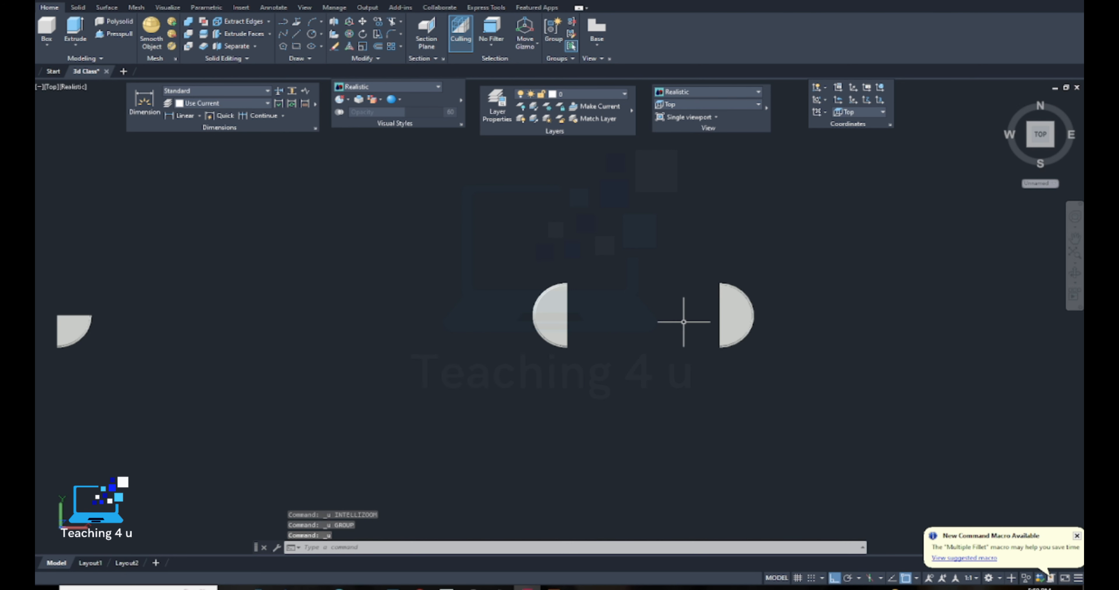
key(ctrl+z)
scroll(602, 317, up, 3)
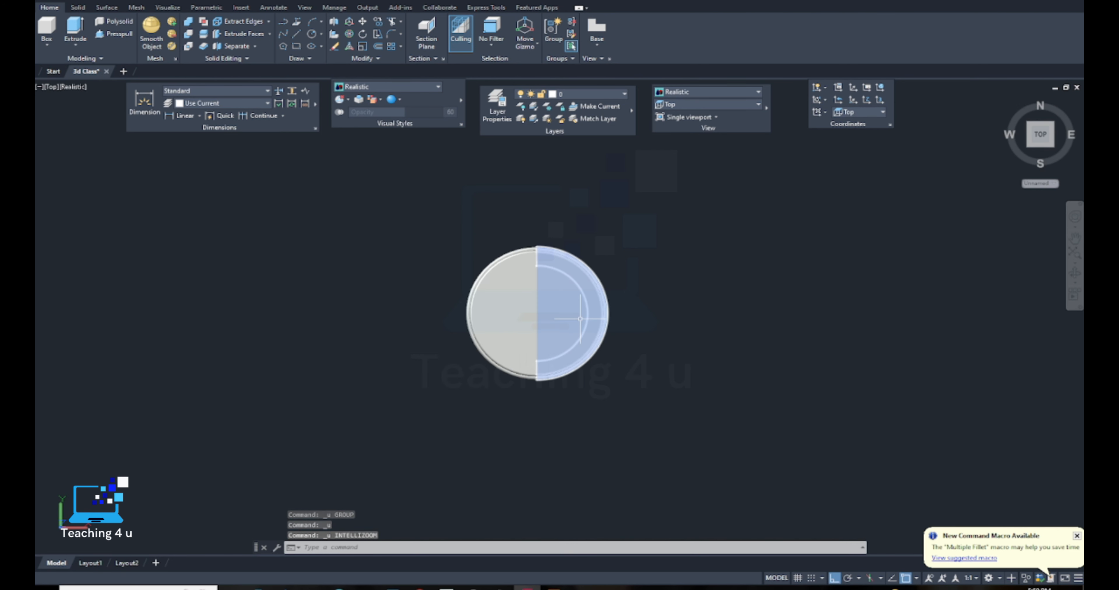
key(Escape)
text(co)
key(Return)
key(F1)
key(Escape)
key(Escape)
key(Escape)
Move the right half of the sliced solid away to the right, leaving a clear gap between the halves
text(m)
key(Return)
click(607, 314)
key(Return)
click(600, 388)
click(821, 379)
Slice the moved right half along a horizontal line from its flat edge's midpoint to the outer arc, keeping both sides
key(Escape)
click(830, 331)
key(Escape)
key(Escape)
click(772, 332)
text(slice)
key(Return)
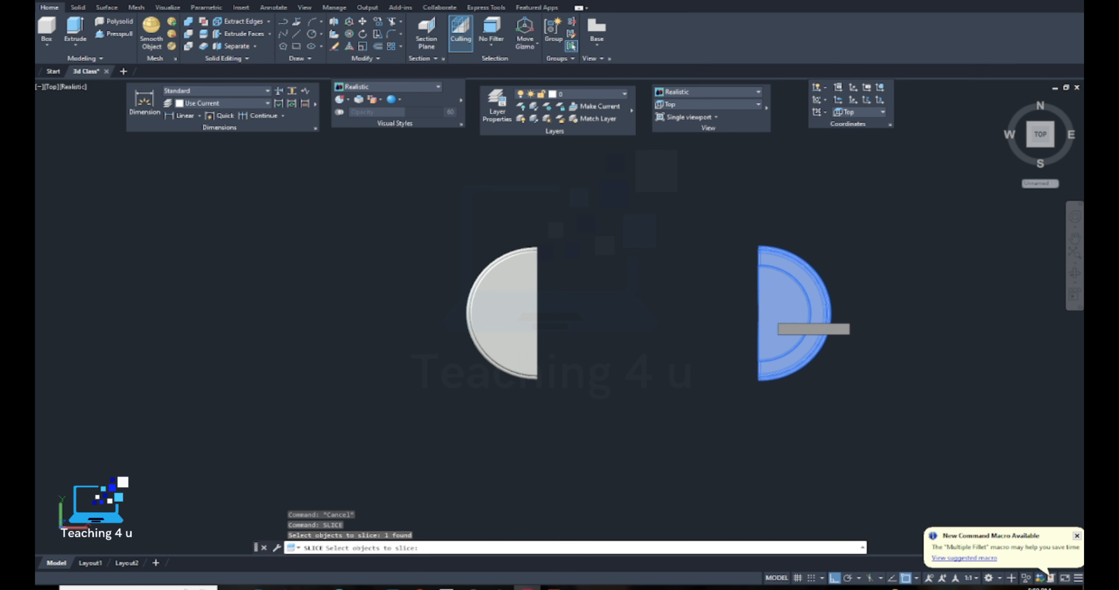
key(Return)
click(761, 312)
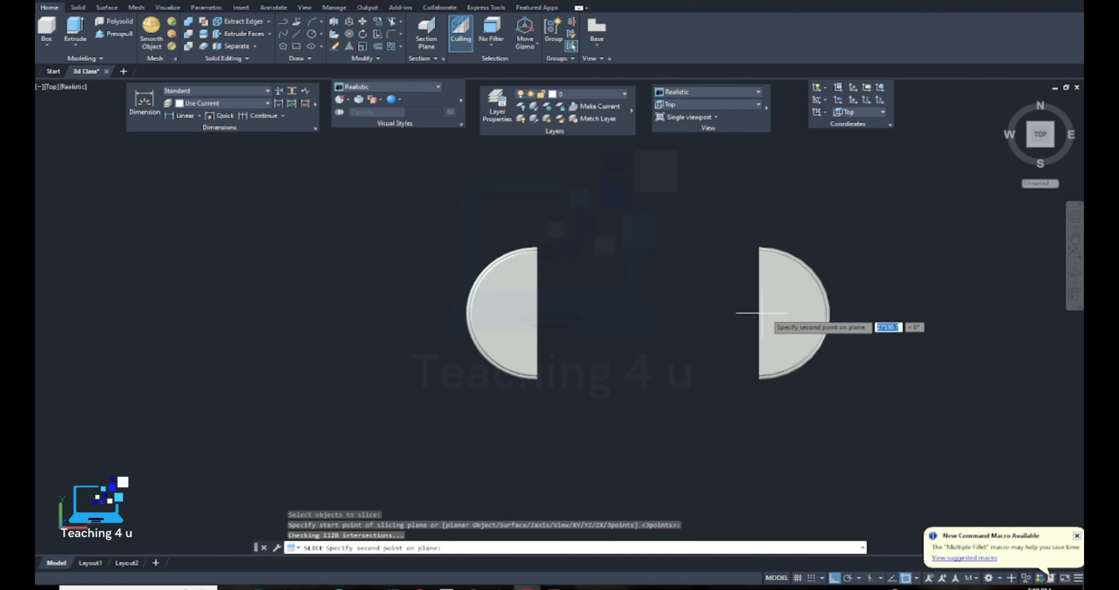
scroll(829, 313, up, 5)
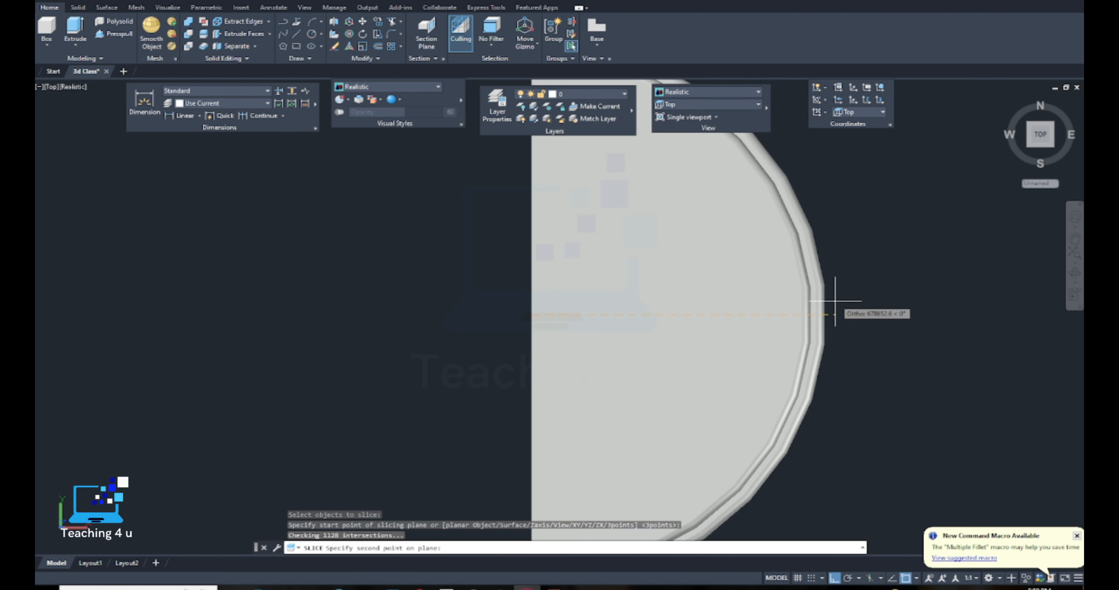
click(825, 314)
scroll(825, 314, down, 5)
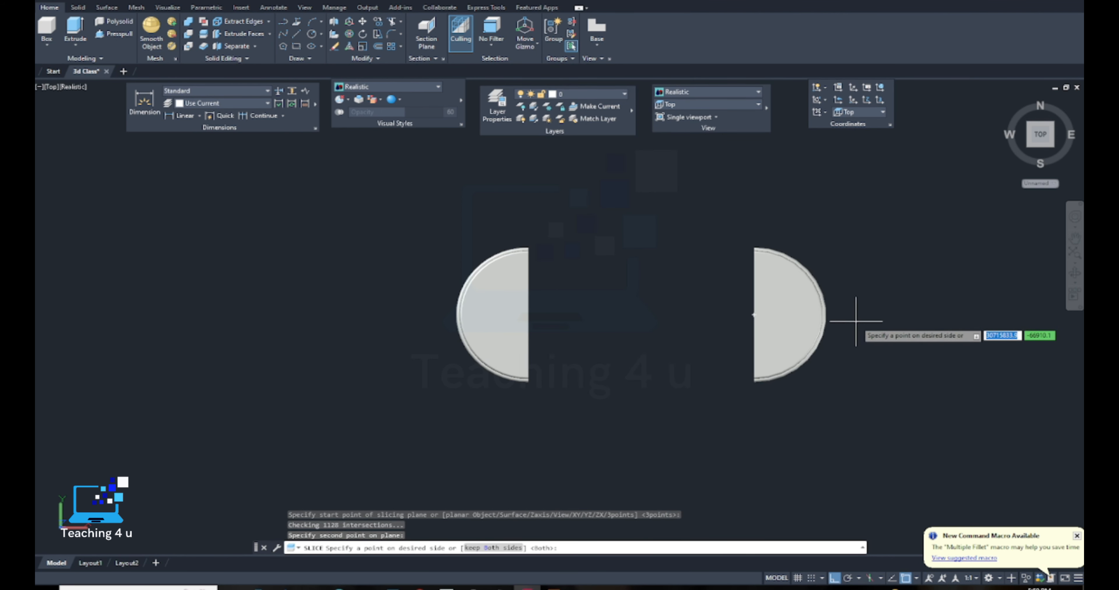
right_click(864, 326)
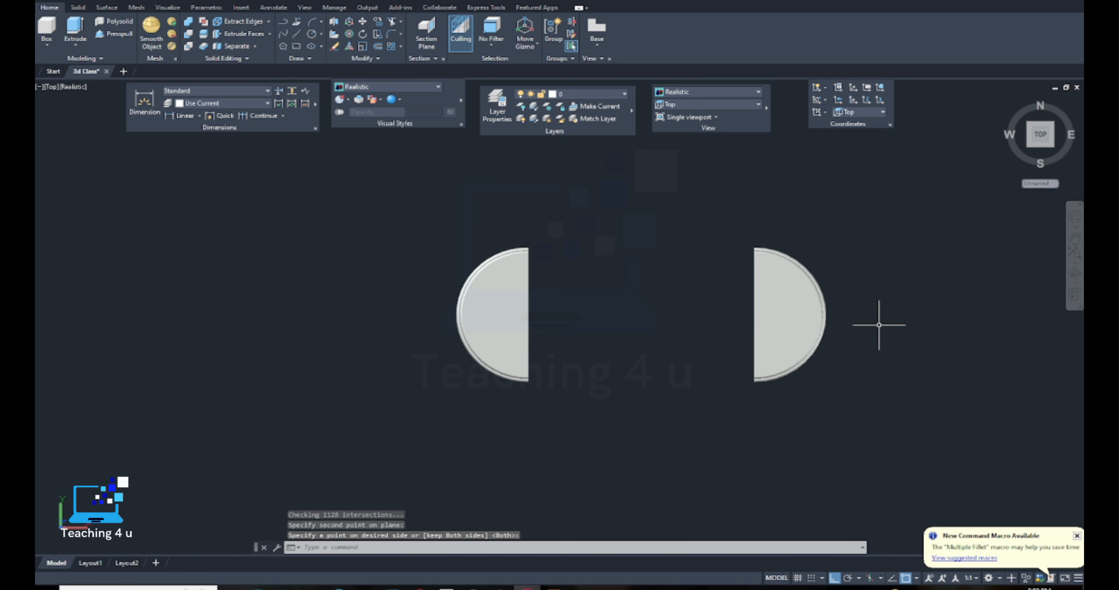
Move the lower quarter of the right half away from the upper quarter and view the pieces in 3D
text(m)
key(Return)
click(790, 349)
key(Return)
click(813, 383)
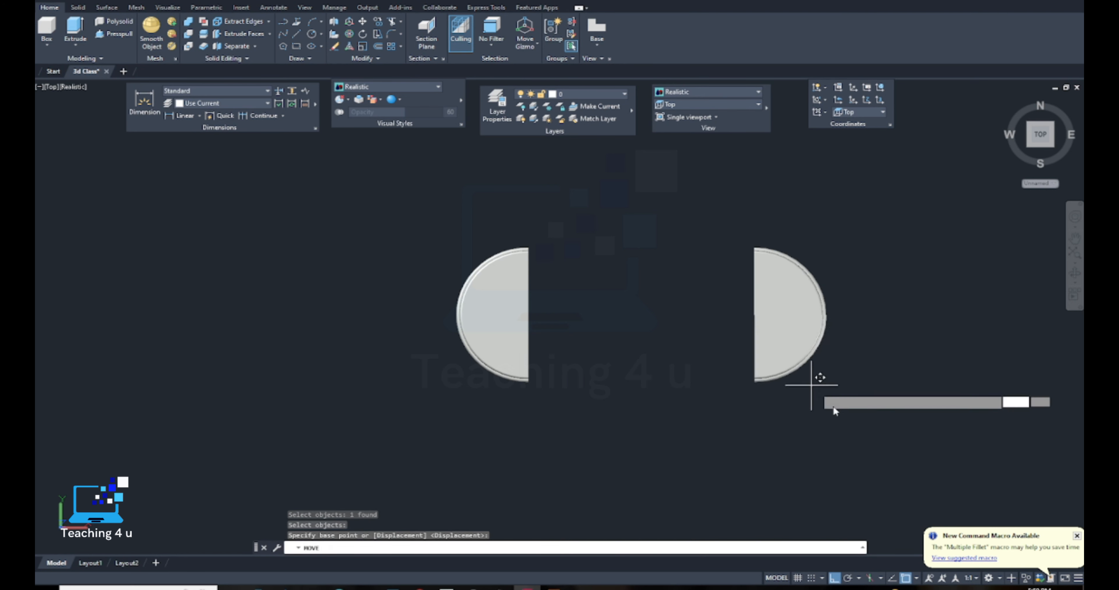
click(906, 458)
shift+middle_drag(796, 395, 745, 231)
Move the same quarter piece farther forward in the 3D view to widen its separation
key(Return)
click(797, 294)
click(760, 317)
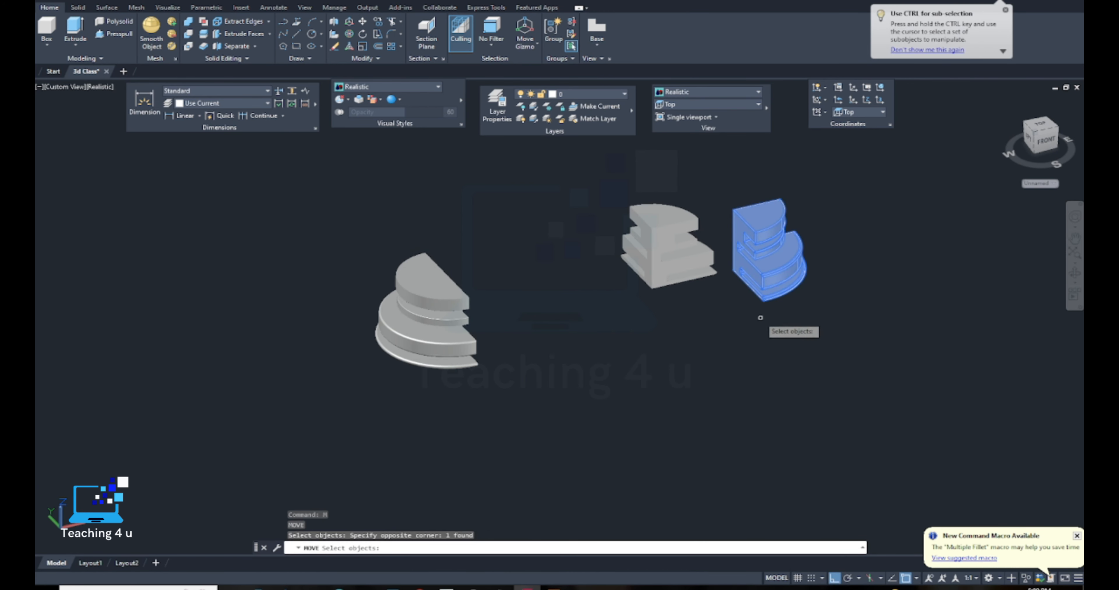
click(763, 299)
click(780, 358)
shift+middle_drag(739, 368, 757, 404)
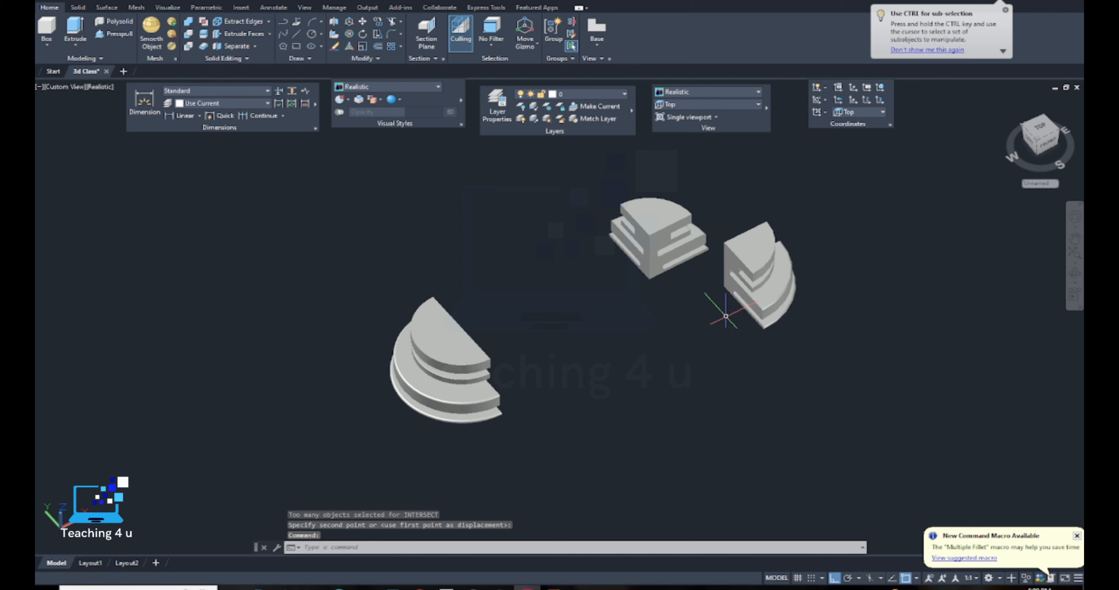
Examine the row of revolved solids, the earlier practice models and the sliced pieces in 3D
scroll(732, 262, down, 5)
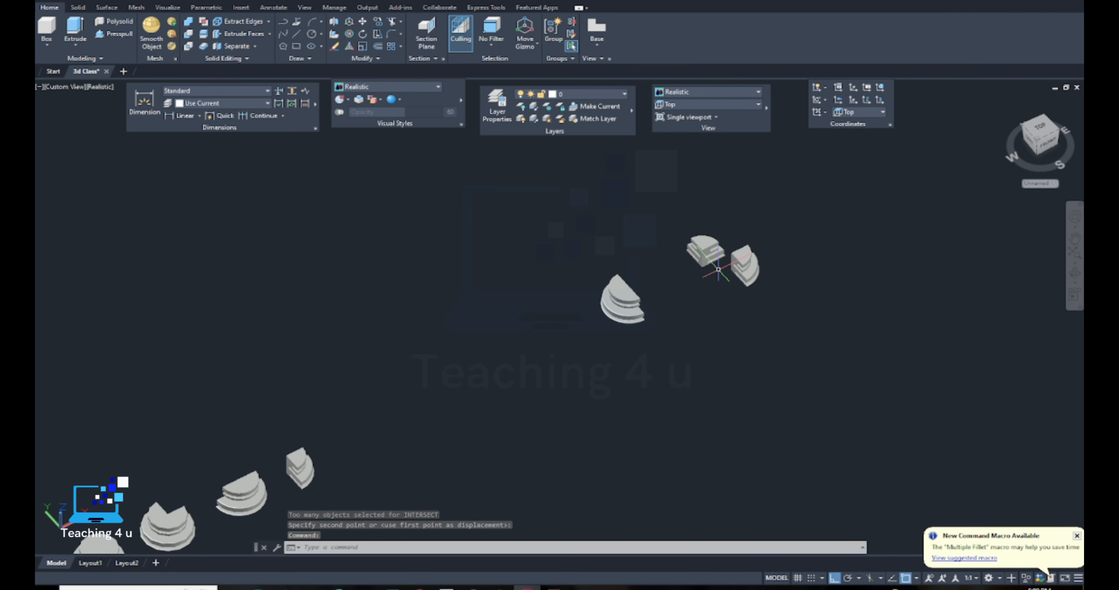
middle_drag(726, 264, 754, 222)
shift+middle_drag(654, 431, 587, 327)
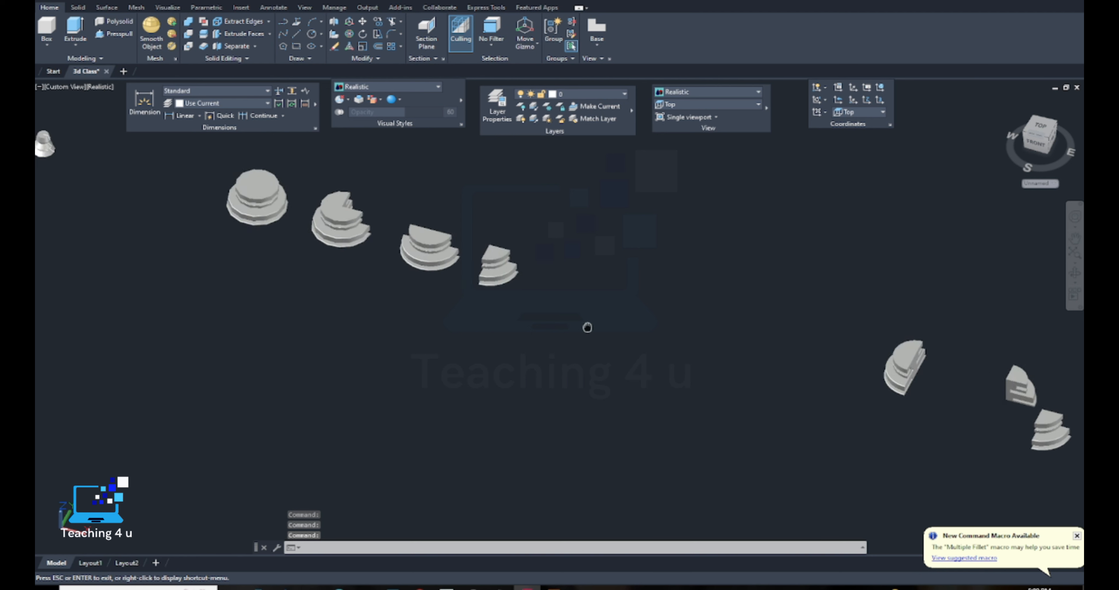
scroll(579, 325, down, 5)
scroll(511, 308, up, 4)
middle_drag(390, 249, 472, 282)
middle_drag(293, 252, 342, 255)
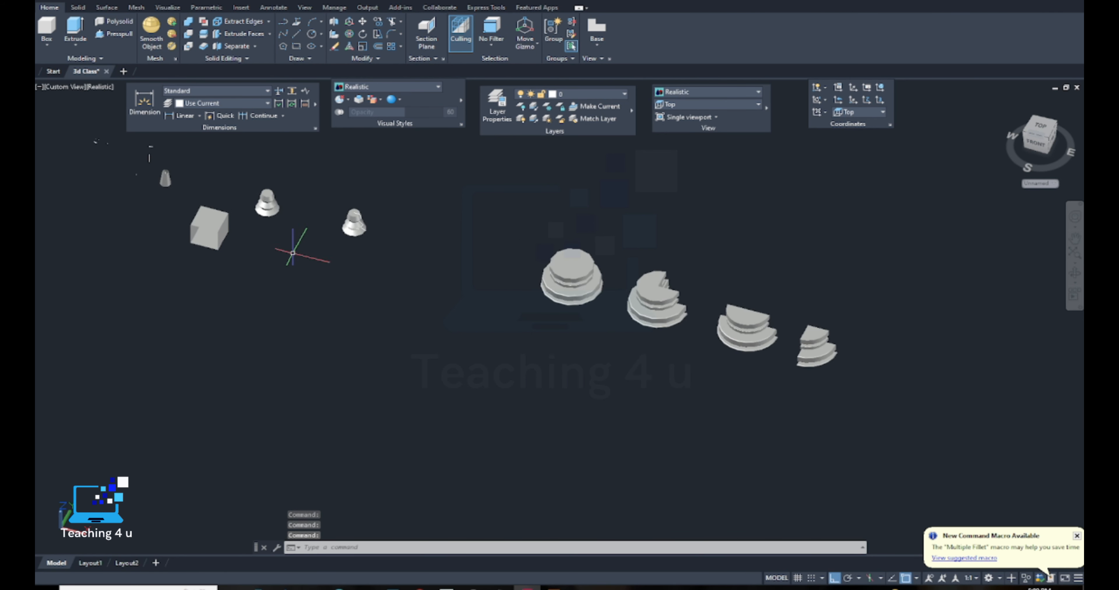
scroll(195, 217, up, 6)
shift+middle_drag(253, 274, 312, 248)
scroll(378, 259, down, 8)
middle_drag(599, 299, 244, 315)
scroll(849, 299, up, 6)
middle_drag(683, 218, 722, 378)
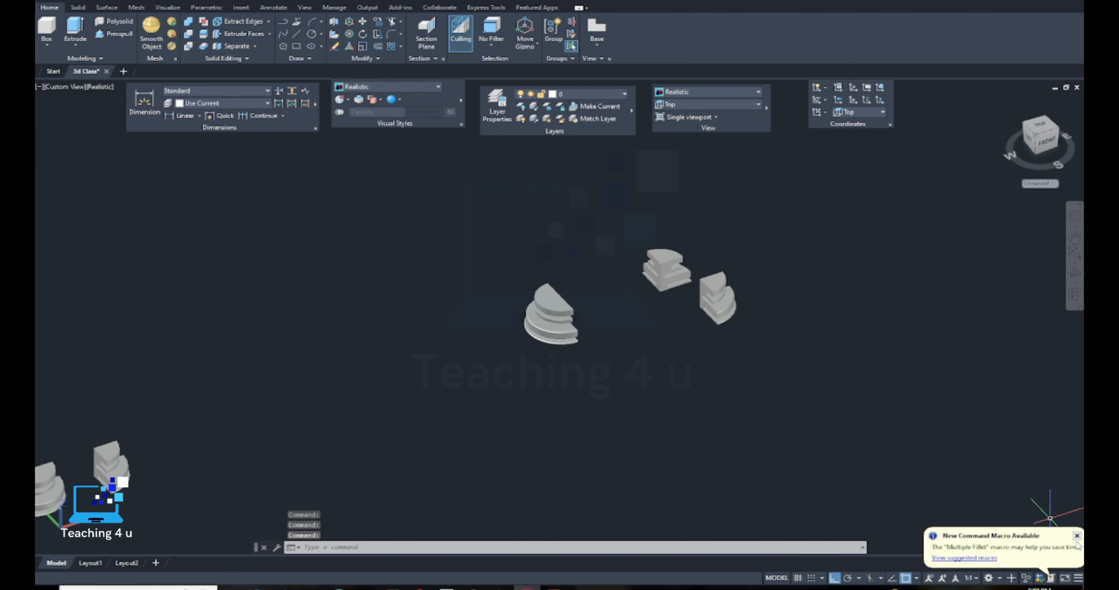
Inspect the solids up close from different angles and survey the whole set of practice models once more
scroll(731, 370, down, 5)
middle_drag(627, 387, 677, 343)
middle_drag(673, 397, 671, 318)
middle_drag(475, 344, 444, 339)
scroll(448, 306, up, 8)
shift+middle_drag(519, 381, 391, 349)
scroll(556, 283, up, 4)
shift+middle_drag(547, 344, 728, 311)
scroll(677, 330, down, 4)
scroll(678, 334, down, 2)
scroll(722, 316, down, 2)
middle_drag(873, 410, 584, 343)
middle_drag(260, 169, 510, 334)
scroll(415, 254, up, 2)
scroll(509, 331, up, 2)
middle_drag(369, 311, 475, 287)
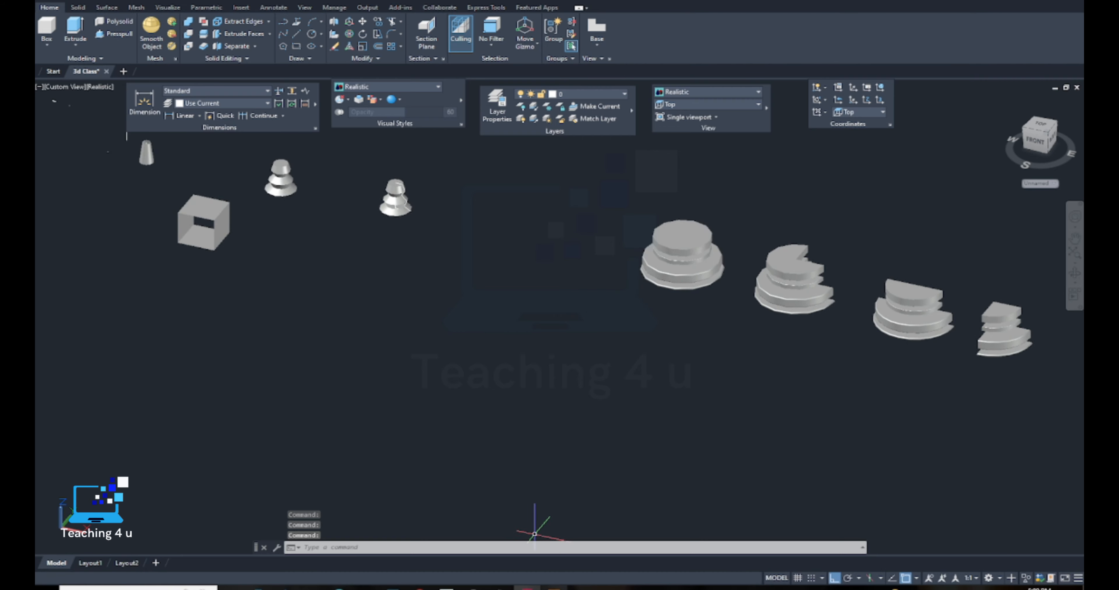